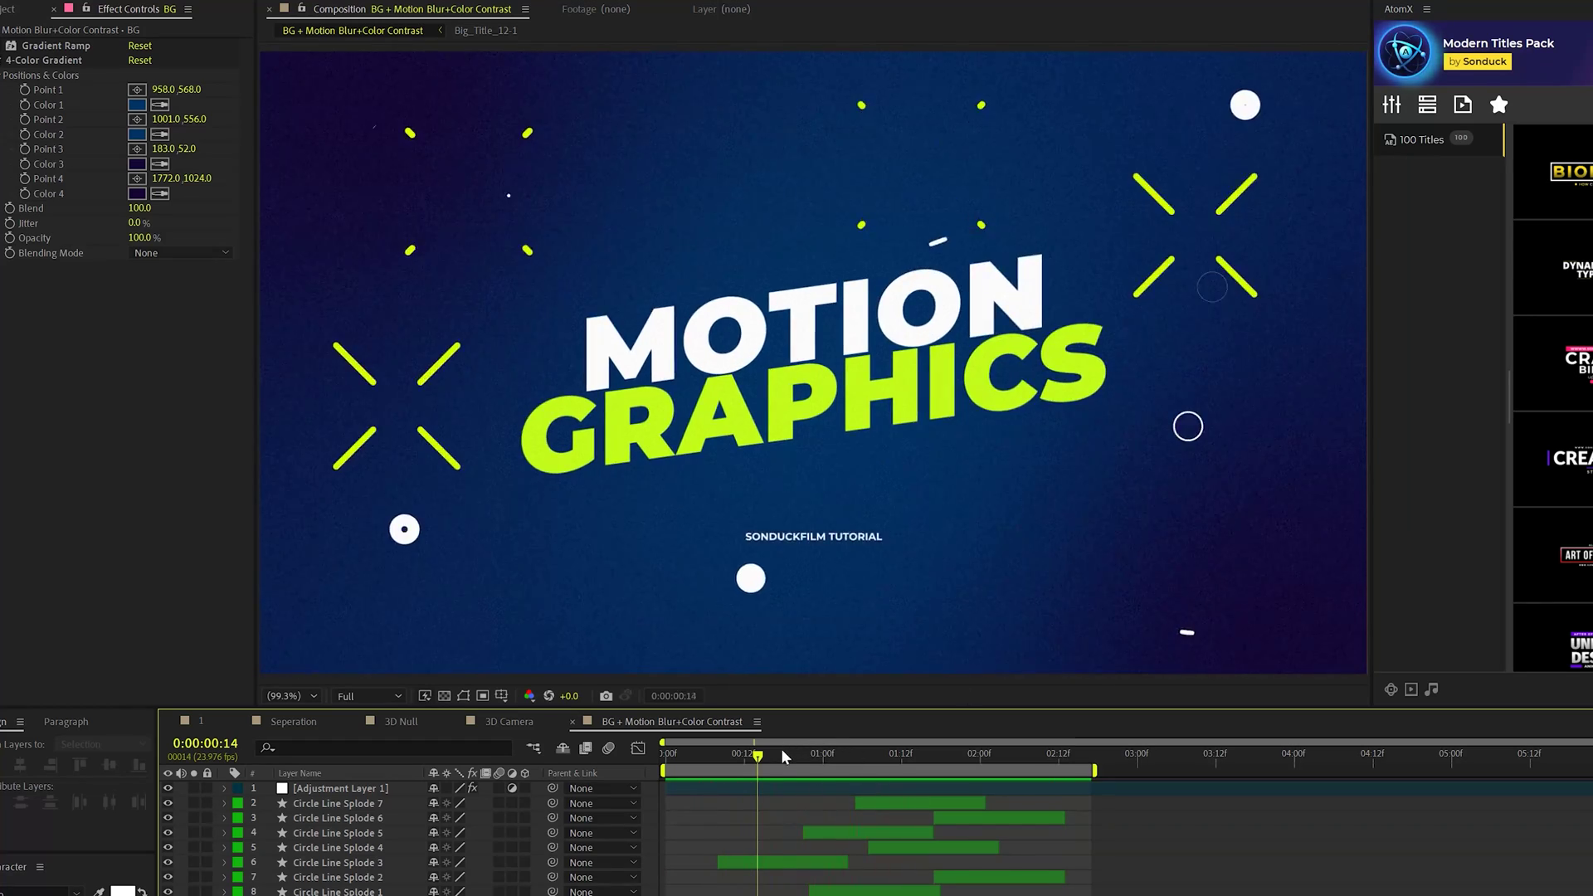
- Enable motion blur on splode layers 2–9 and preview the MOTION GRAPHICS animation
{"action": "left_click_drag", "start_coordinate": [499, 625], "coordinate": [501, 729]}
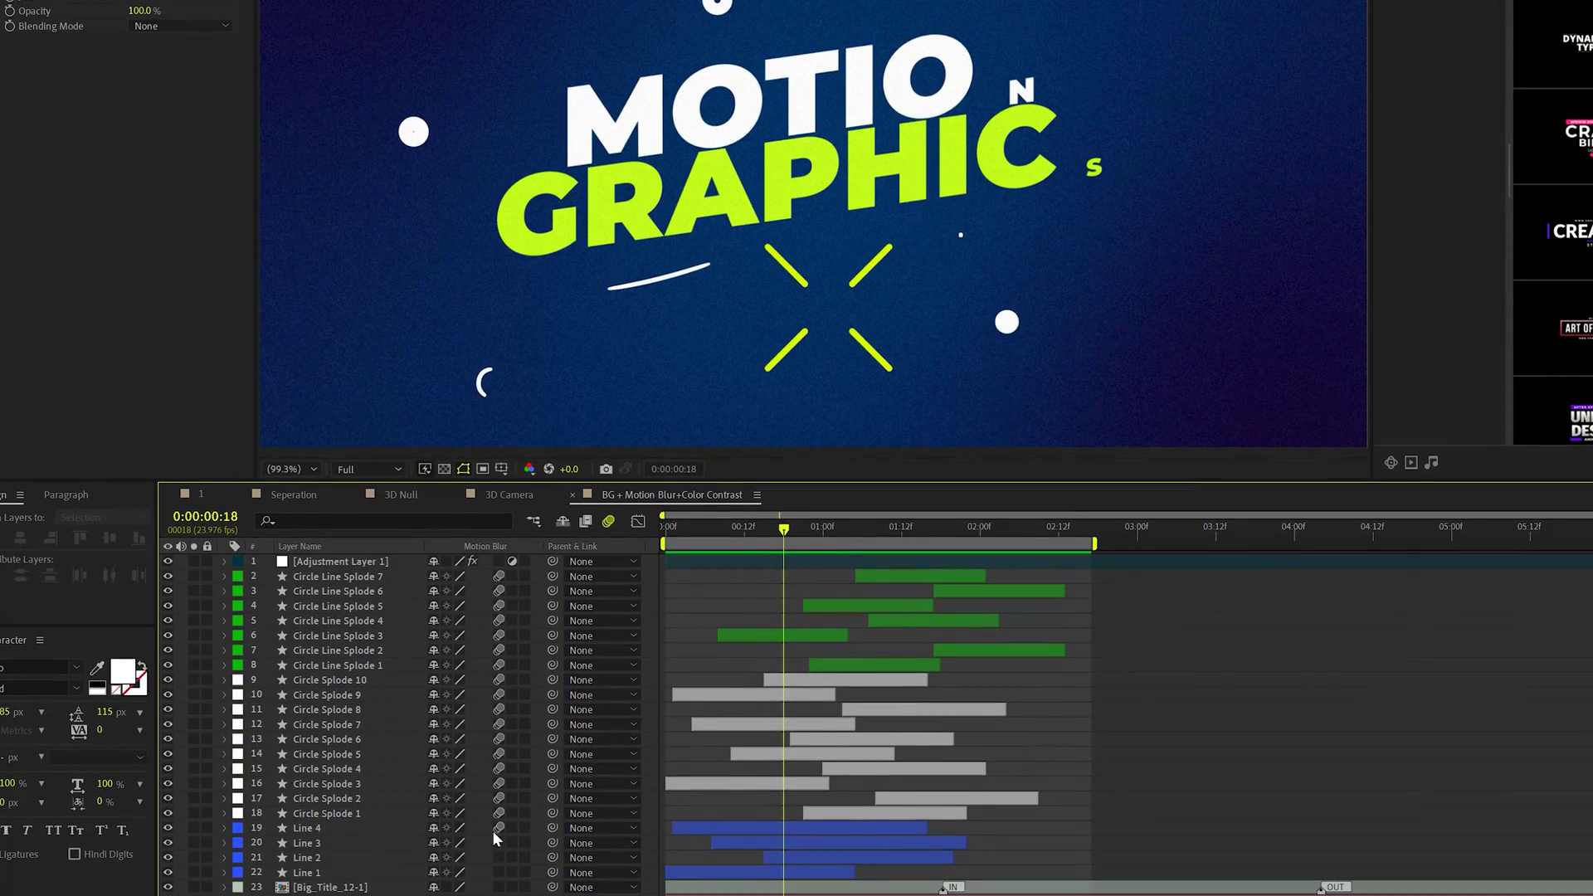
{"action": "key", "text": "space"}
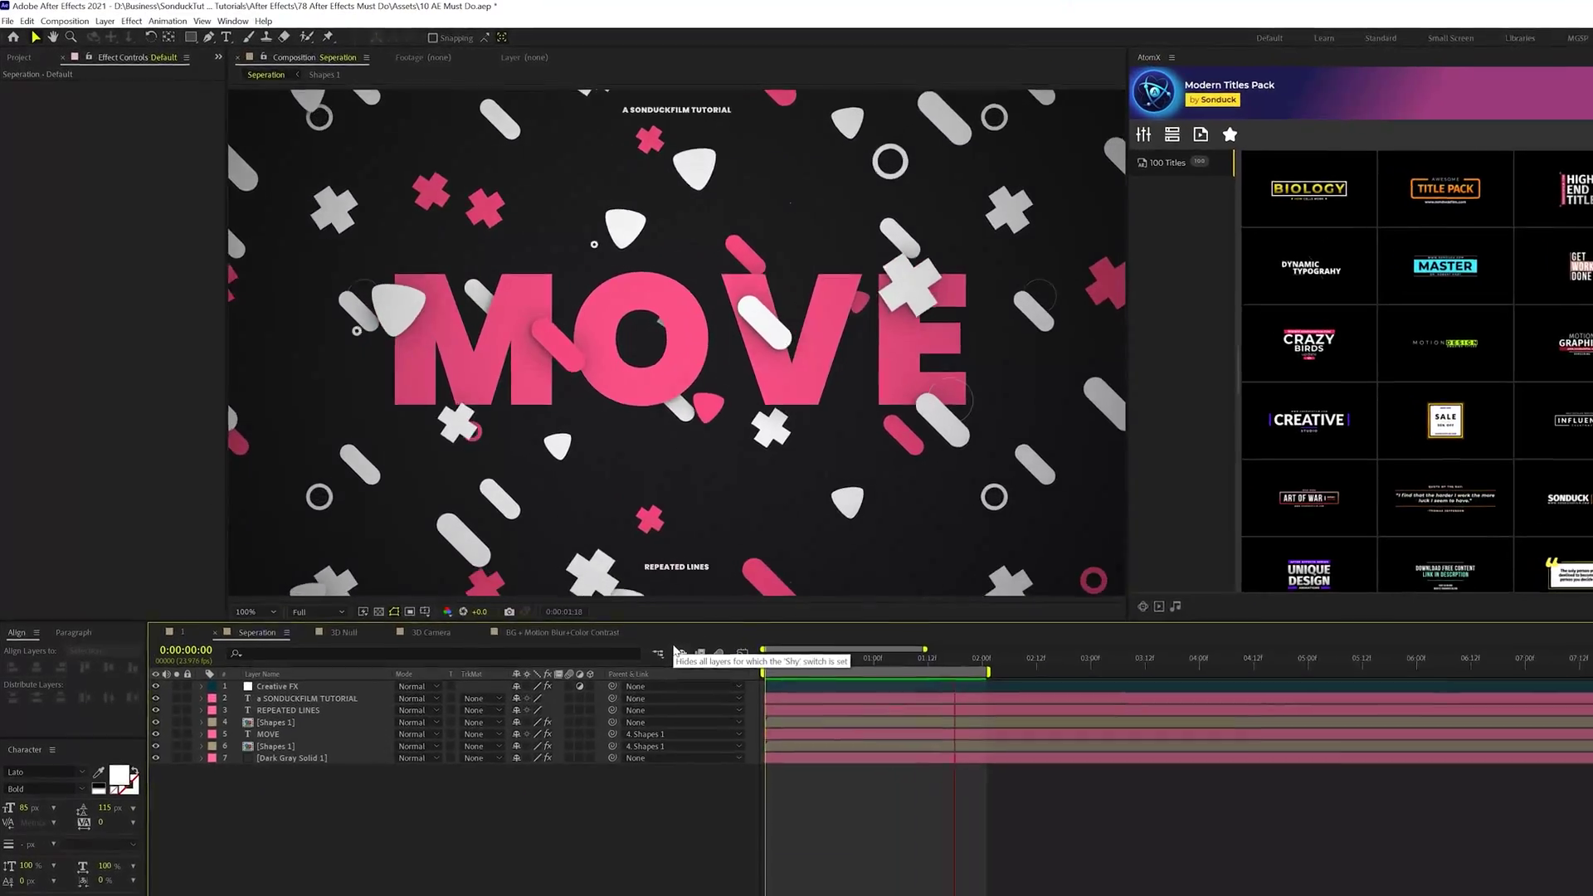
- Preview the MOVE animation and park on a frame where MOVE is visible
{"action": "key", "text": "space"}
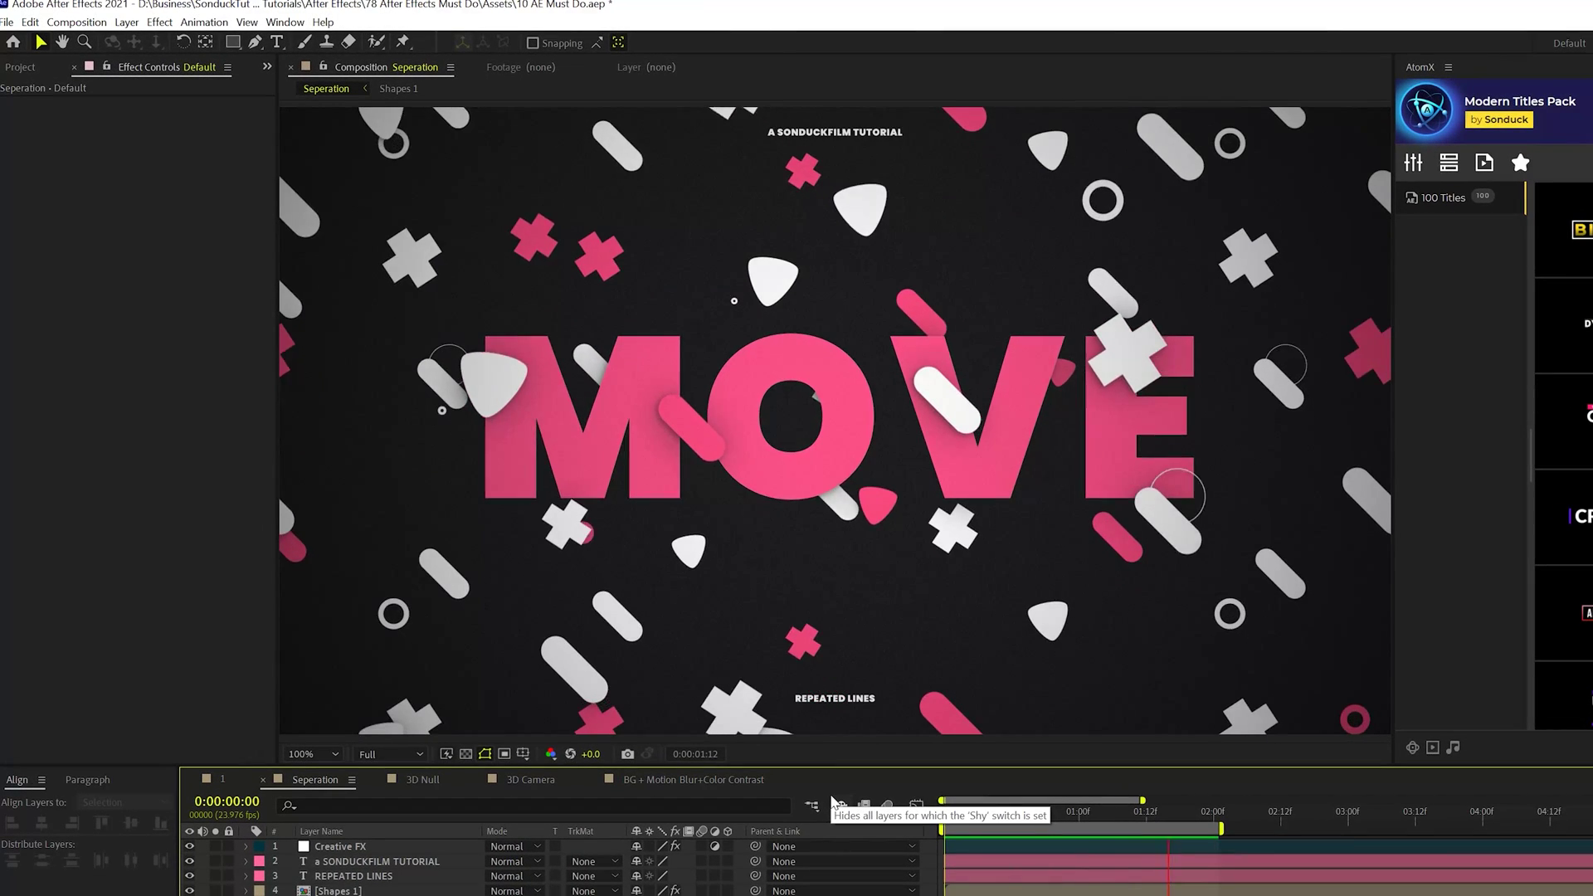
{"action": "key", "text": "space"}
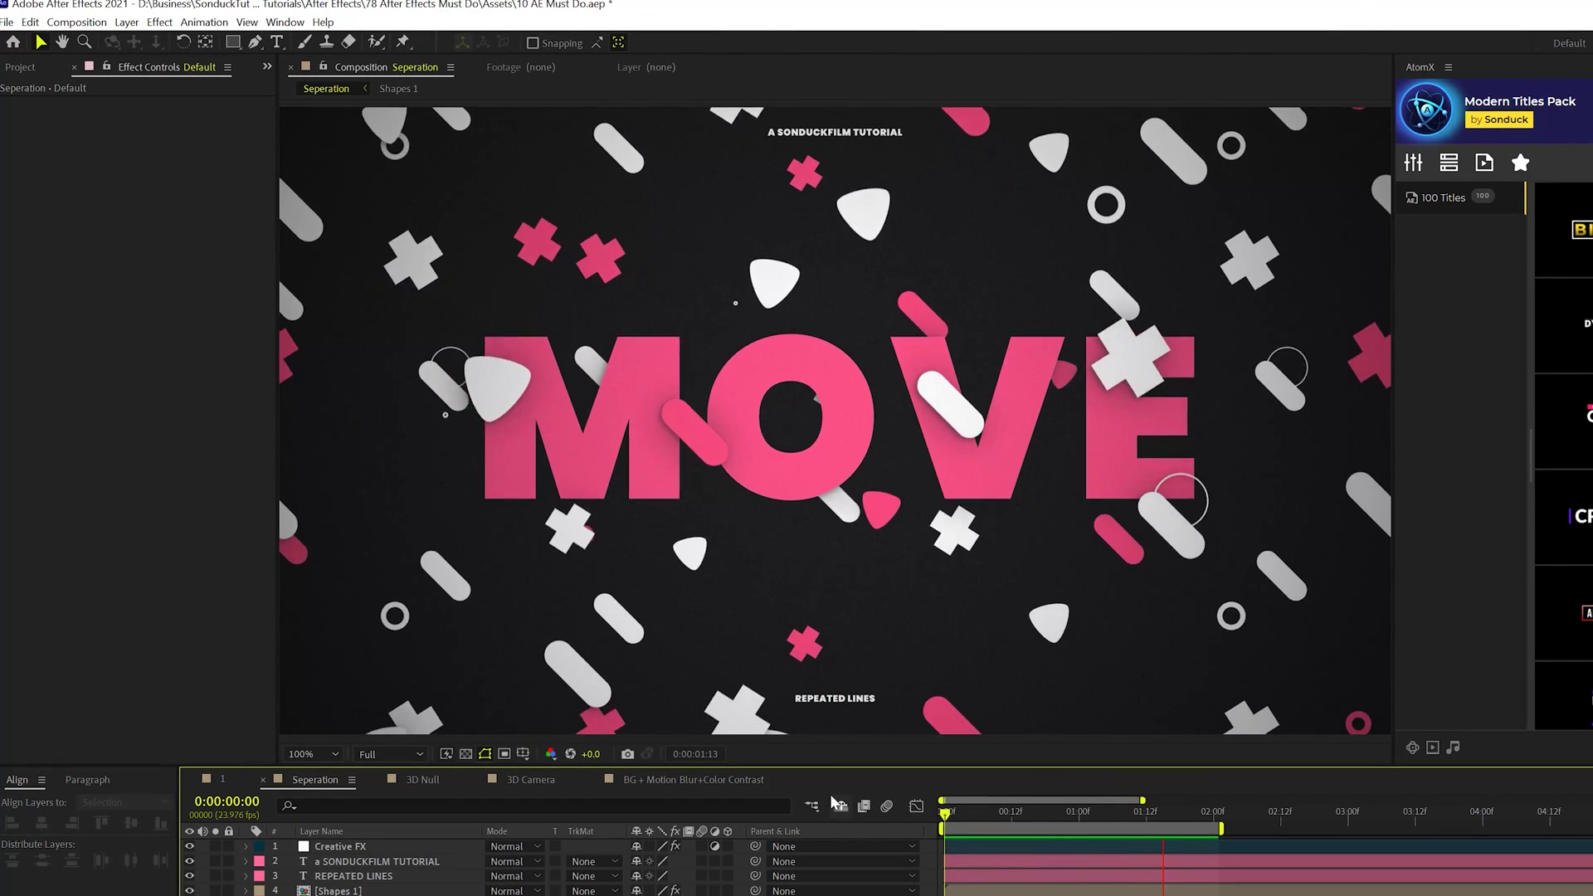
{"action": "key", "text": "space"}
{"action": "left_click_drag", "start_coordinate": [1093, 810], "coordinate": [1122, 816]}
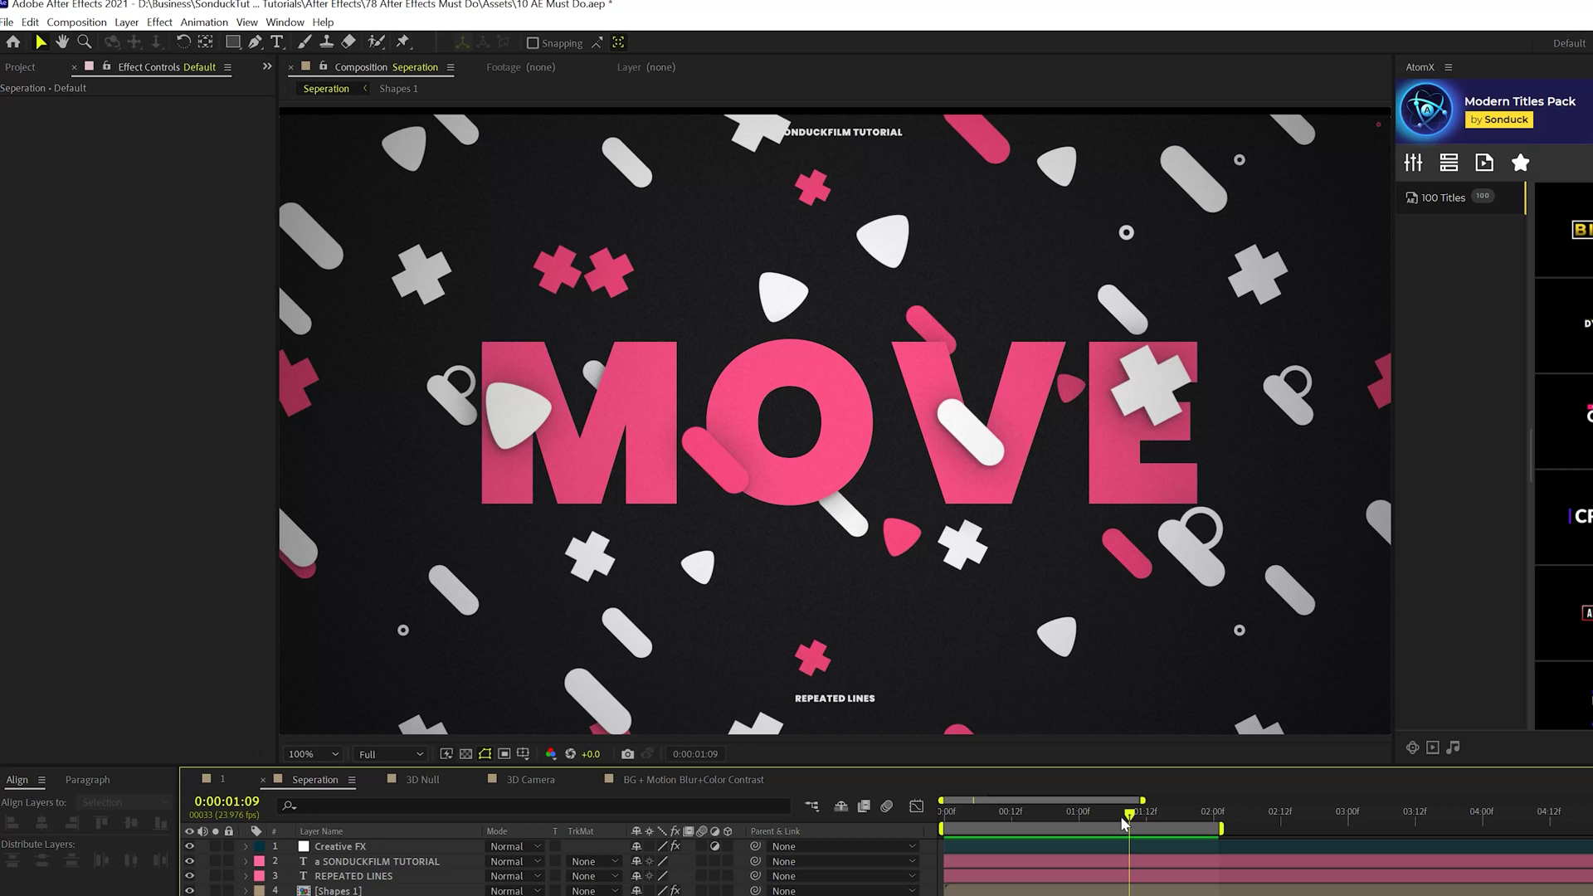
- Set the composition frame rate to 60 fps and play it from the first frame
{"action": "key", "text": "ctrl+k"}
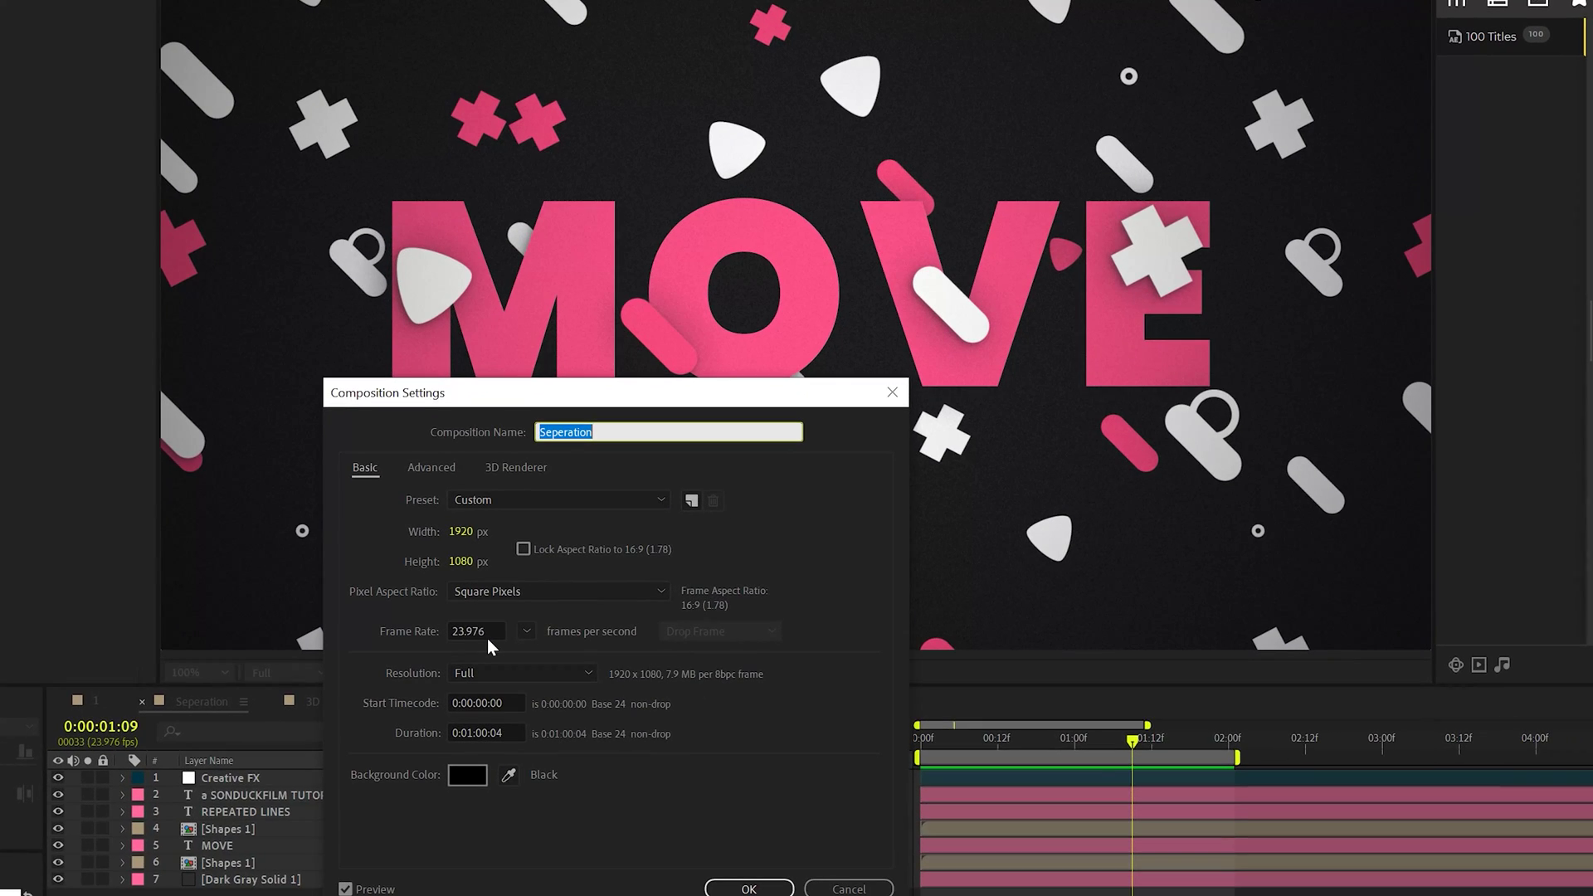
{"action": "left_click", "coordinate": [526, 632]}
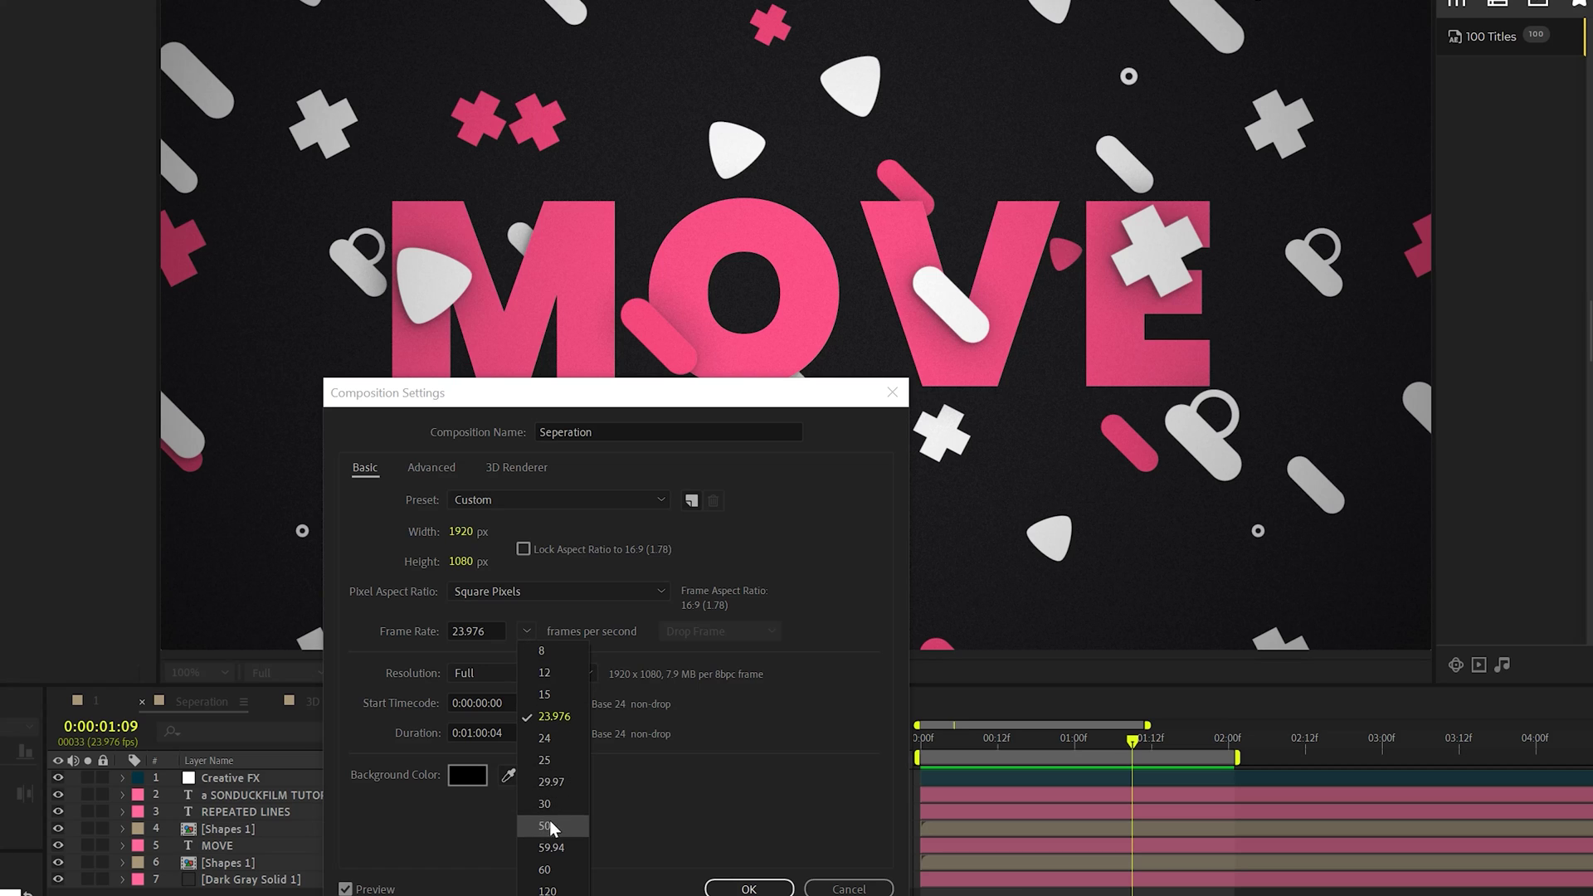
{"action": "left_click", "coordinate": [547, 869]}
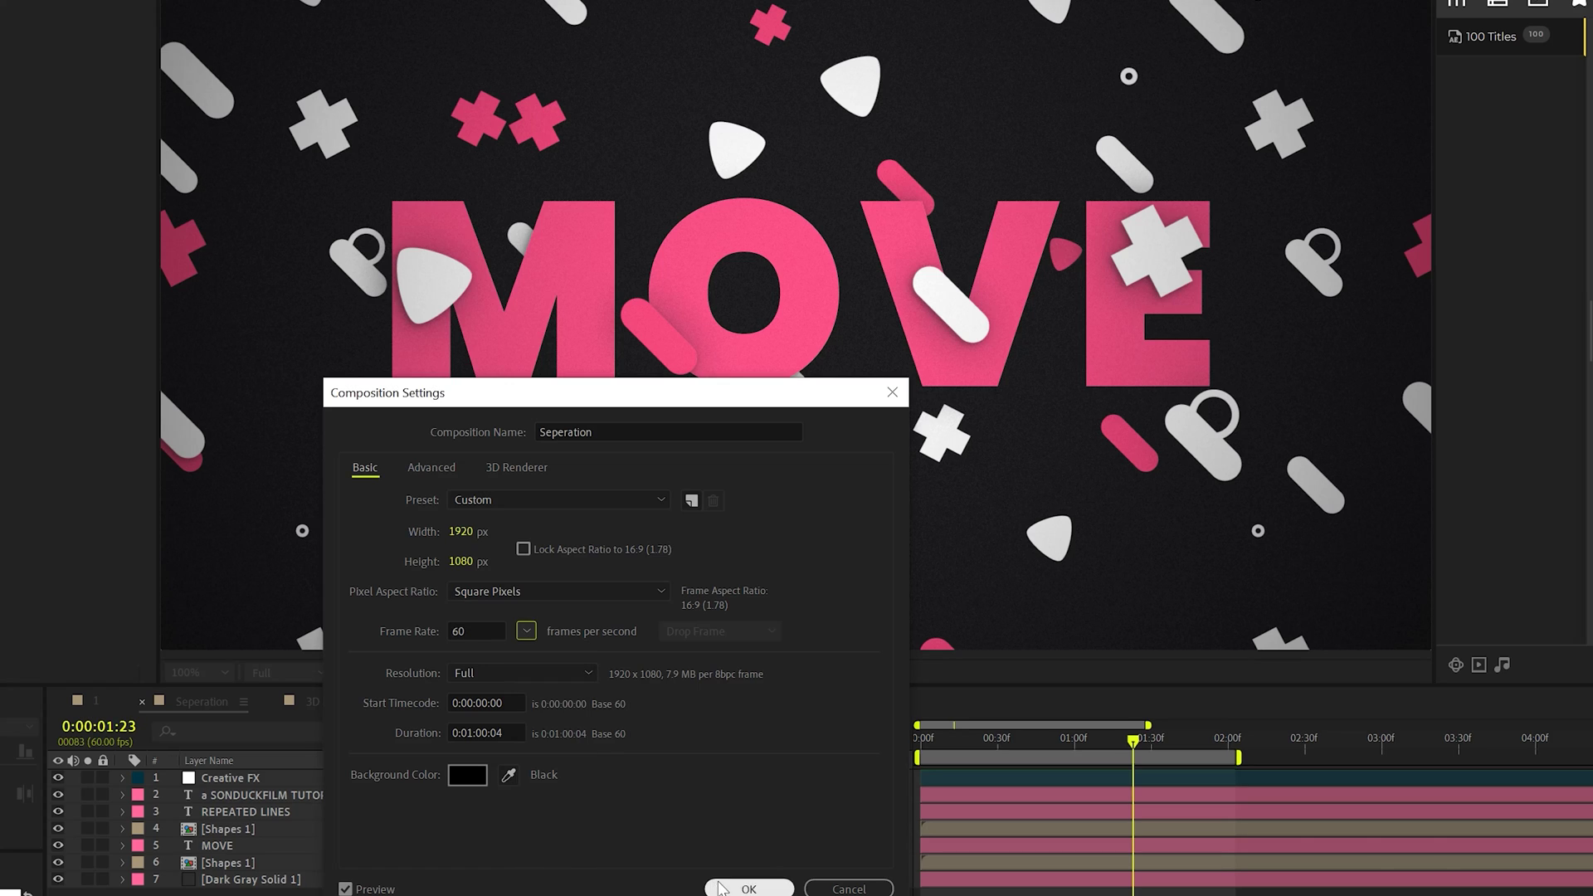
{"action": "left_click", "coordinate": [748, 889]}
{"action": "left_click", "coordinate": [933, 738]}
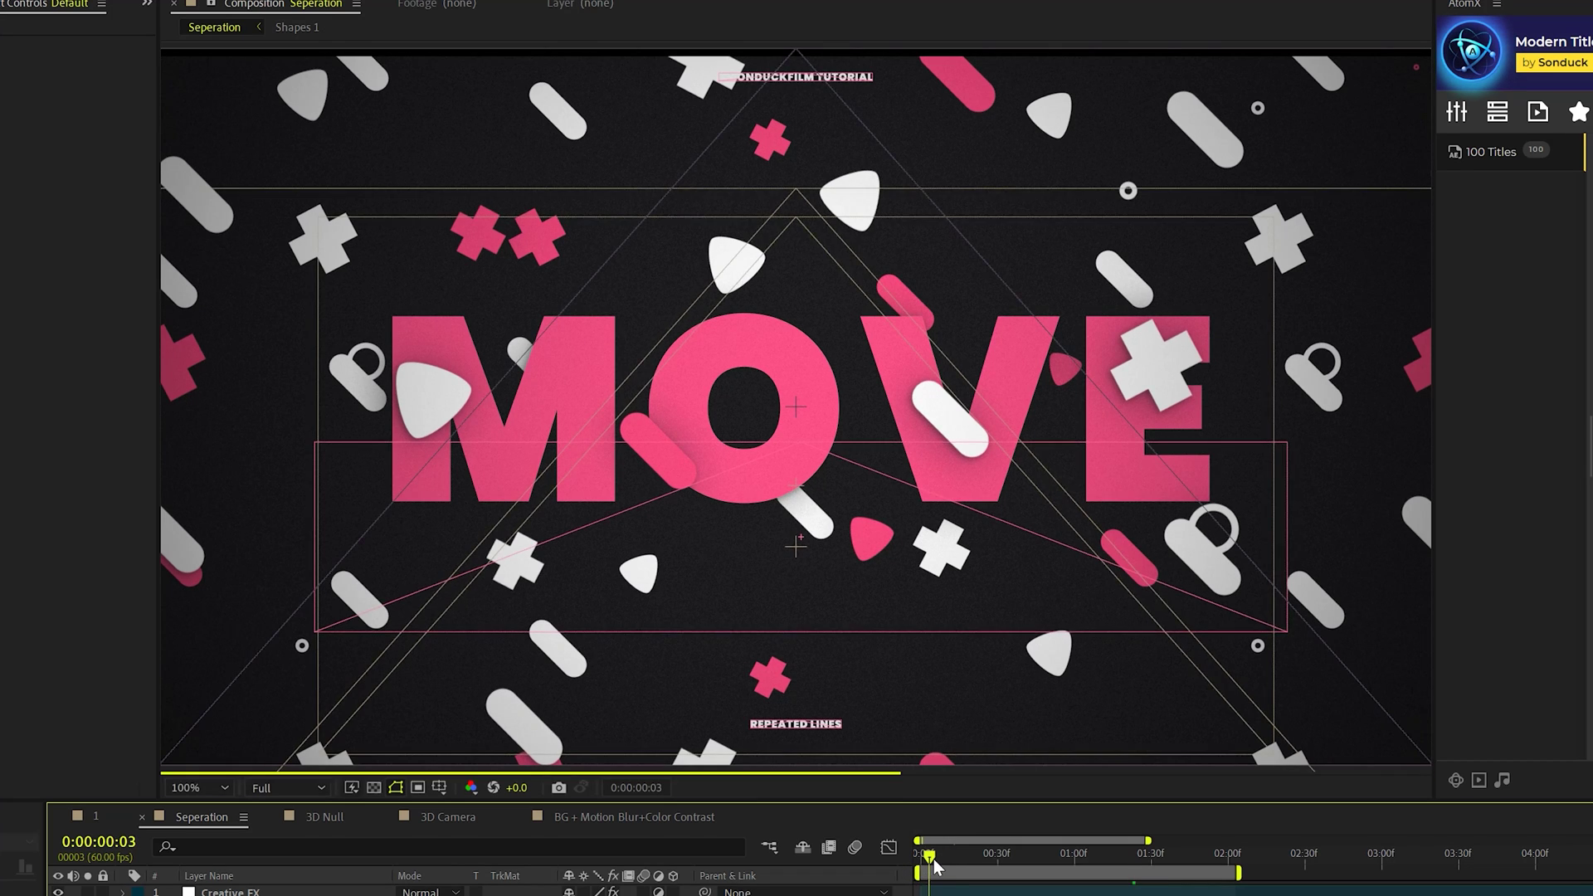
{"action": "left_click", "coordinate": [921, 855]}
{"action": "key", "text": "space"}
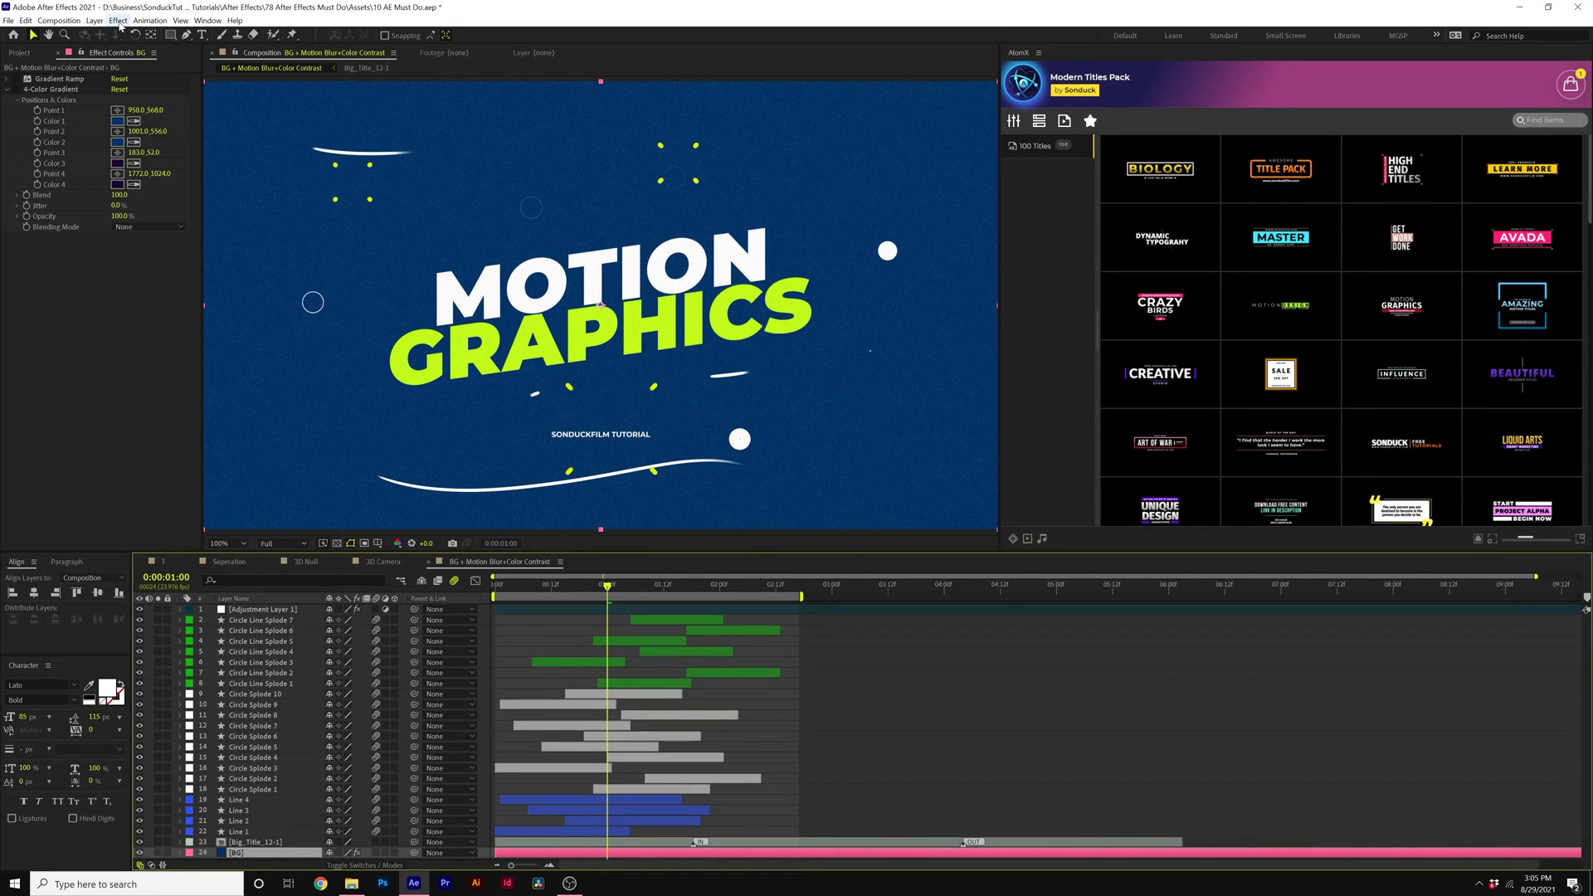
{"action": "left_click", "coordinate": [119, 21]}
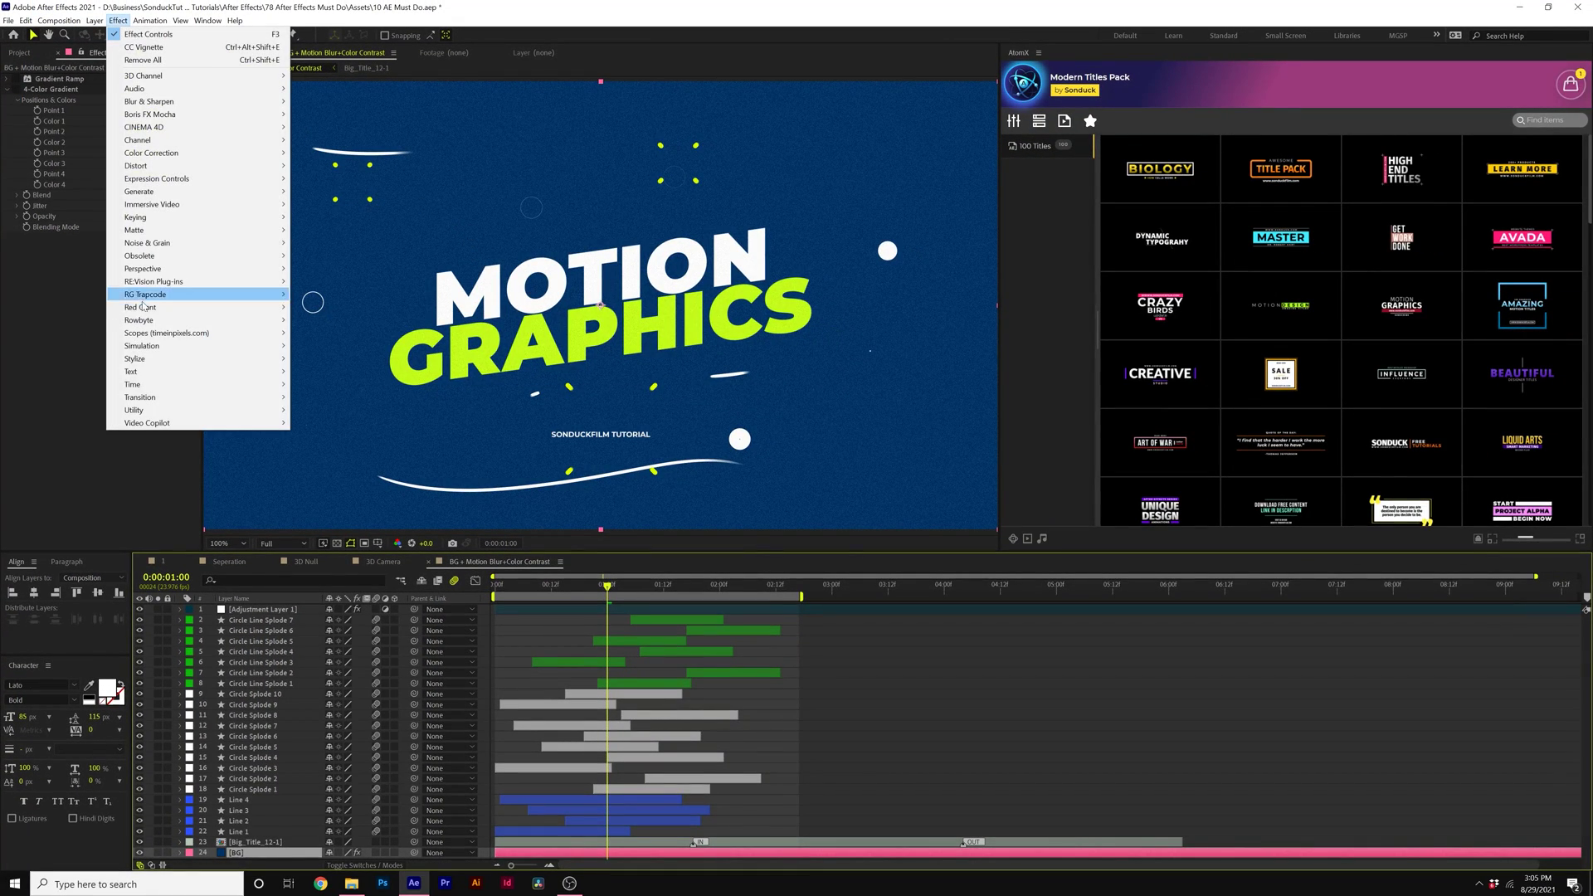
{"action": "mouse_move", "coordinate": [249, 359]}
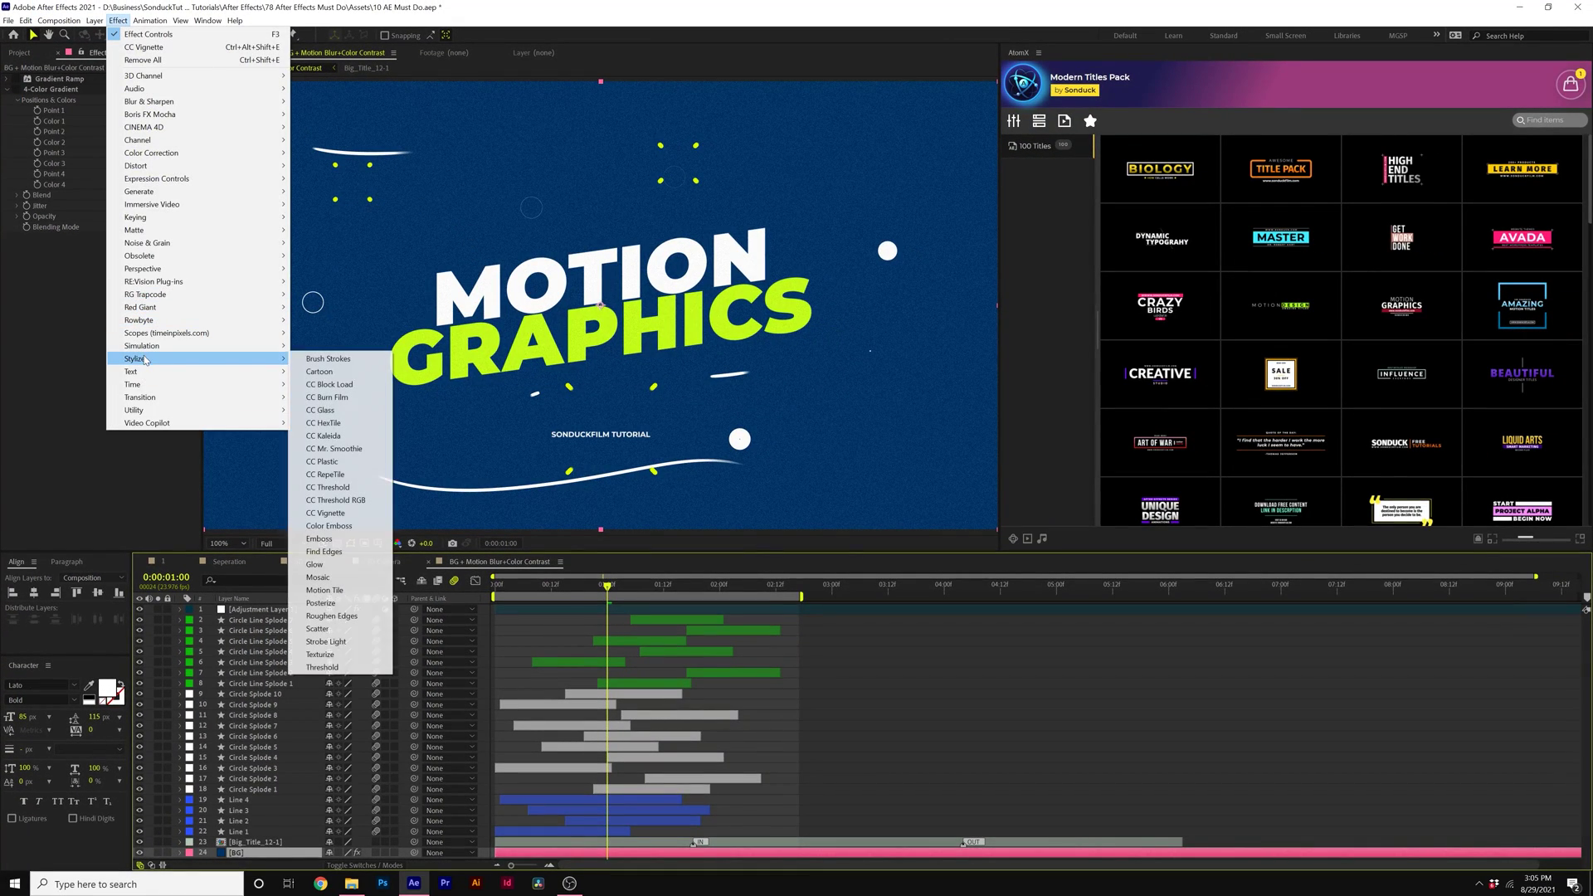
{"action": "left_click", "coordinate": [330, 513]}
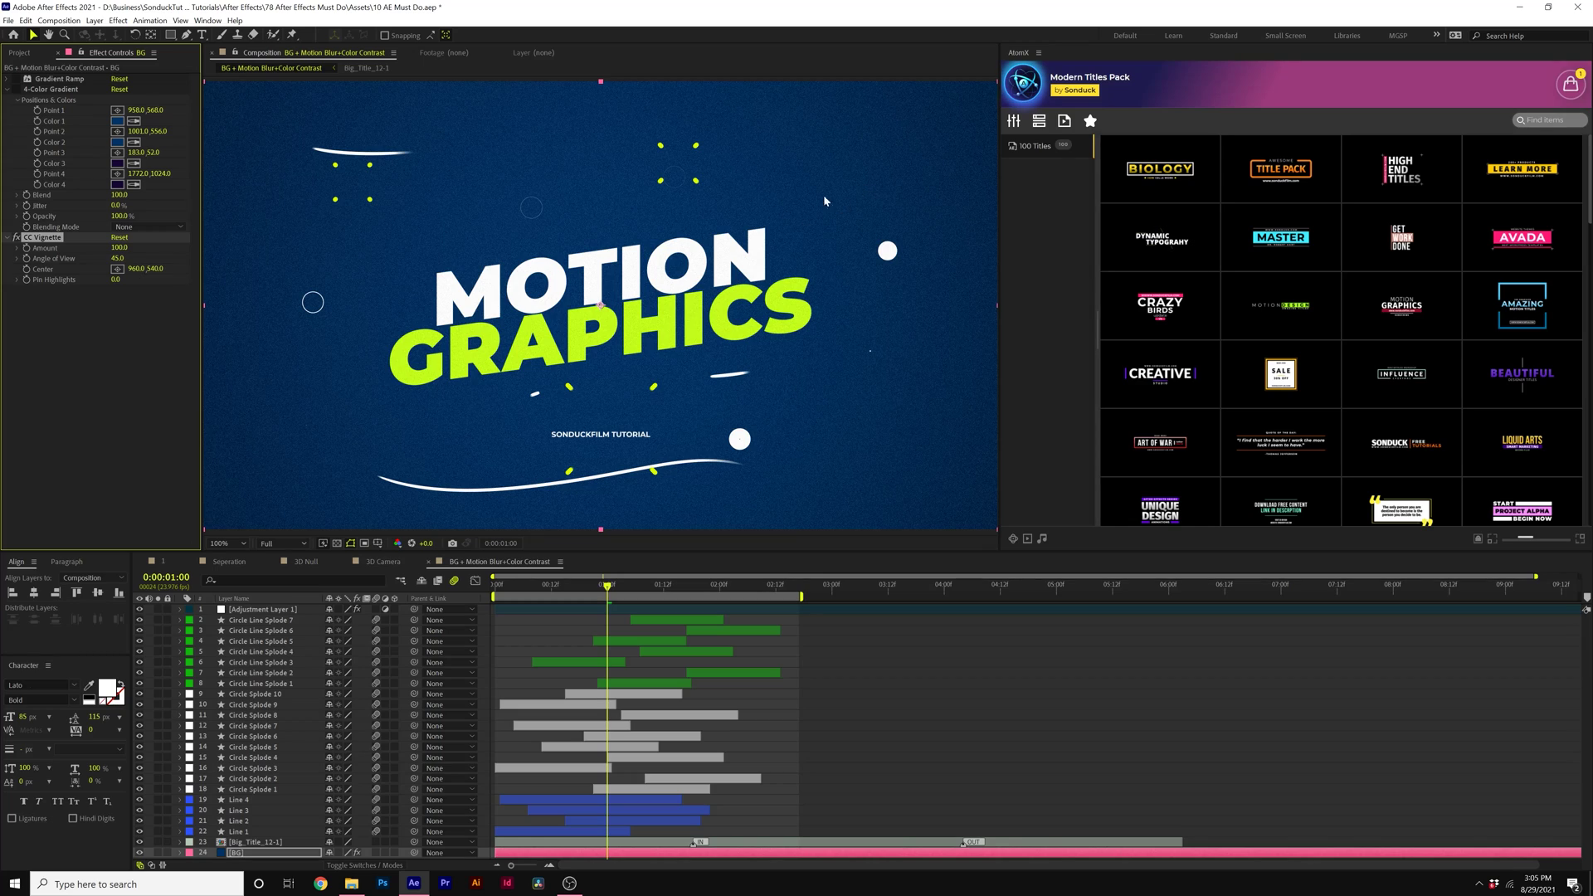
{"action": "key", "text": "comma"}
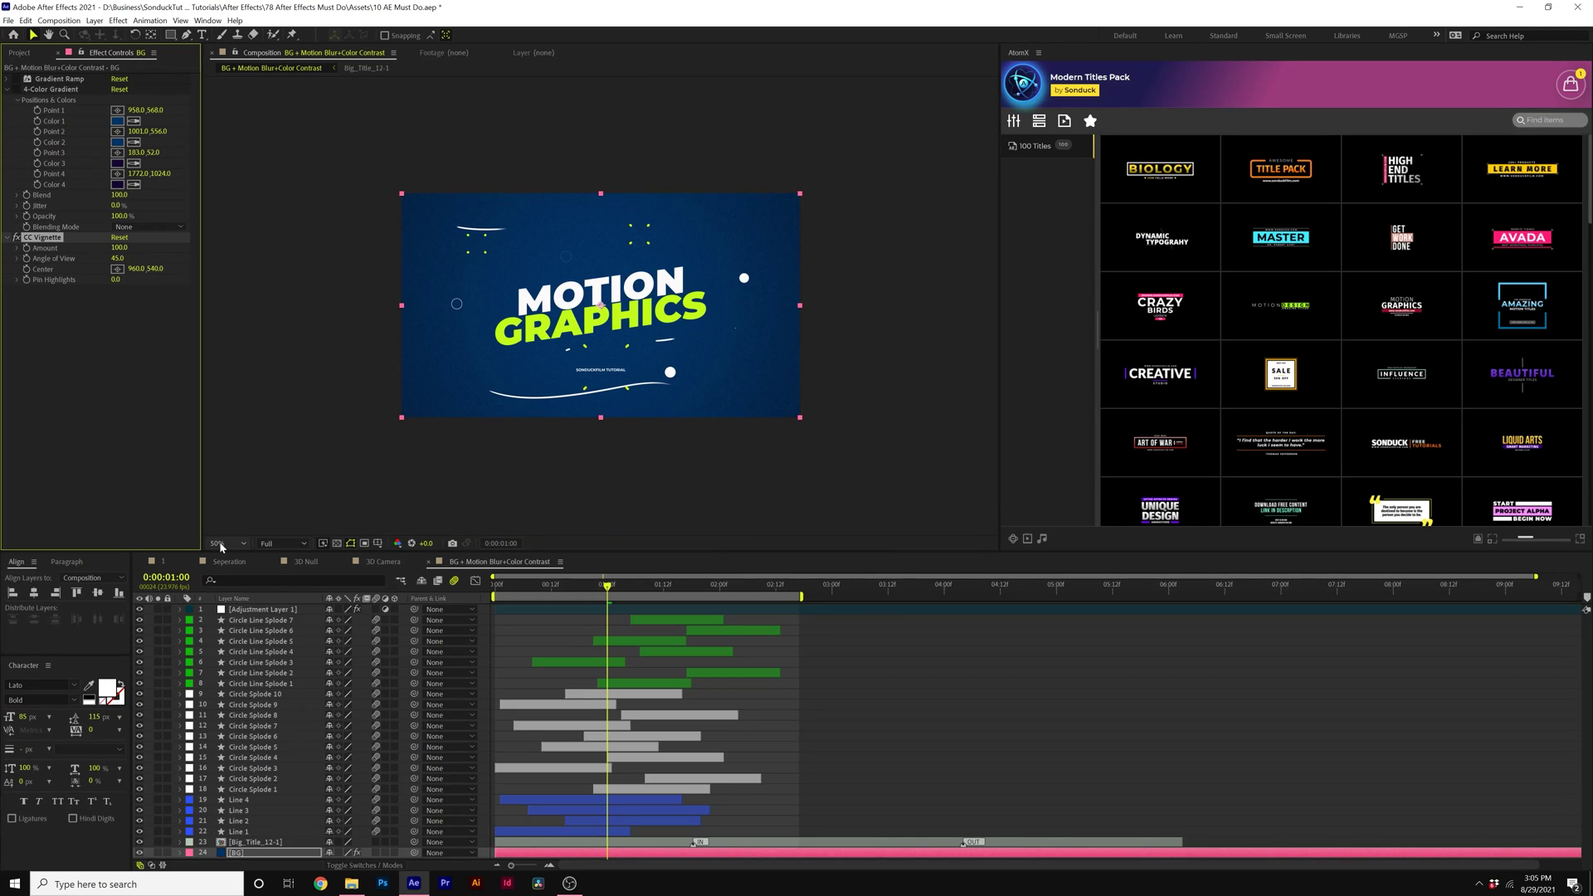
{"action": "key", "text": "shift+slash"}
{"action": "key", "text": "Delete"}
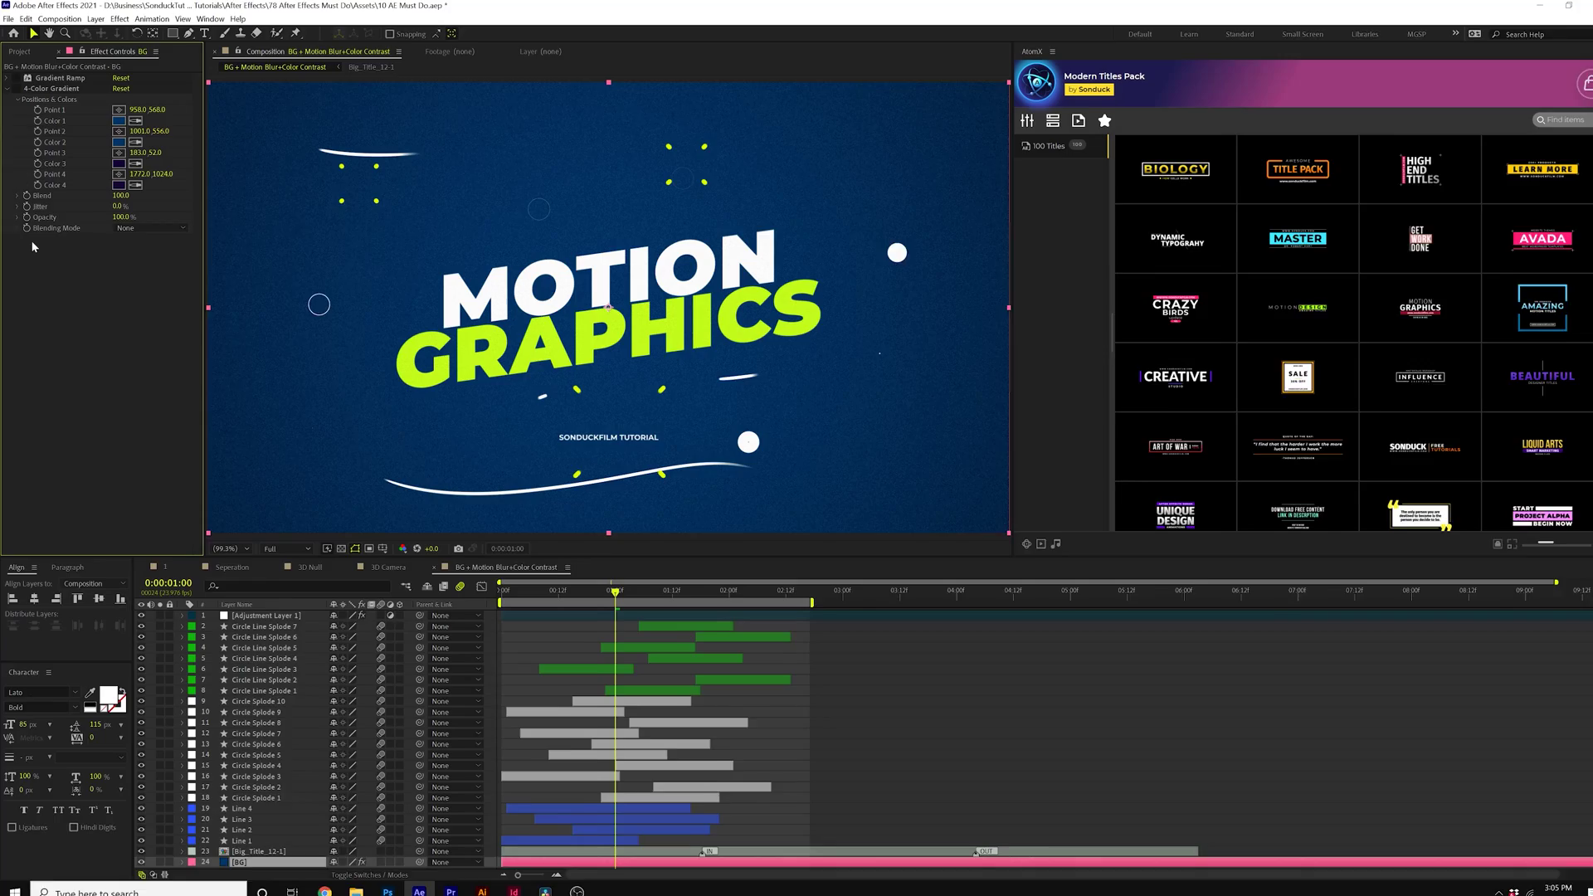
- Turn on the BG layer's 4-Color Gradient effect for a darker background
{"action": "left_click", "coordinate": [55, 88]}
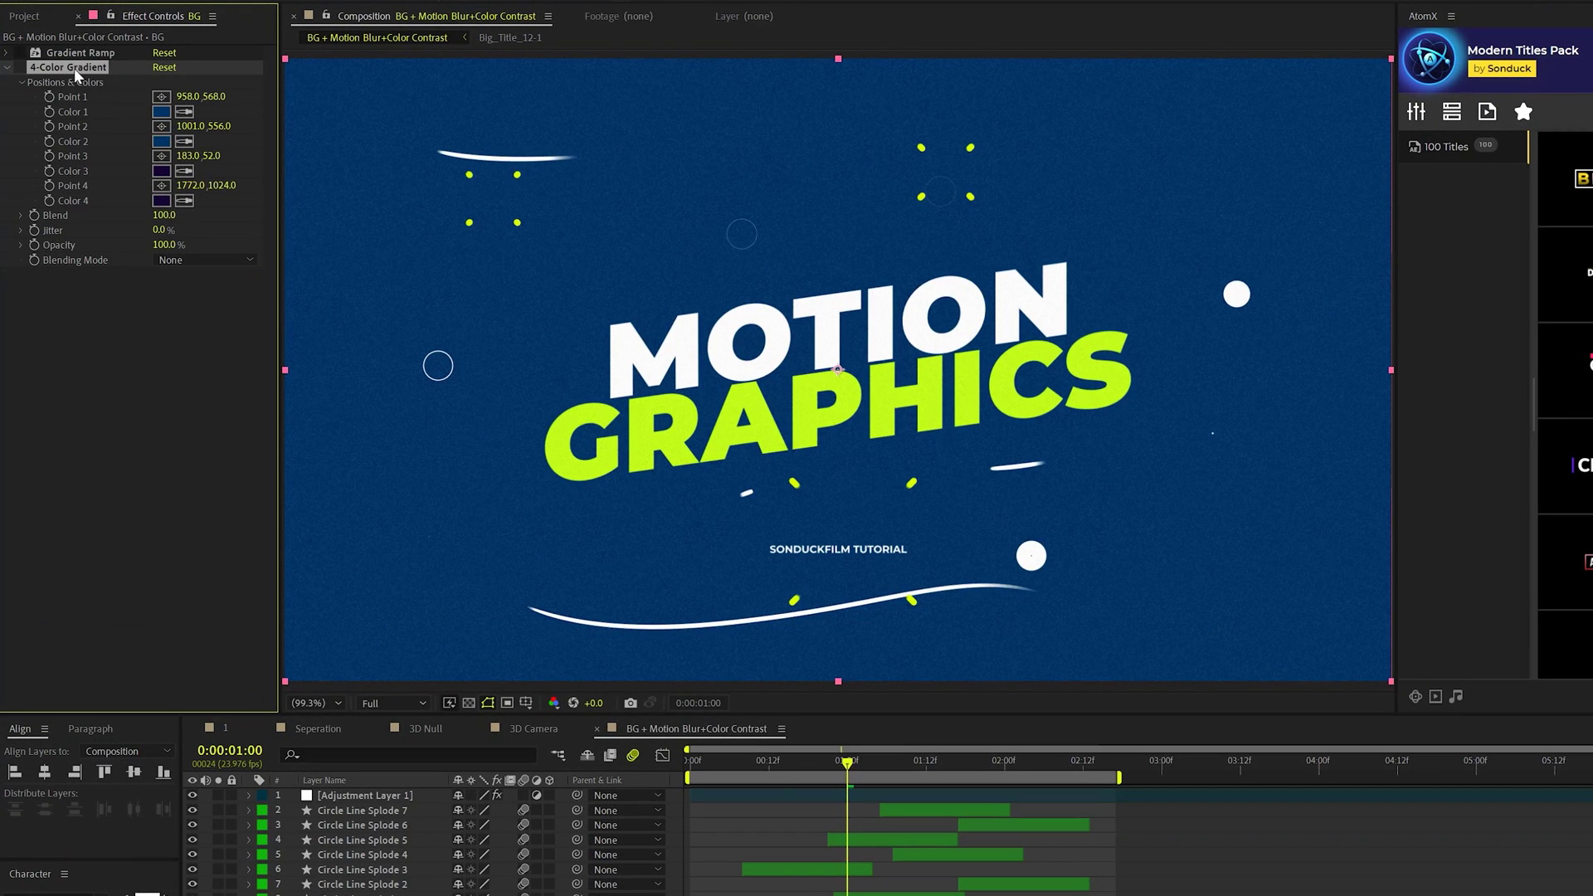
{"action": "left_click", "coordinate": [20, 68]}
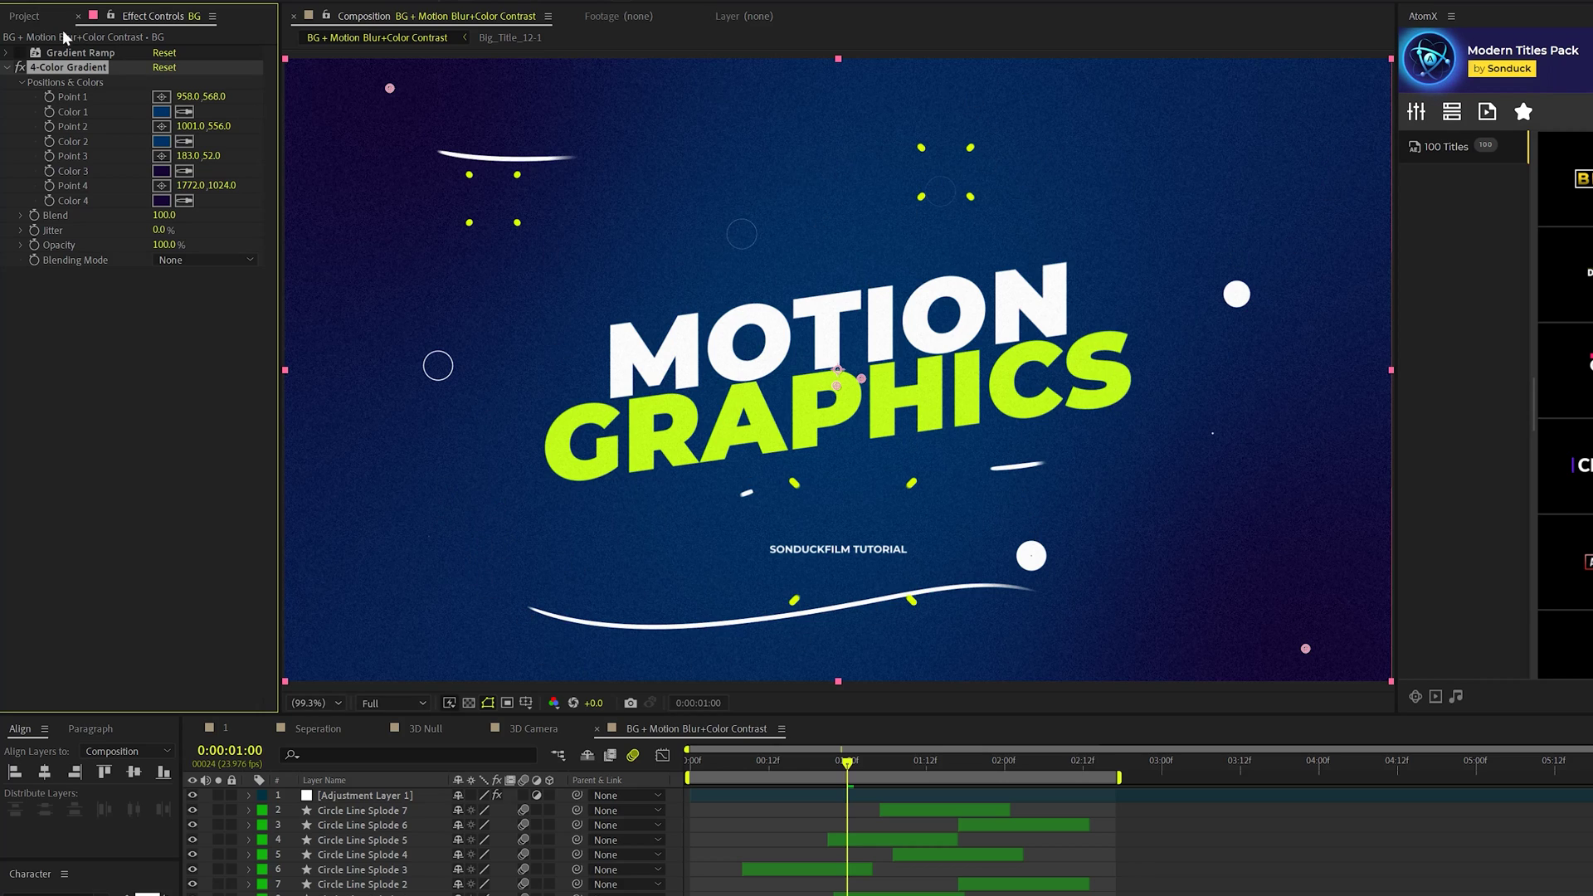
{"action": "left_click", "coordinate": [19, 53]}
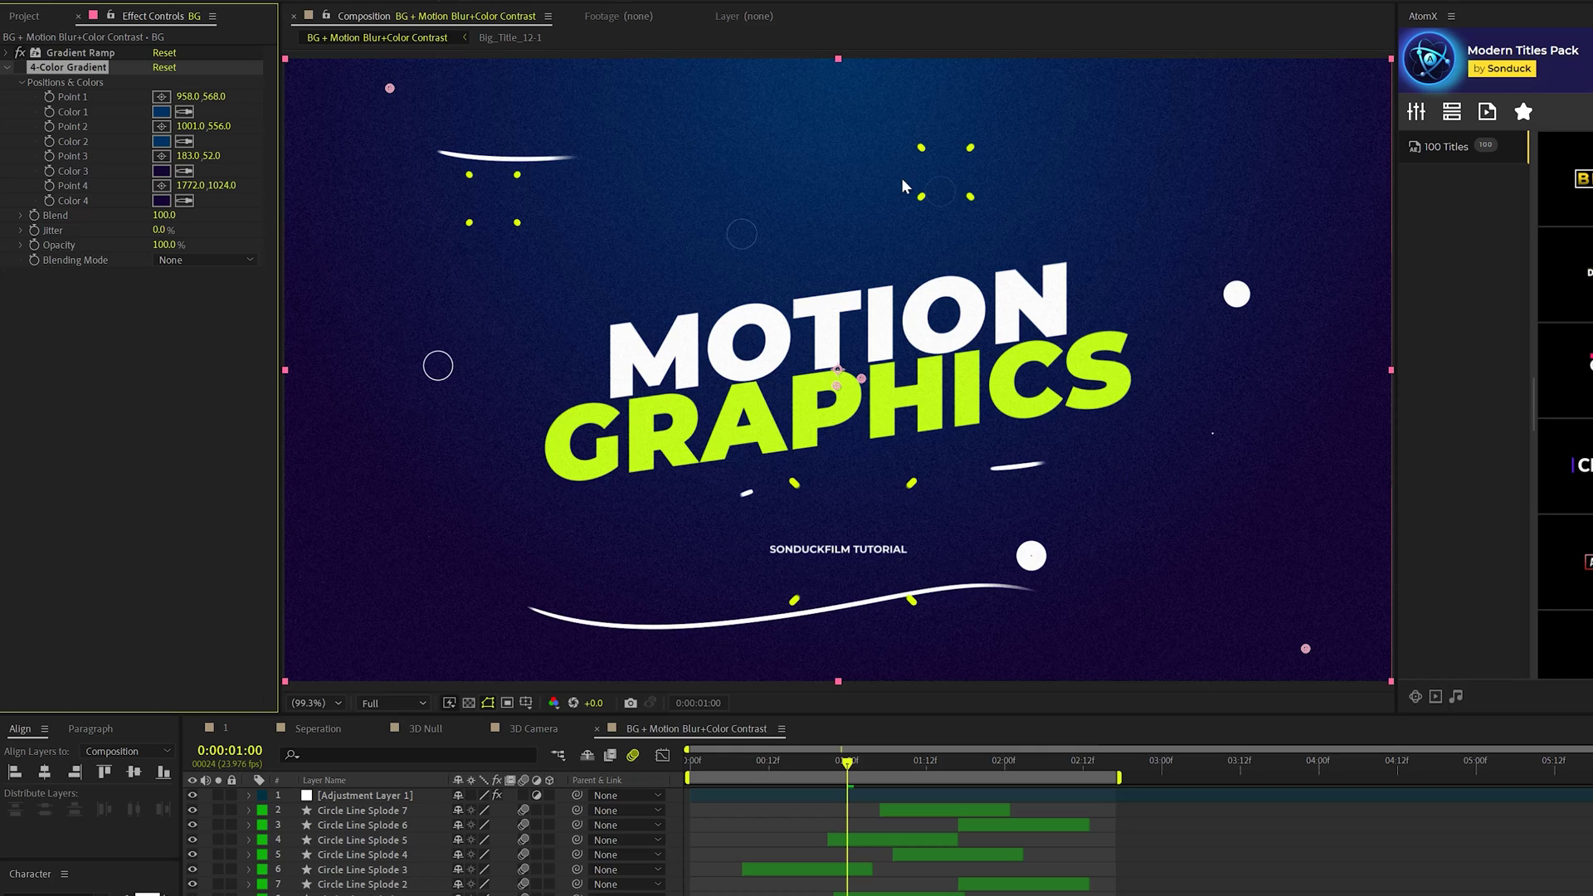
{"action": "scroll", "coordinate": [881, 375], "scroll_direction": "down", "scroll_amount": 2}
- Move the Gradient Ramp's top point into frame, then disable Gradient Ramp and view at full size
{"action": "left_click", "coordinate": [93, 54]}
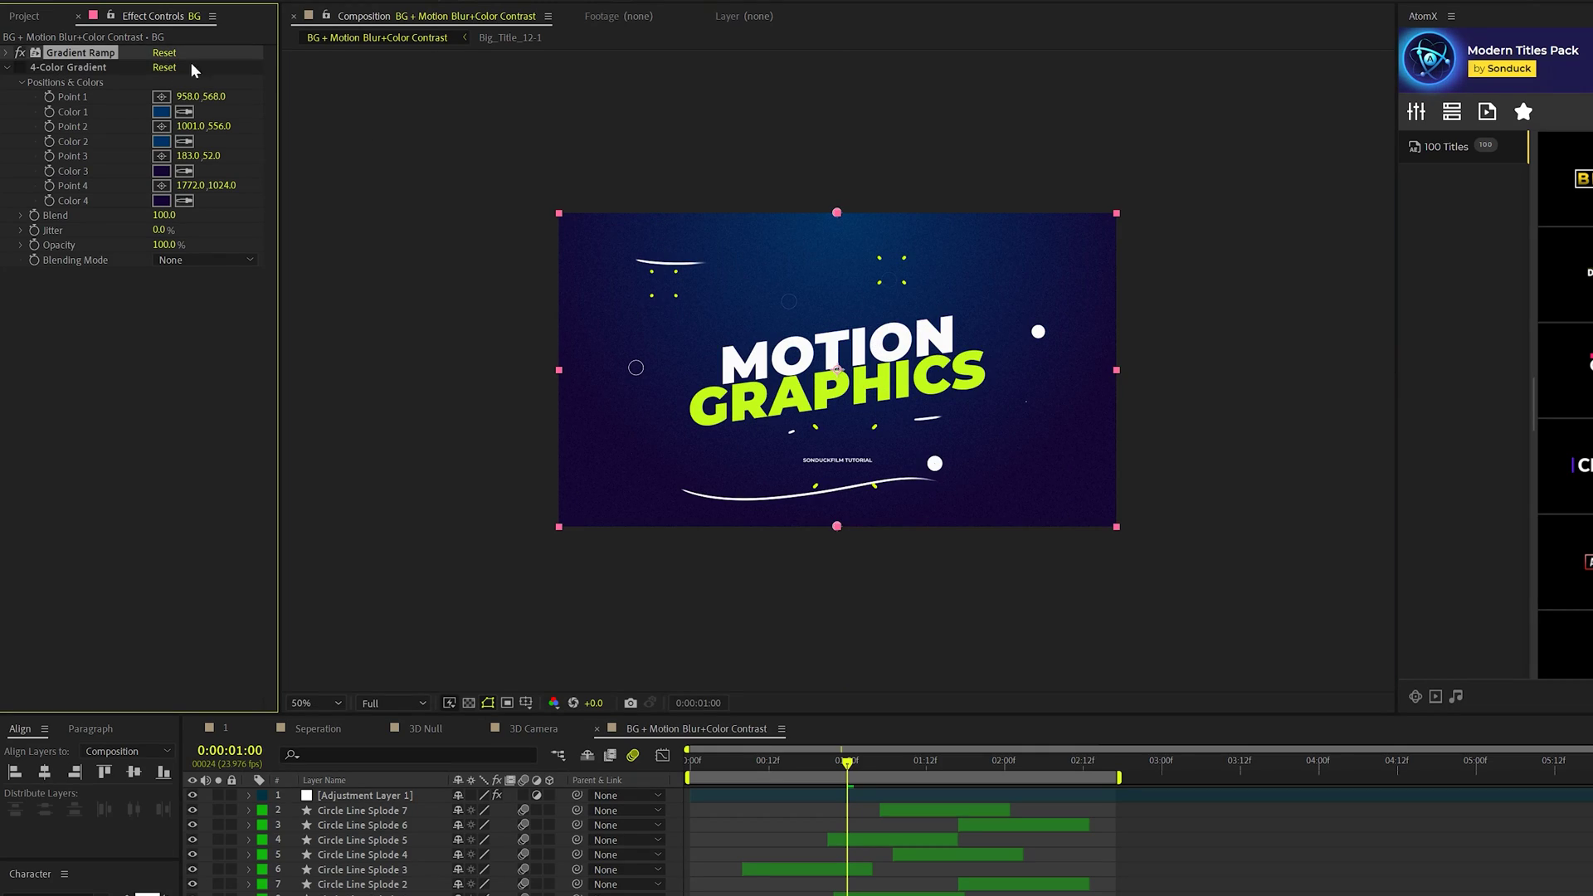
{"action": "left_click_drag", "start_coordinate": [836, 213], "coordinate": [837, 229]}
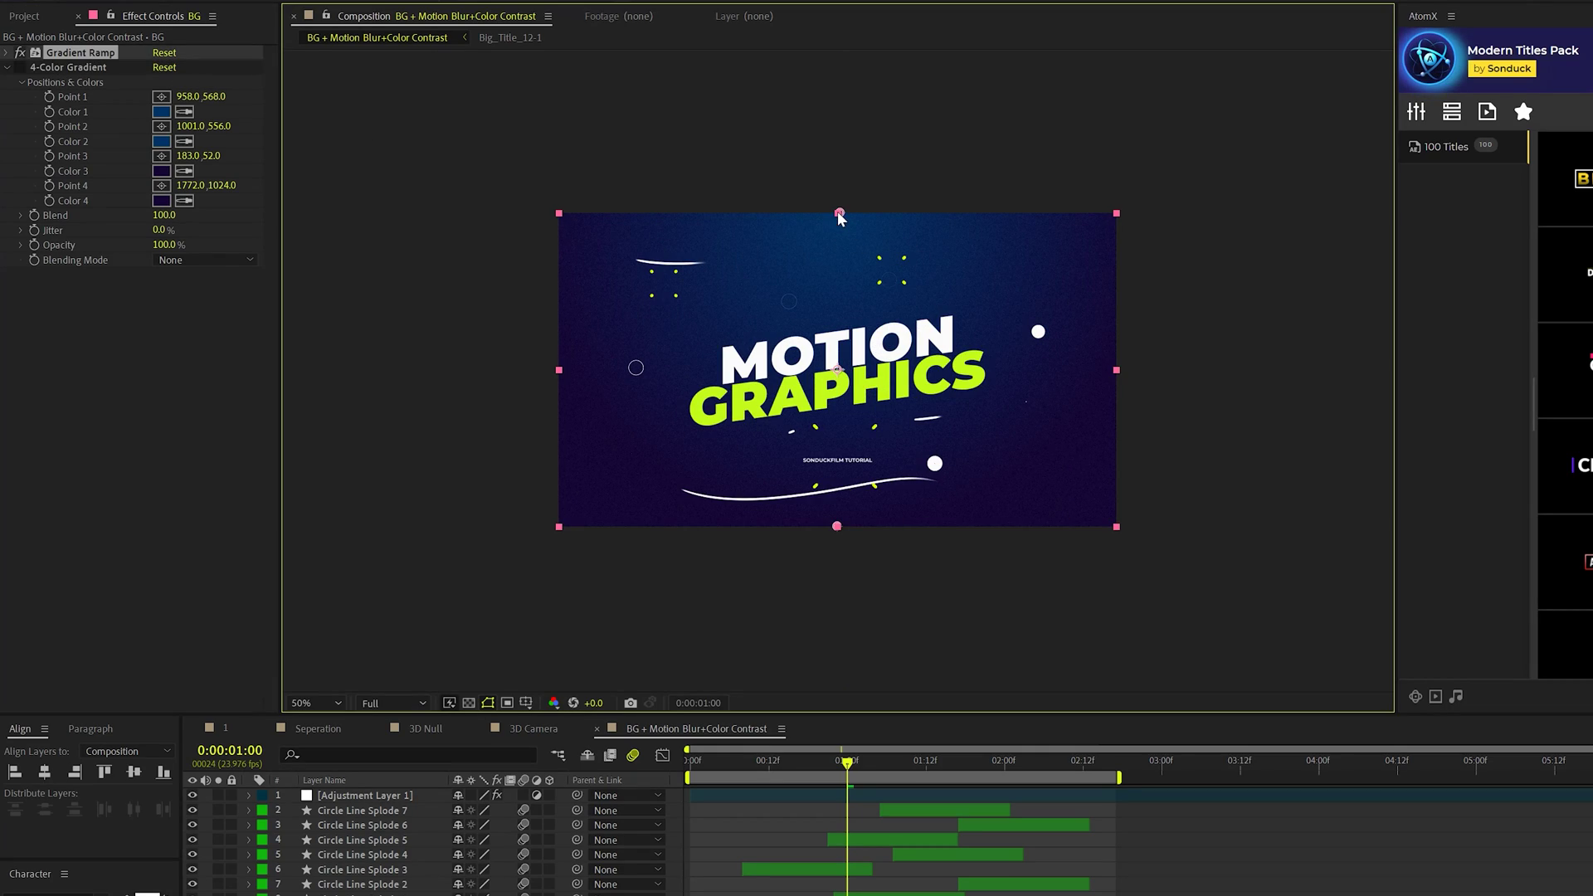
{"action": "left_click", "coordinate": [20, 54]}
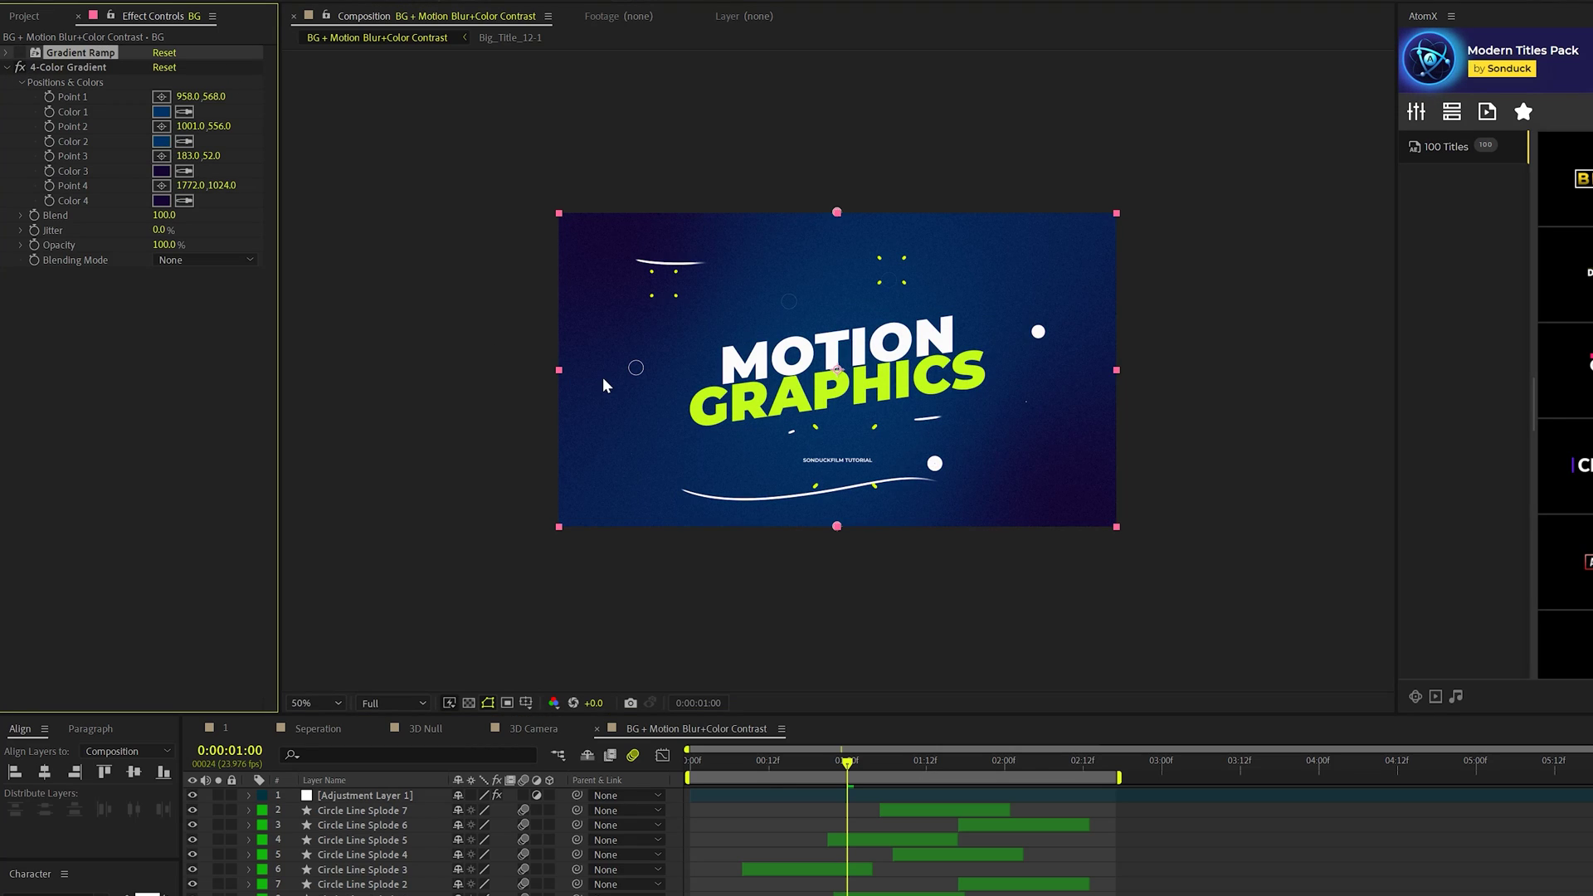
{"action": "key", "text": "slash"}
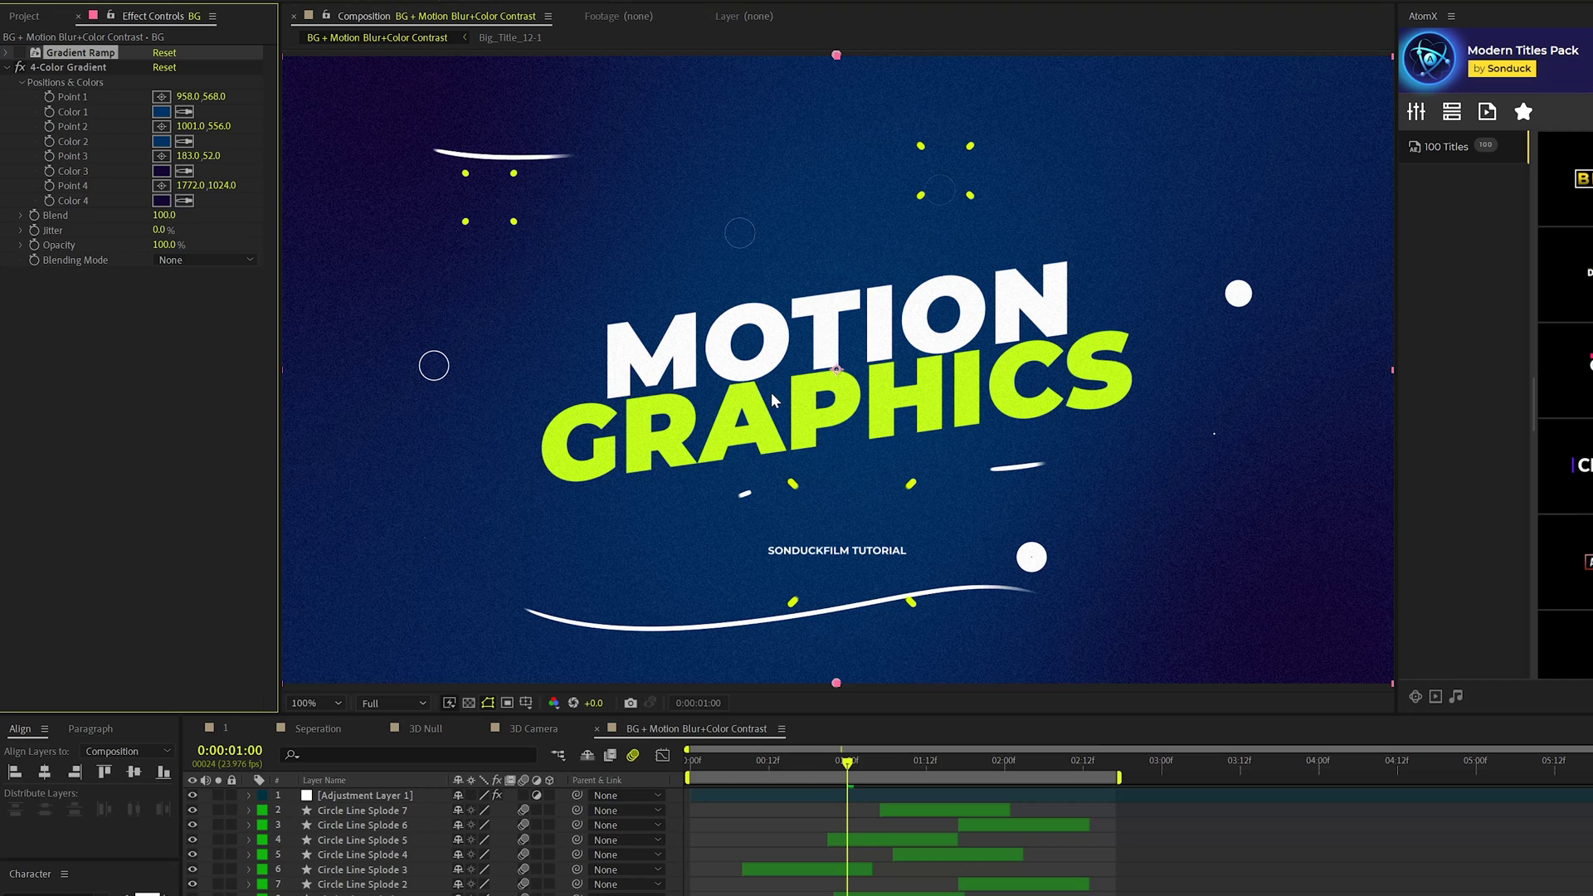
- Compare both gradients, ending with 4-Color Gradient on and Gradient Ramp off
{"action": "left_click", "coordinate": [19, 68]}
{"action": "left_click", "coordinate": [20, 52]}
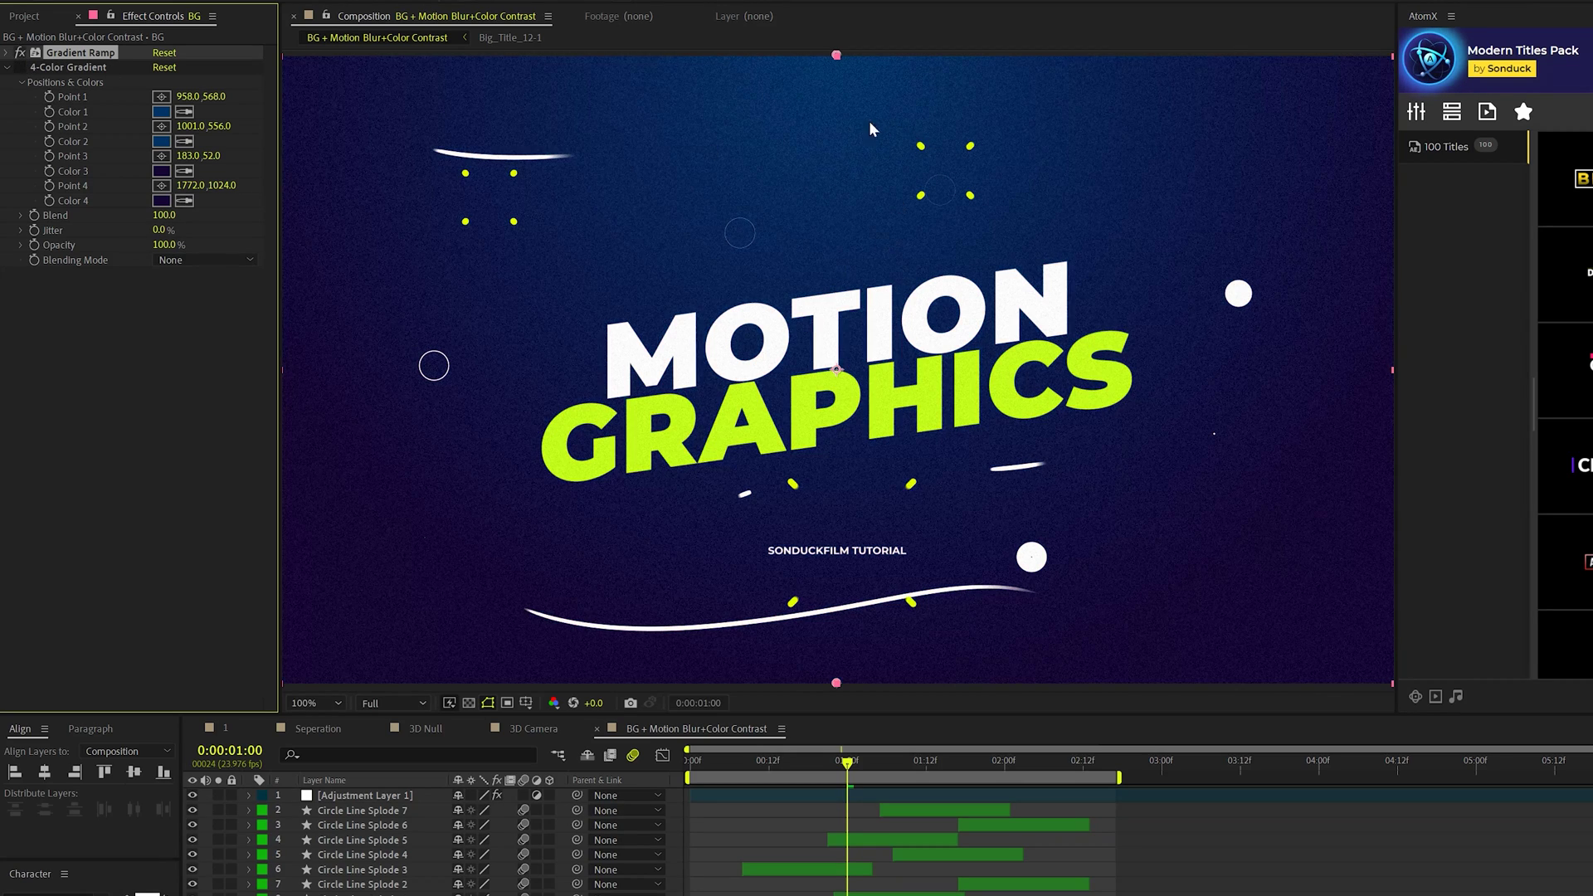
{"action": "left_click", "coordinate": [20, 52]}
{"action": "left_click", "coordinate": [20, 67]}
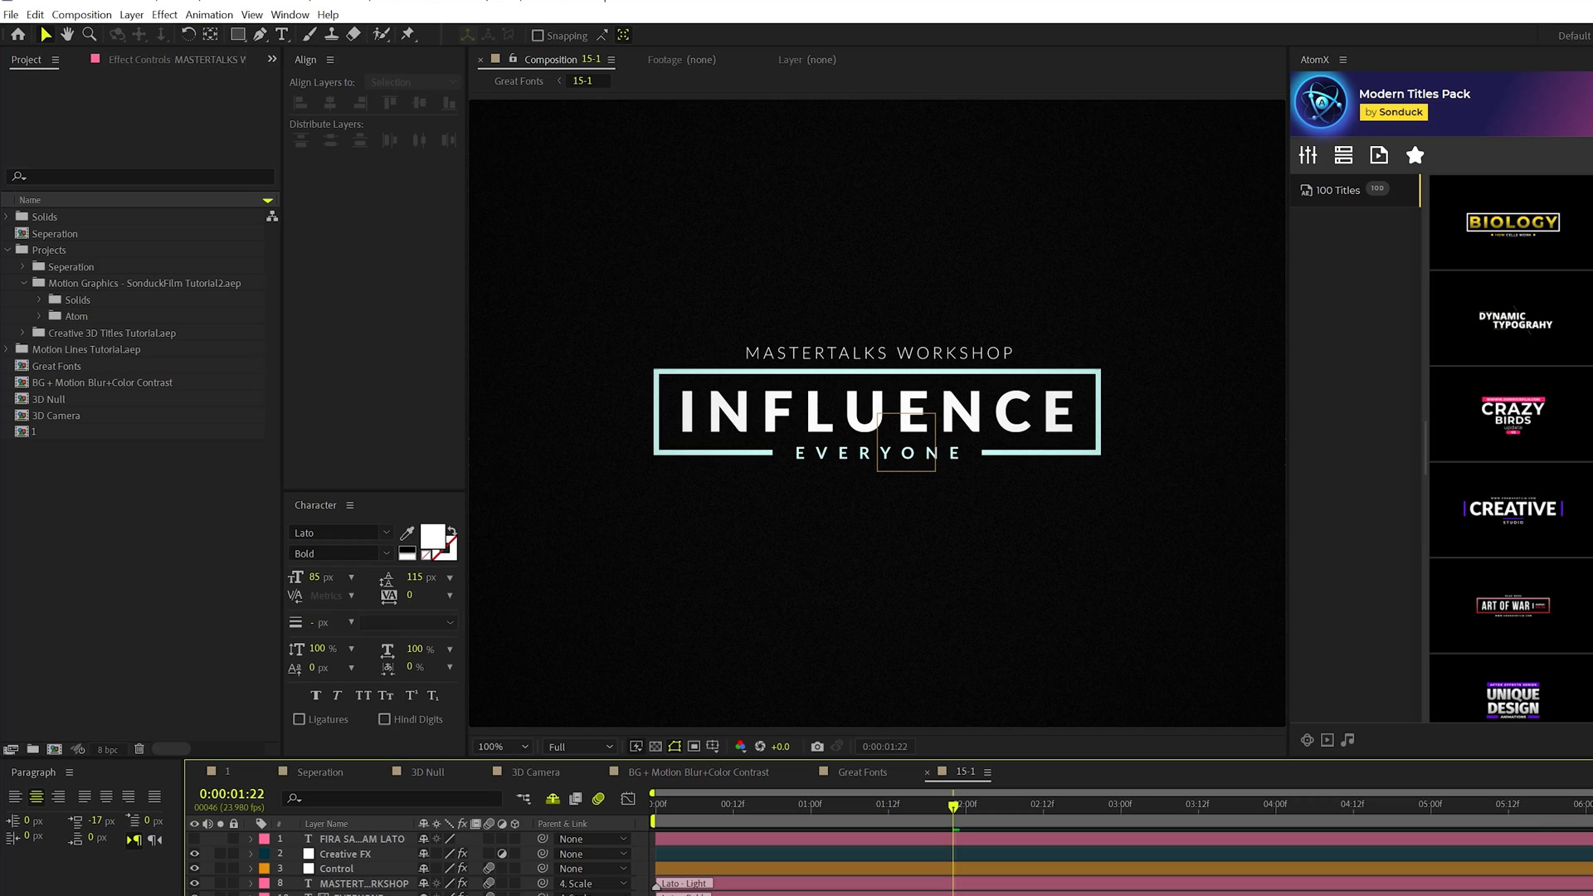
- Check the fonts of the MASTERTALKS WORKSHOP, EVERYONE and INFLUENCE layers, then open Great Fonts
{"action": "left_click", "coordinate": [349, 884]}
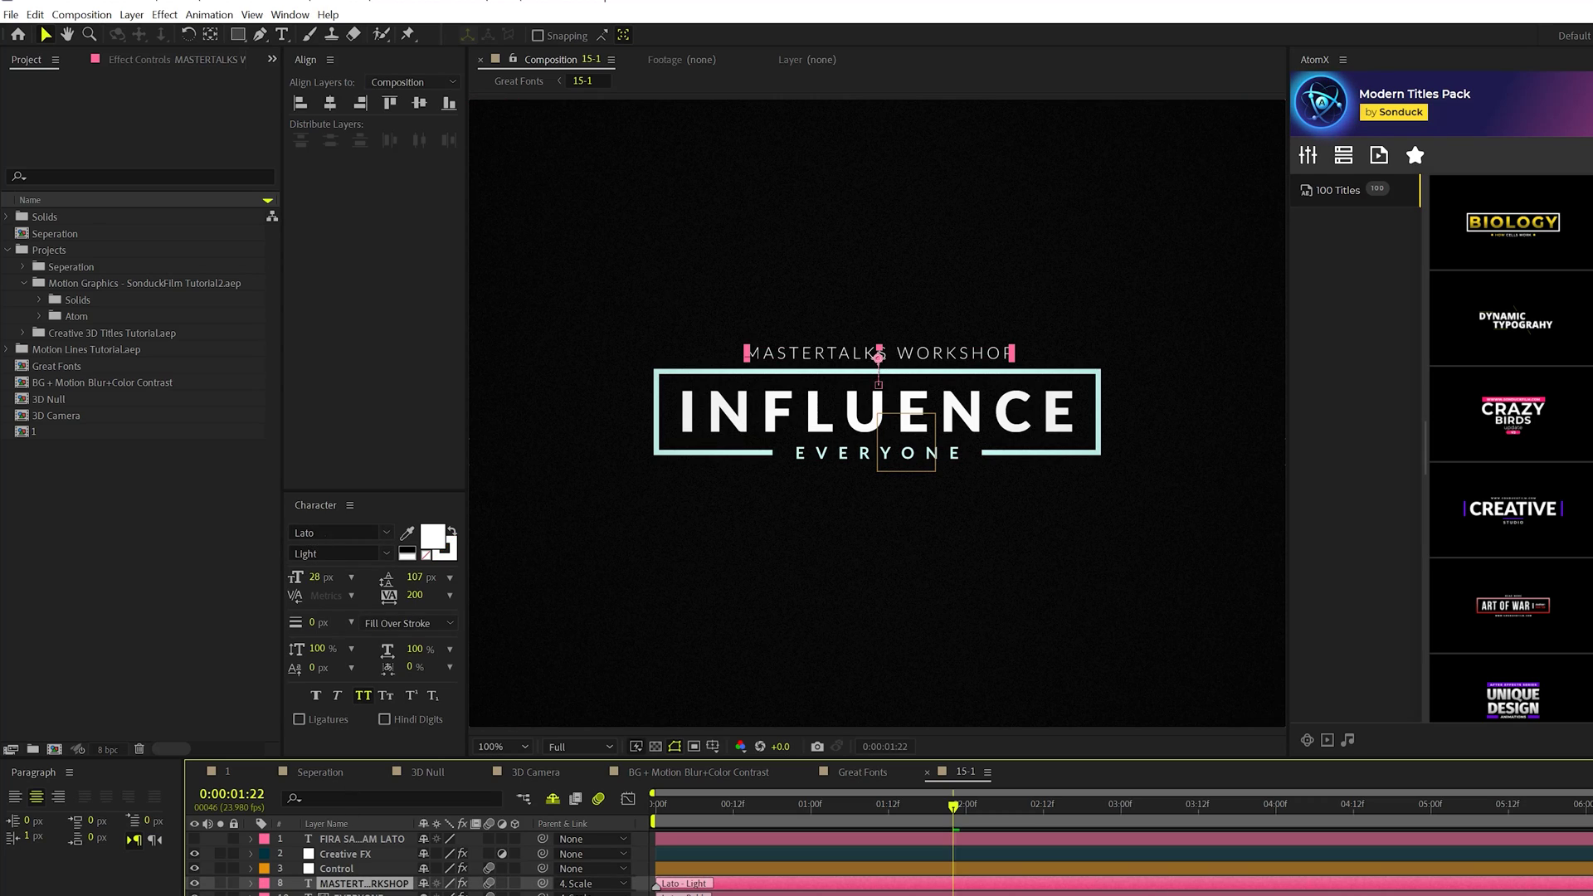
{"action": "left_click", "coordinate": [365, 893]}
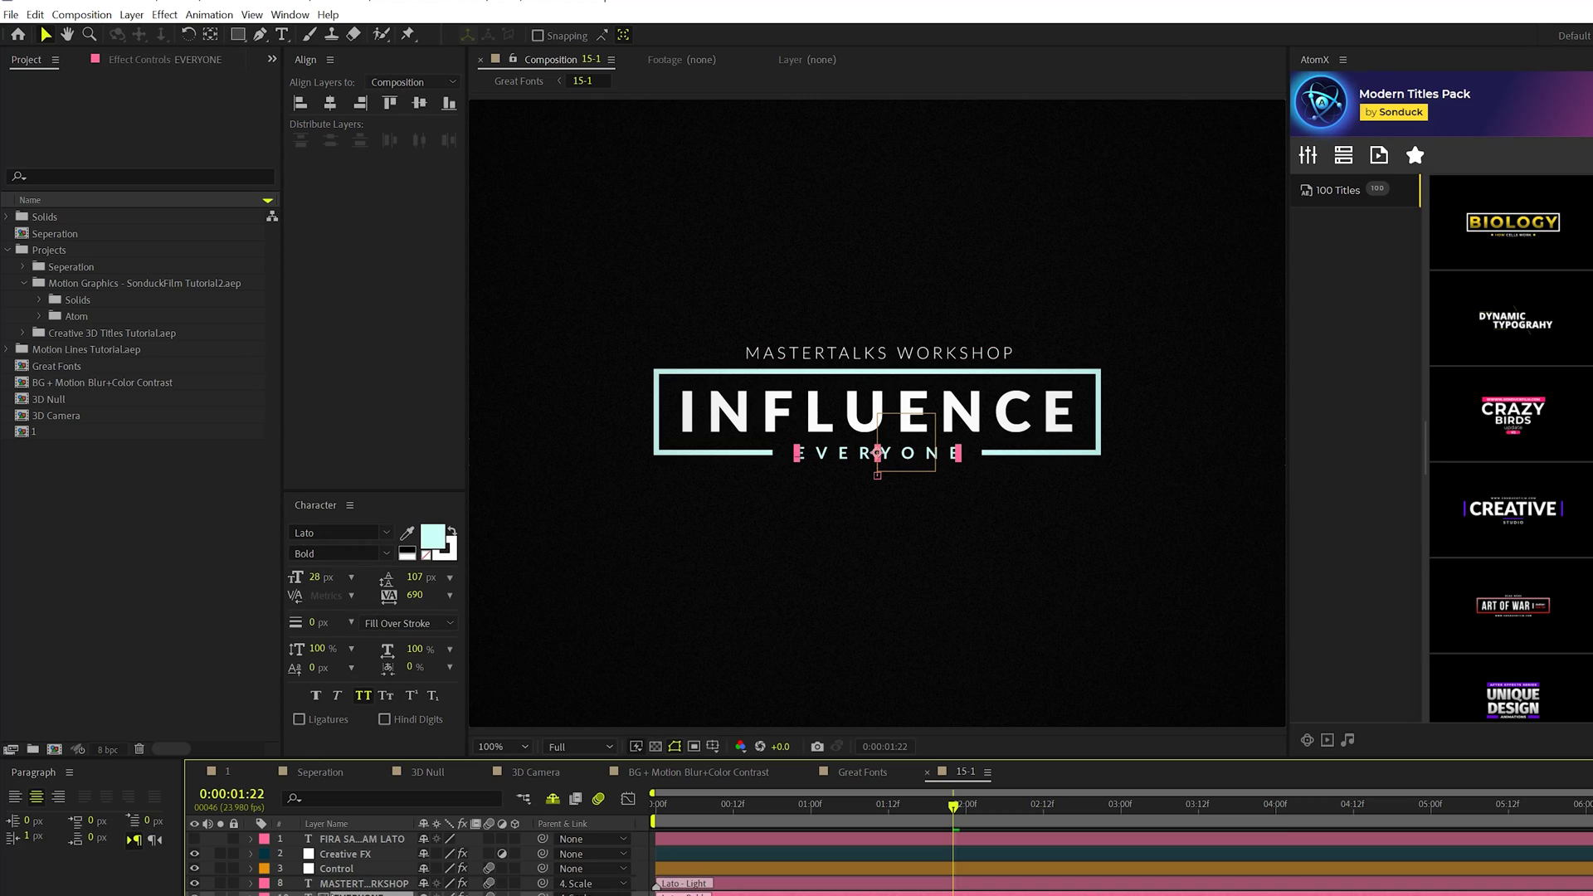
{"action": "left_click", "coordinate": [357, 884]}
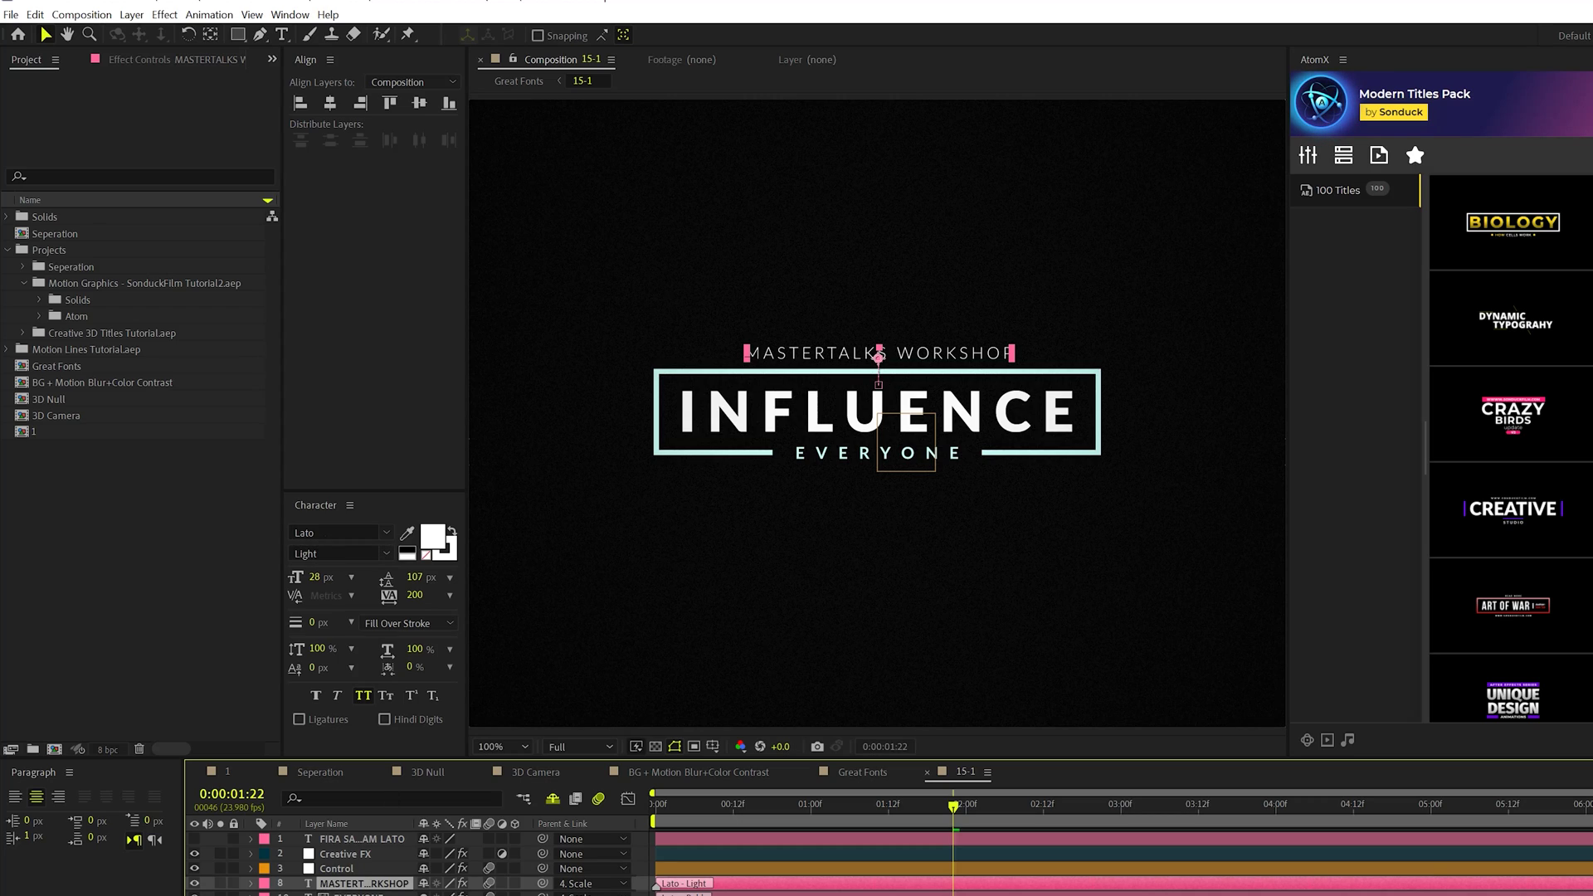
{"action": "left_click", "coordinate": [904, 452]}
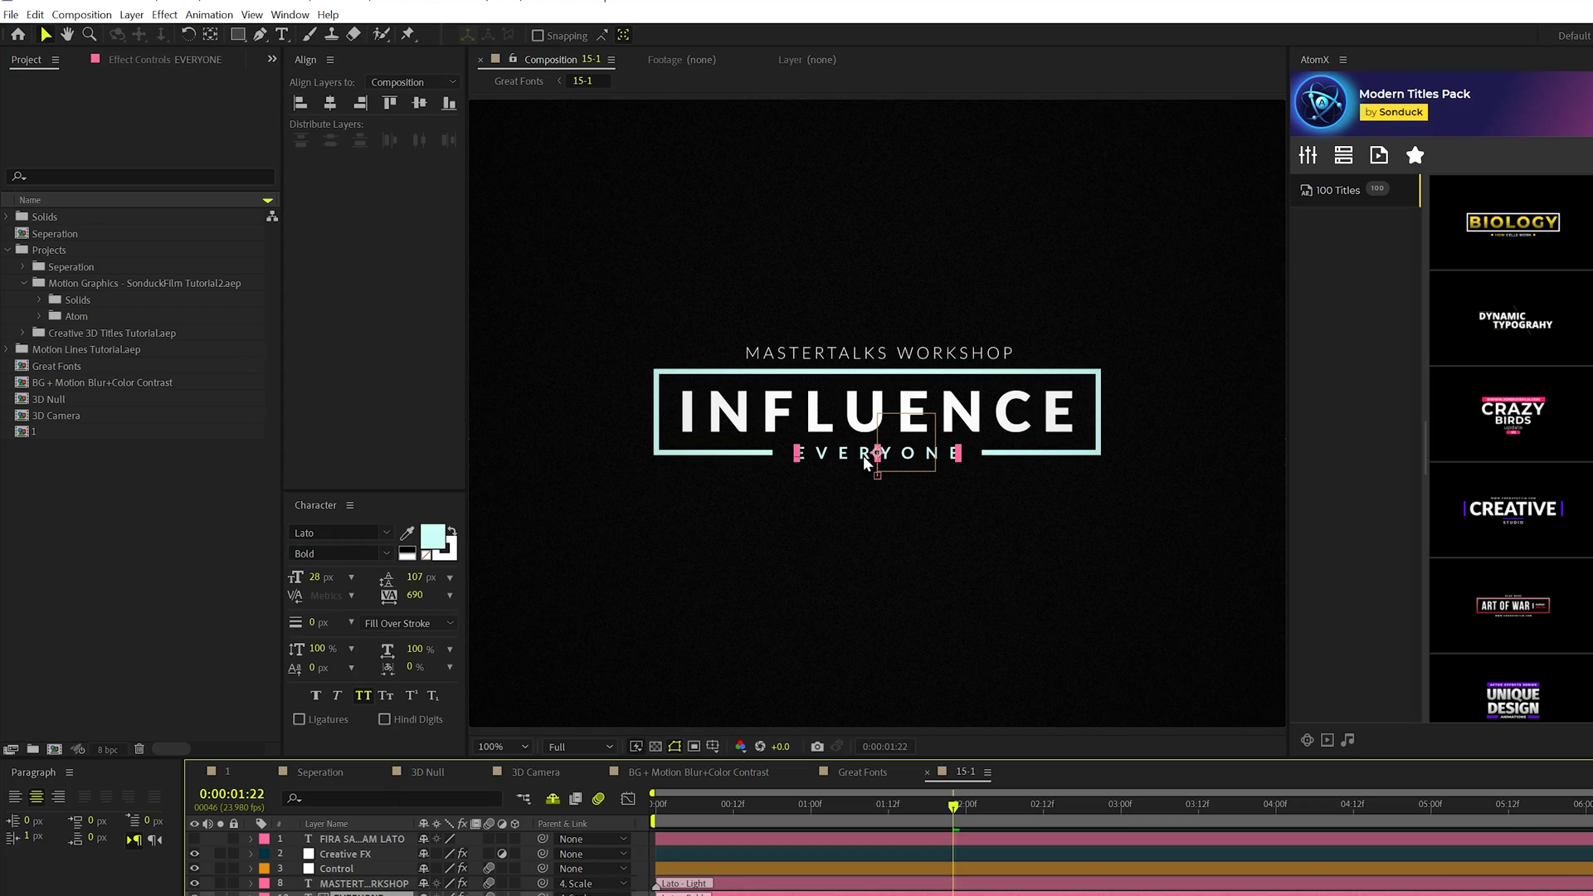
{"action": "left_click", "coordinate": [877, 430]}
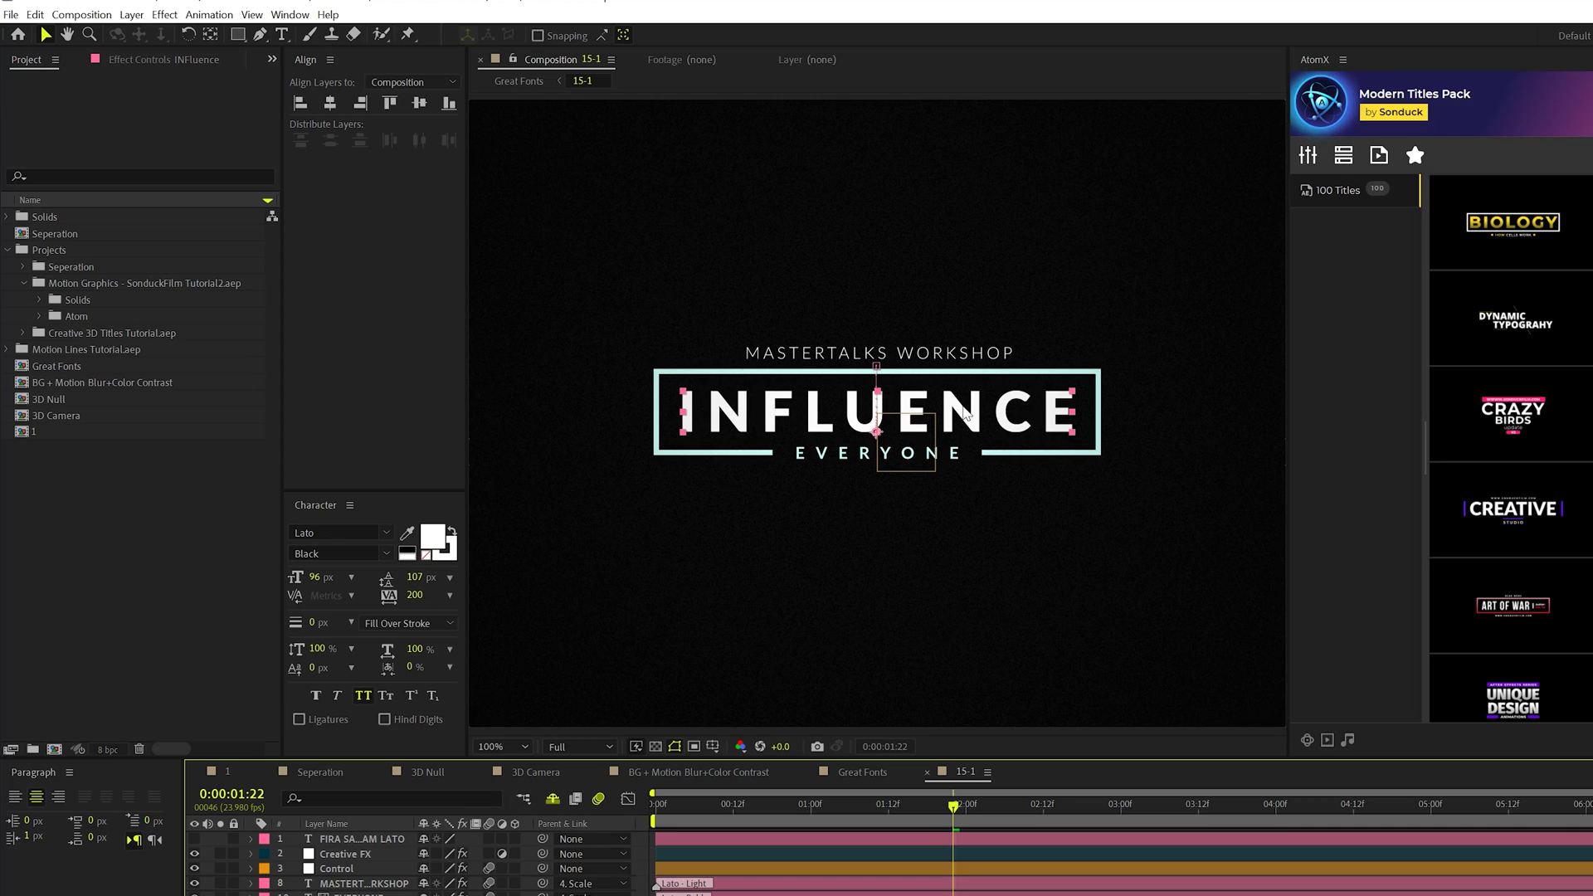
{"action": "left_click", "coordinate": [784, 477]}
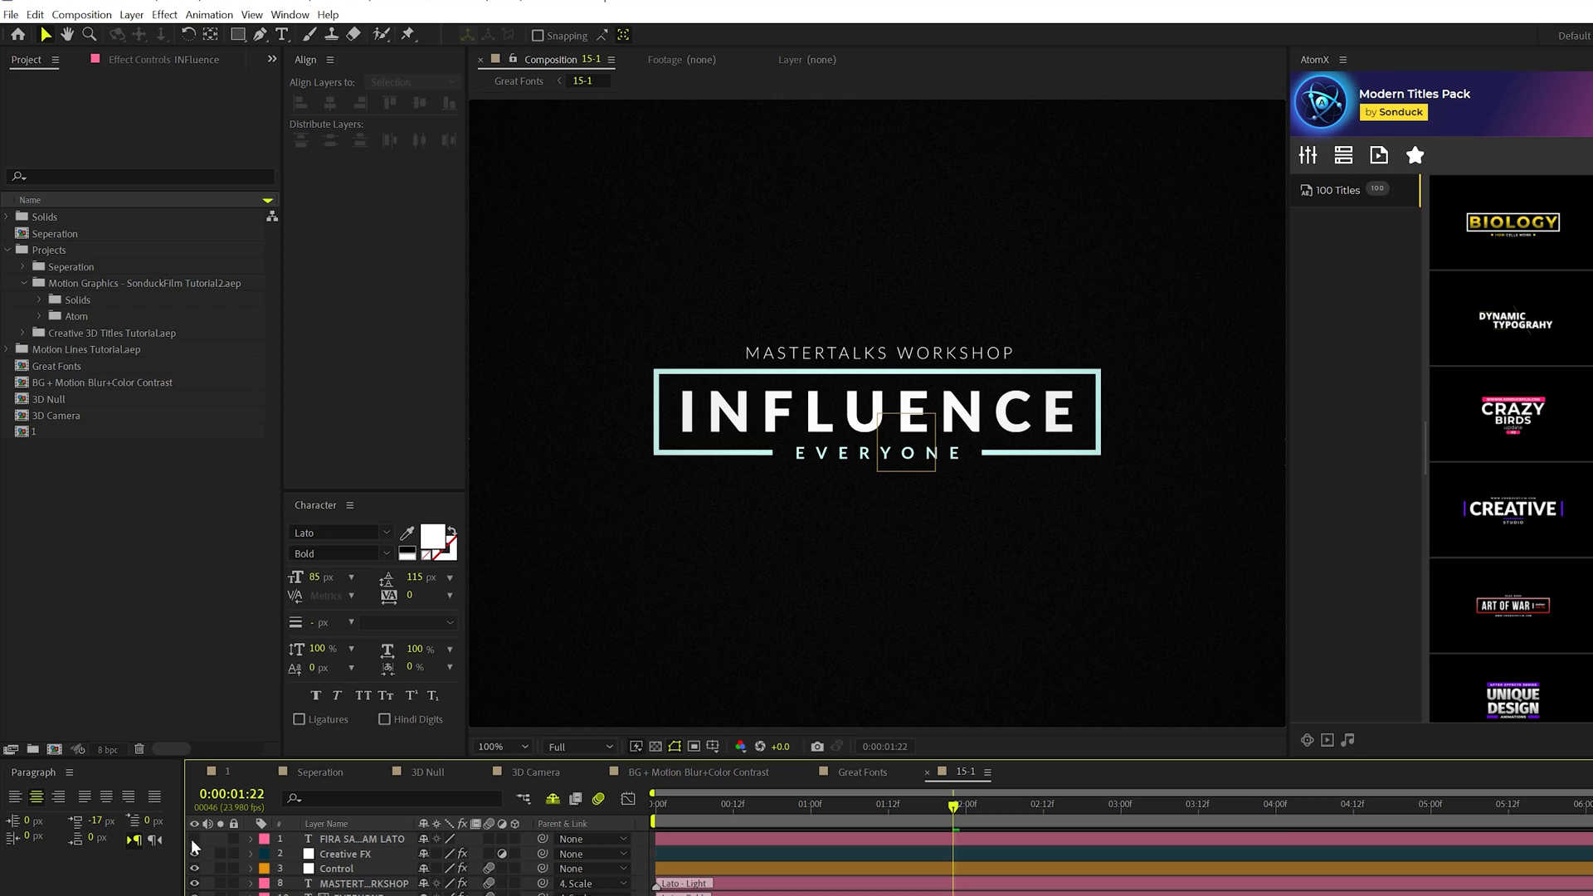
{"action": "left_click", "coordinate": [862, 772]}
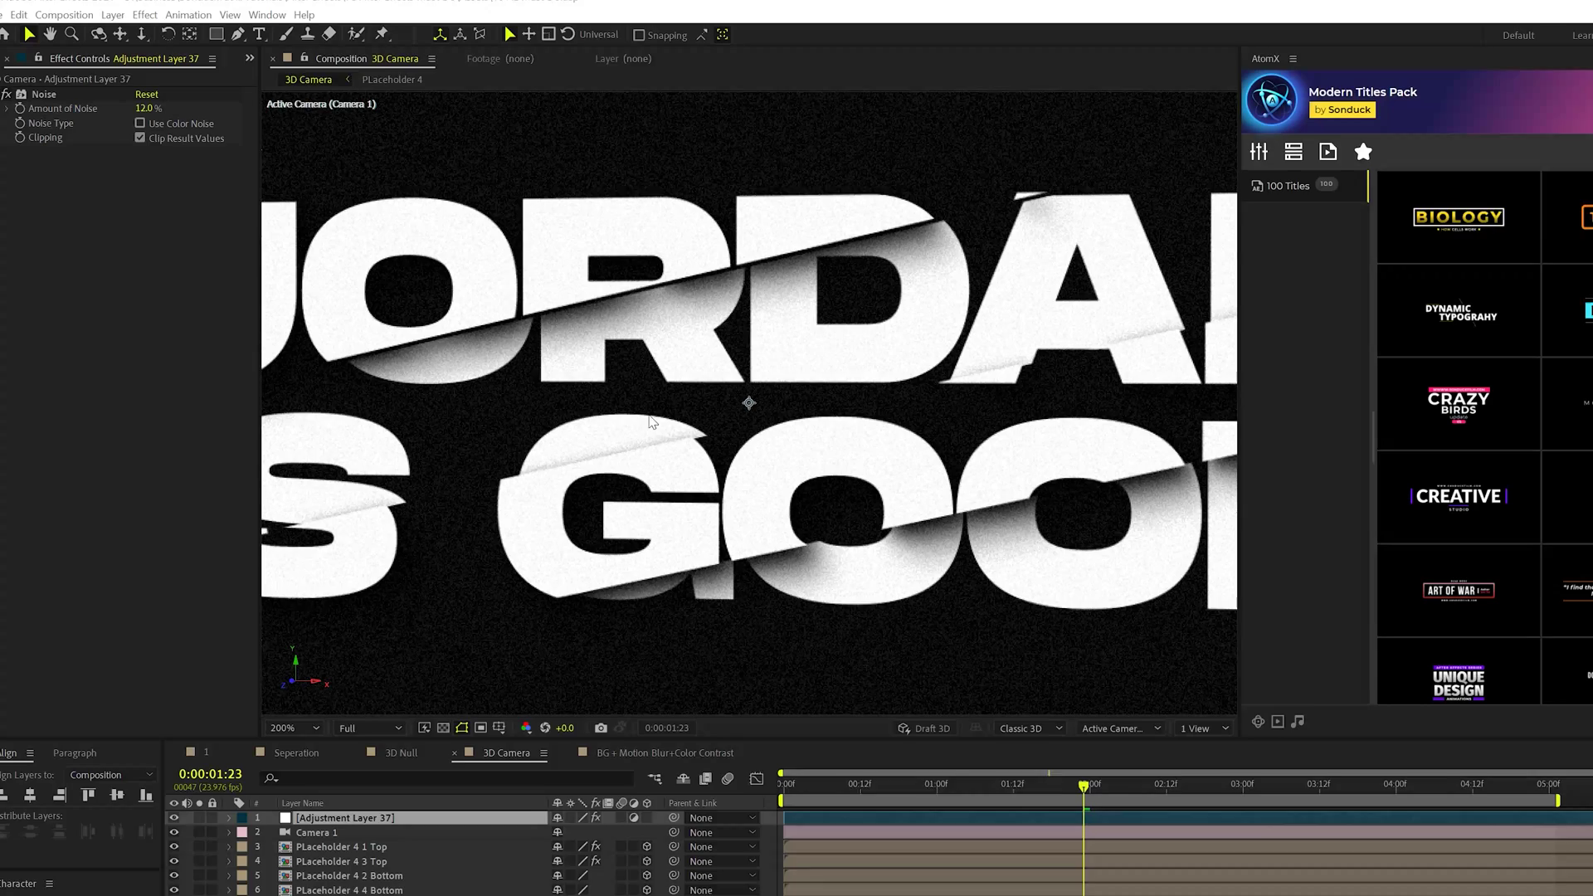
- Turn off the grain on JORDAN IS GOOD via Noise on Adjustment Layer 37, viewing at 200%
{"action": "key", "text": "period"}
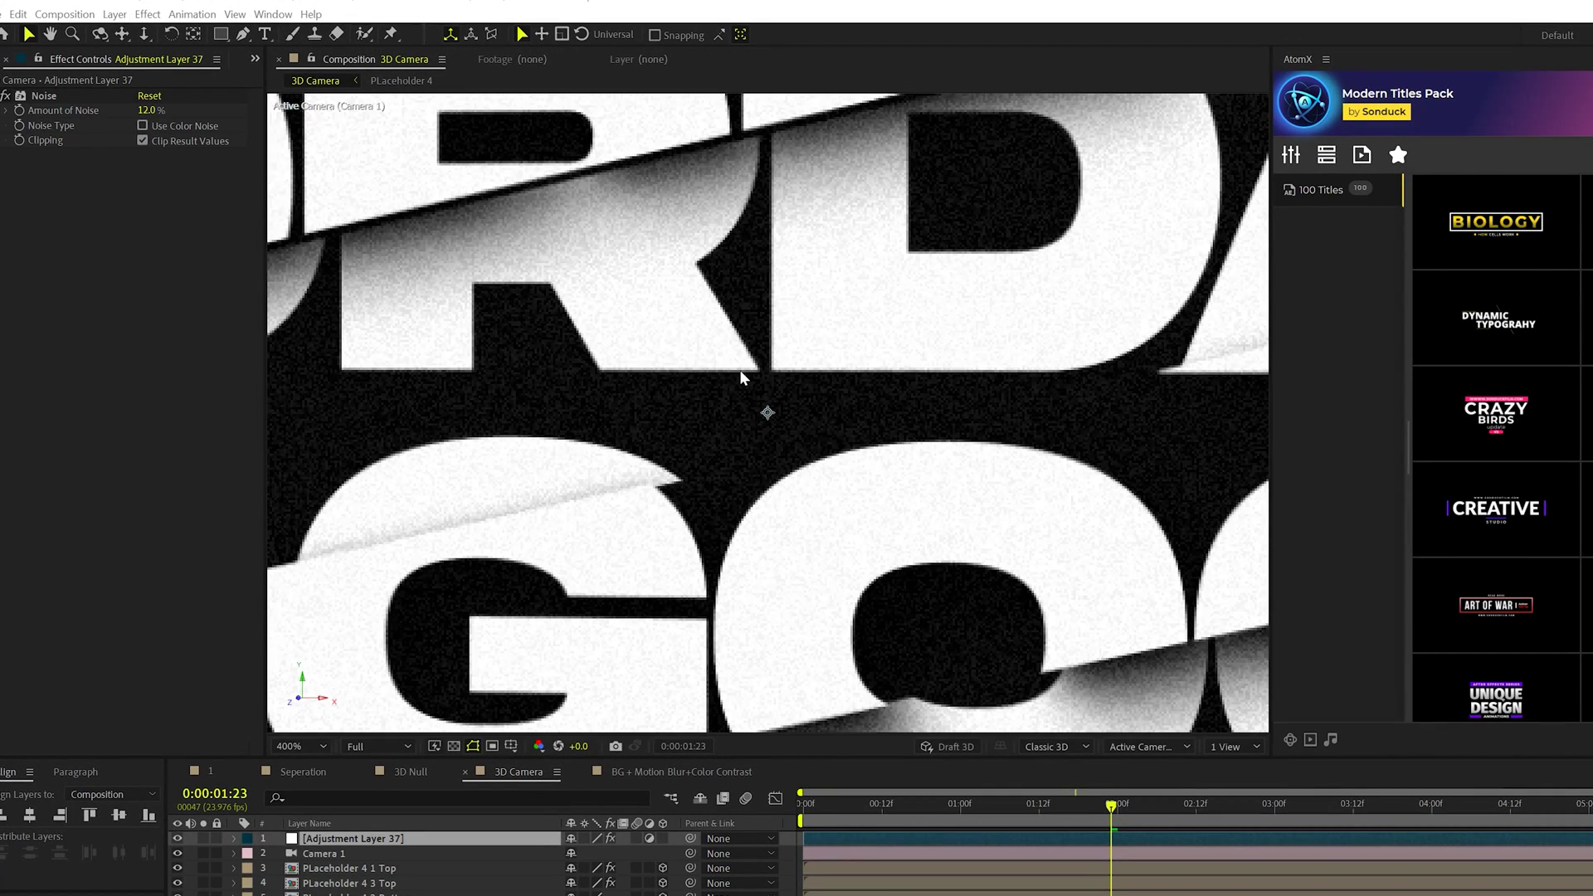
{"action": "key", "text": "comma"}
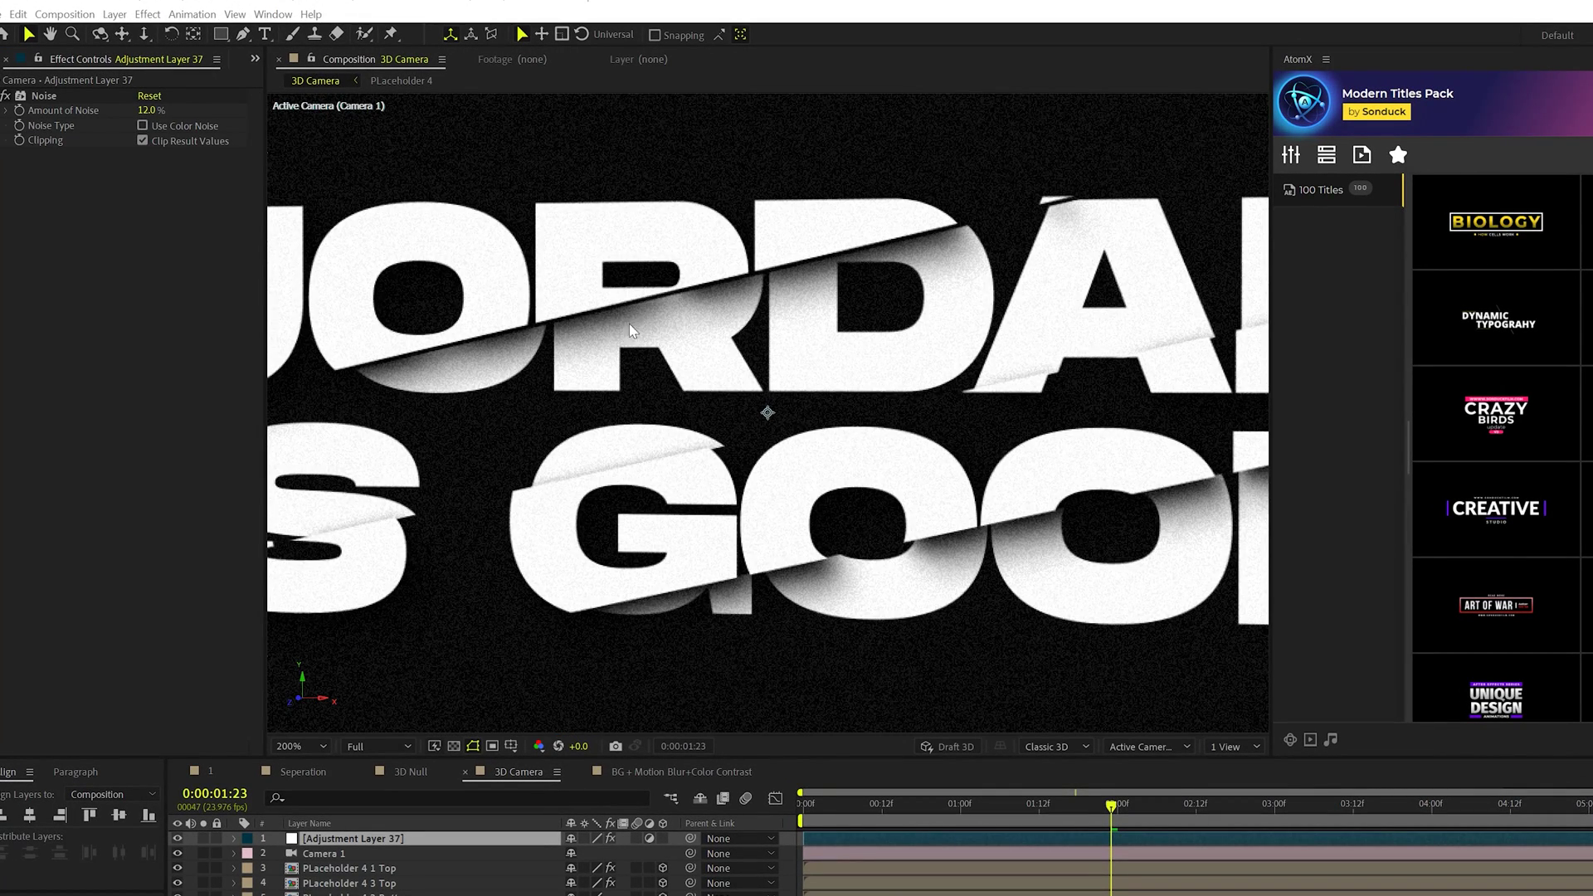
{"action": "key", "text": "period"}
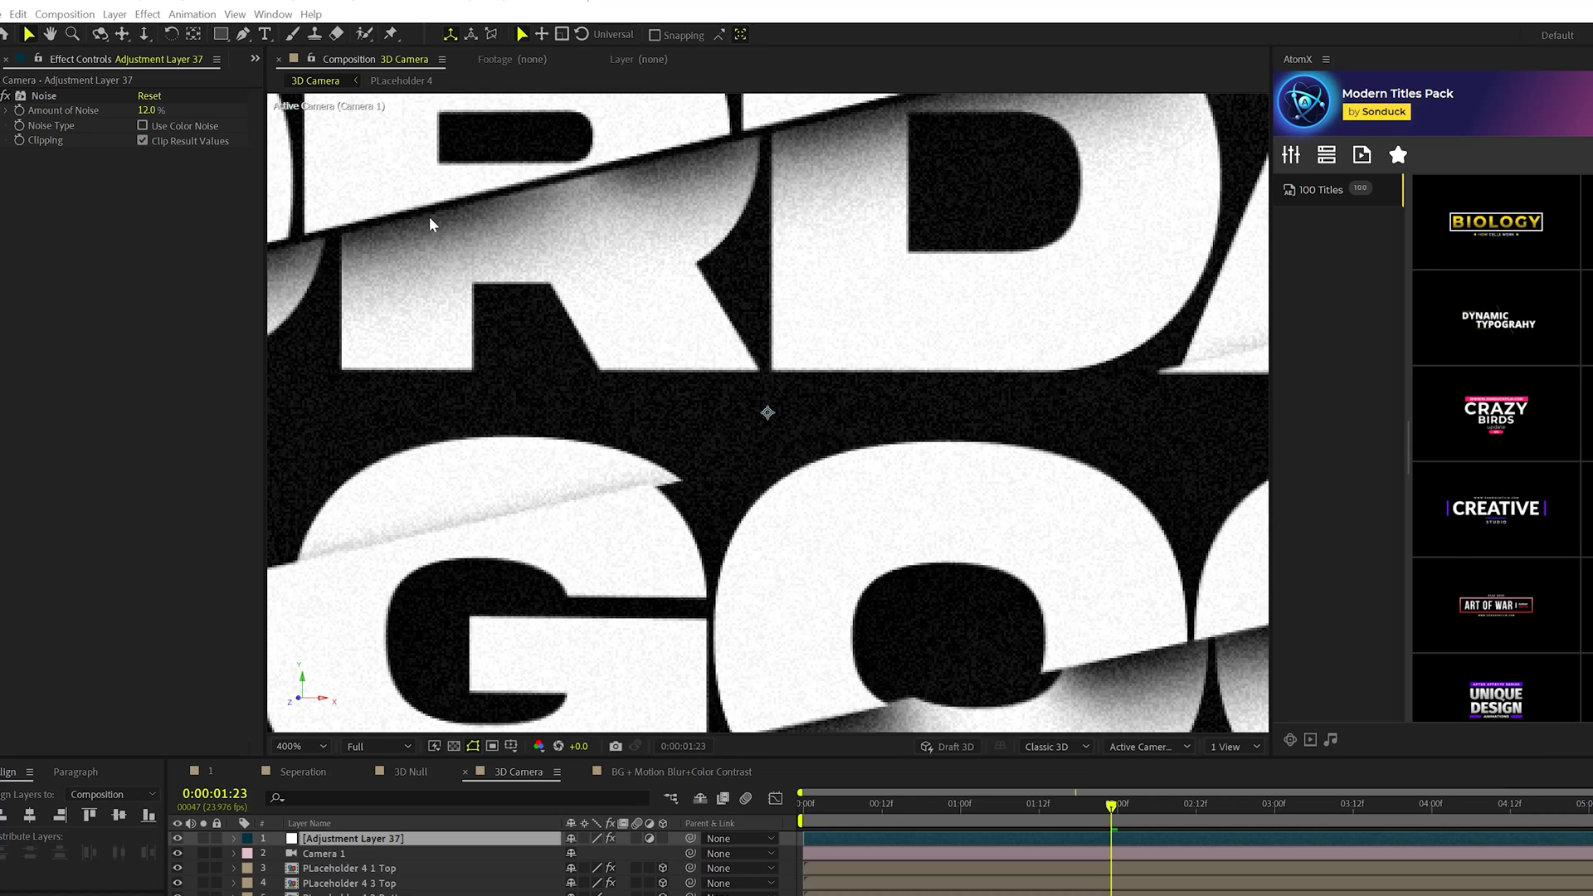
{"action": "left_click", "coordinate": [359, 840]}
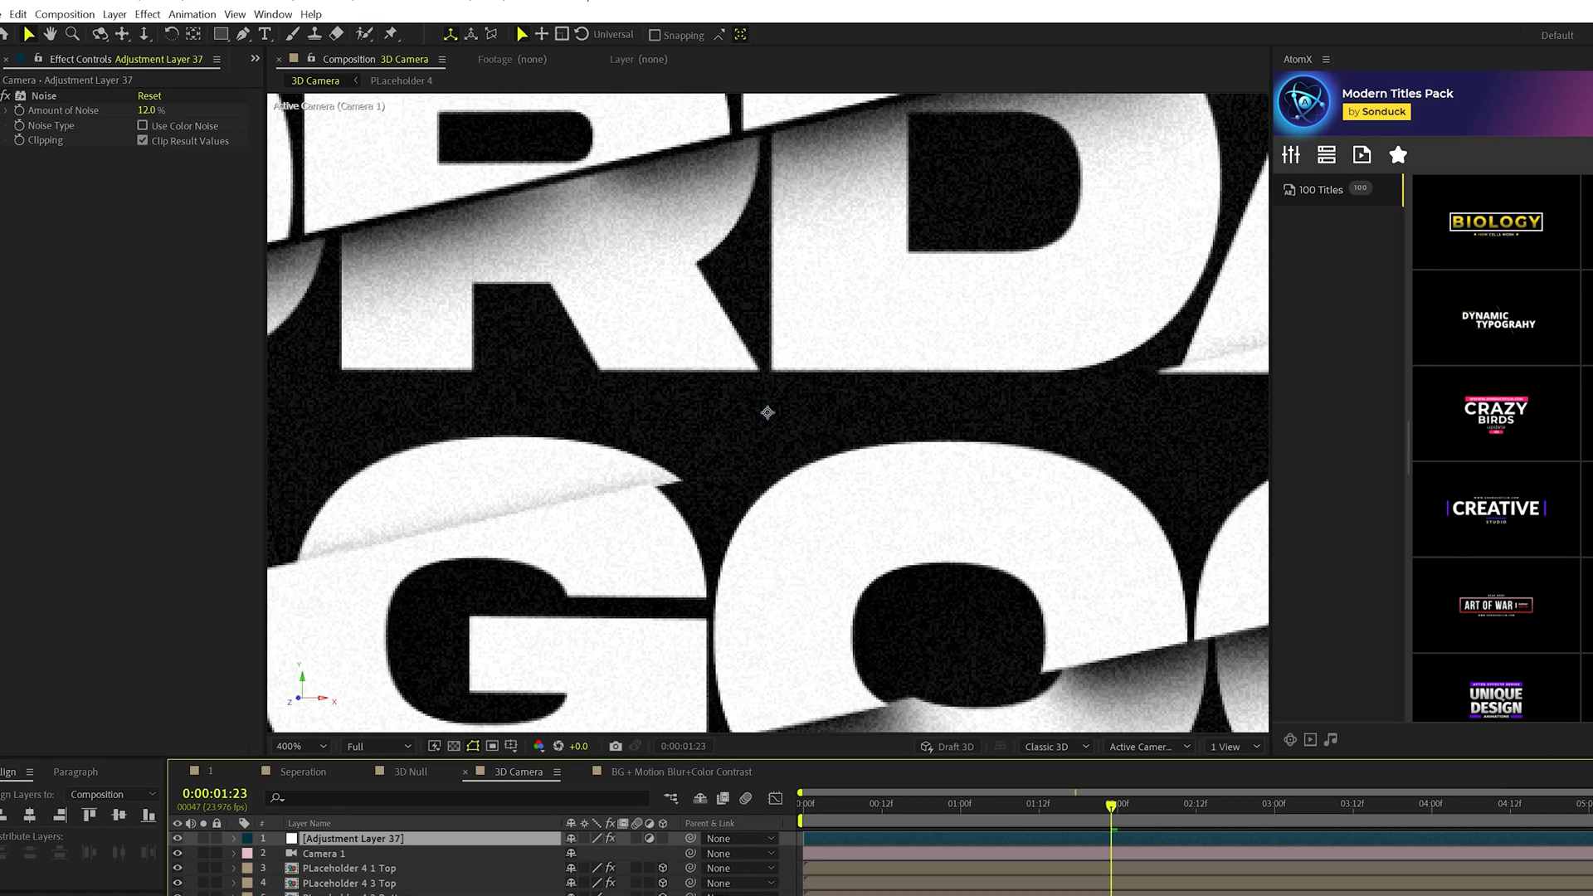
{"action": "left_click", "coordinate": [192, 14]}
{"action": "mouse_move", "coordinate": [147, 15]}
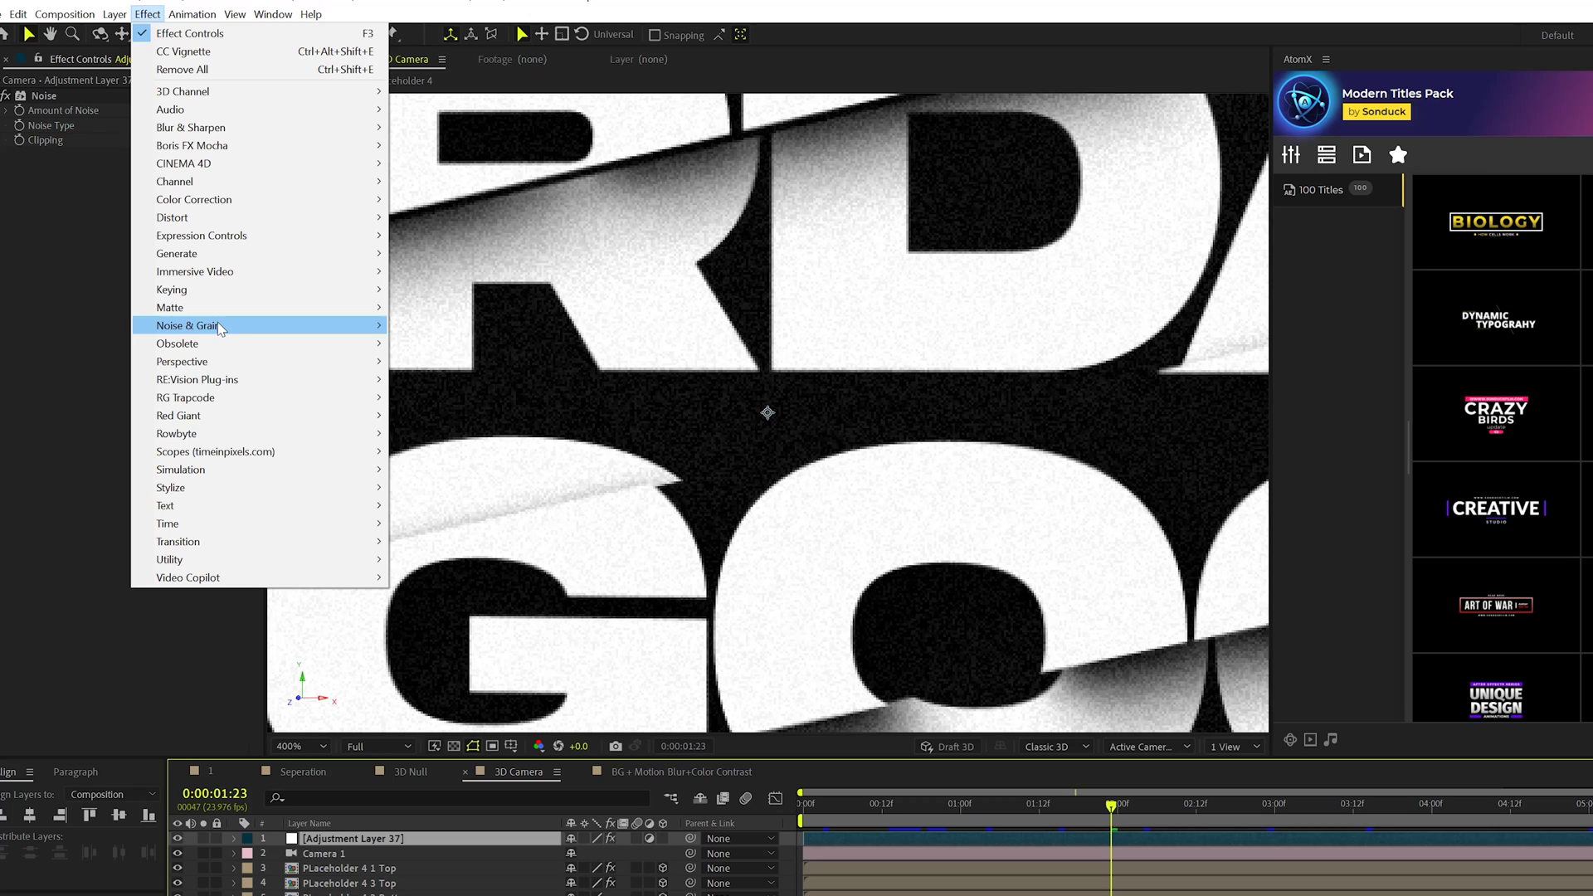
{"action": "mouse_move", "coordinate": [332, 326]}
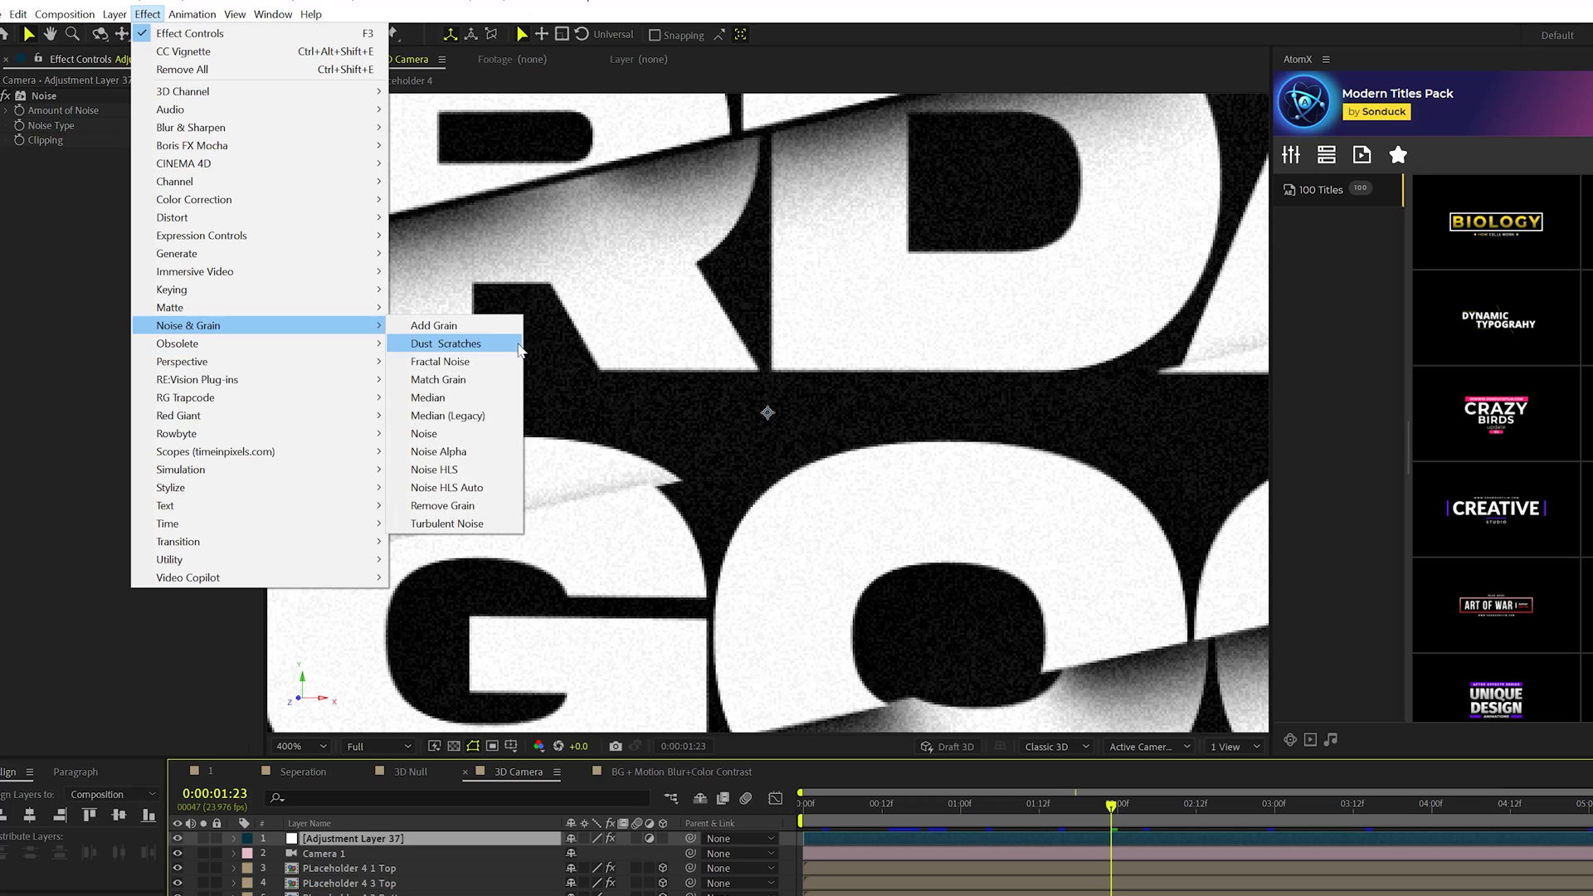
{"action": "left_click", "coordinate": [439, 437]}
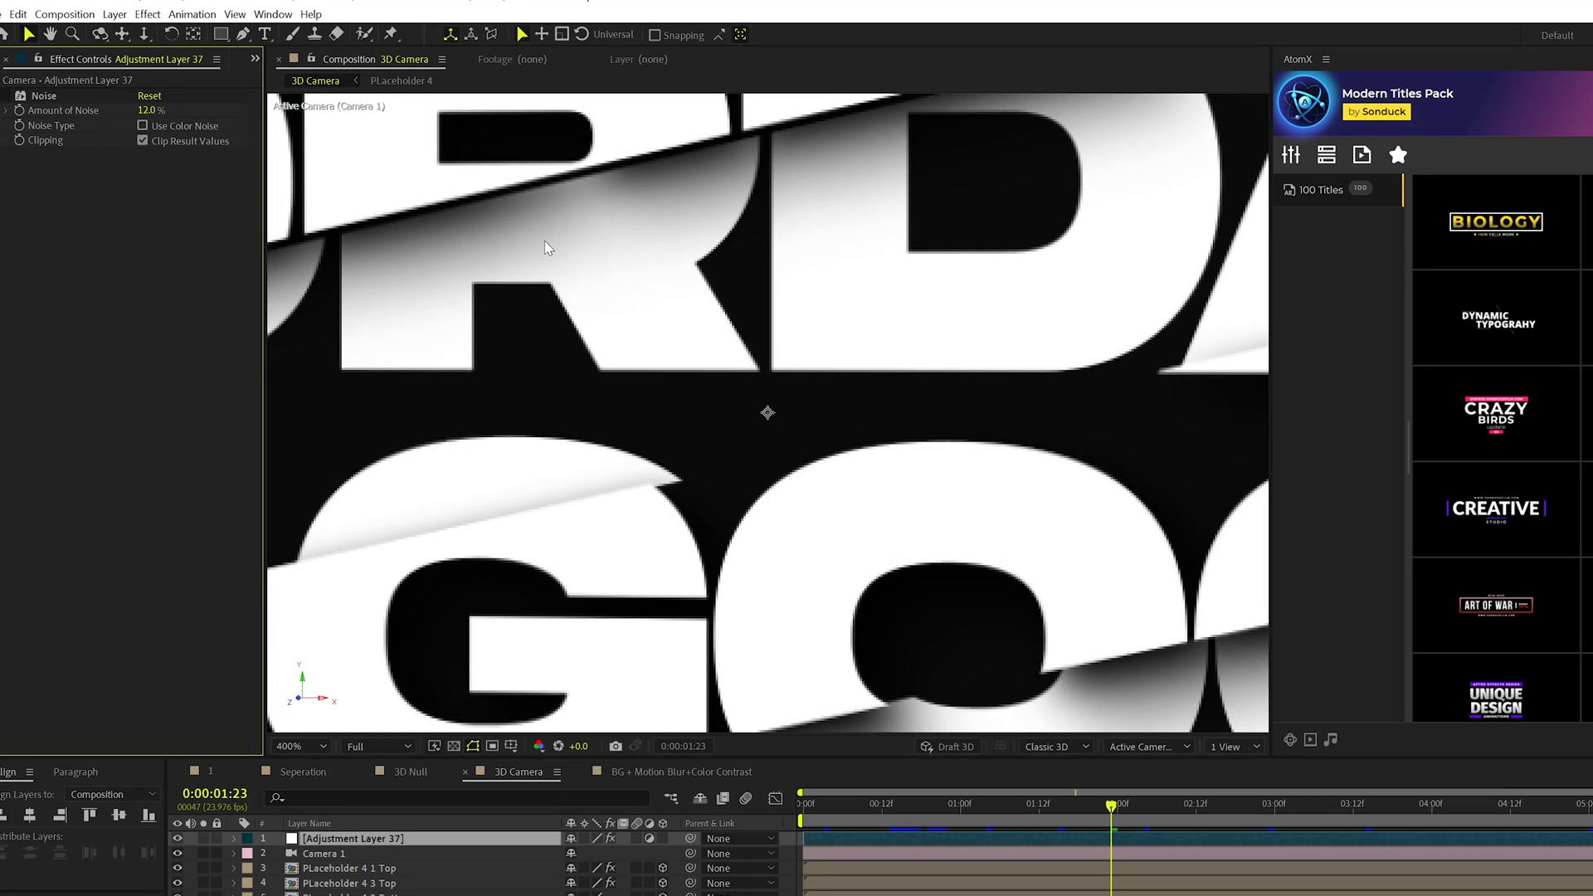
{"action": "key", "text": "slash"}
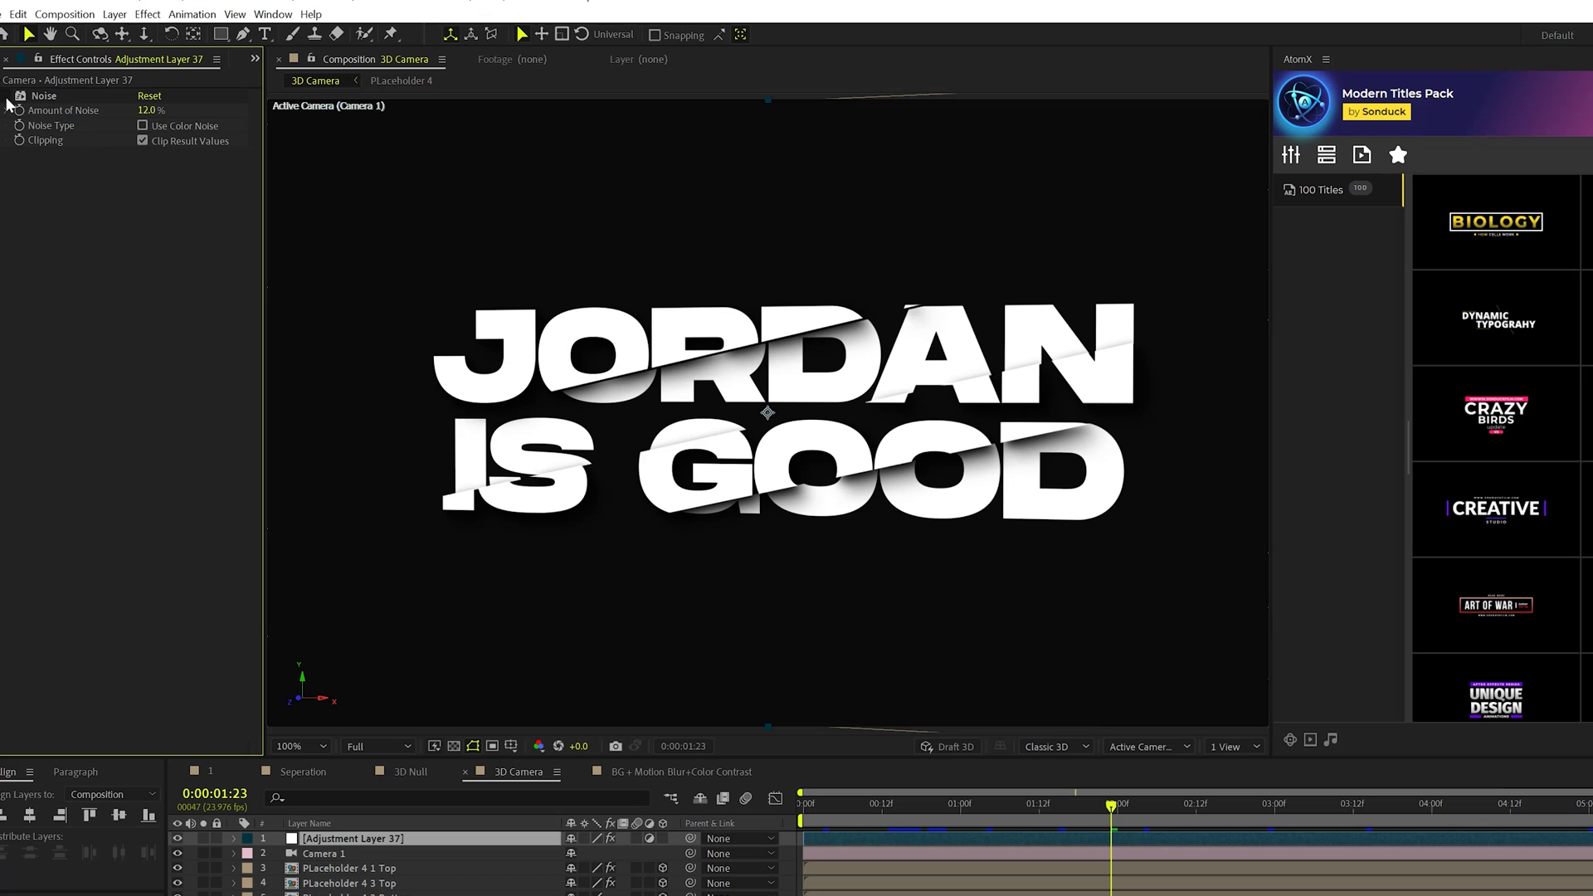
{"action": "key", "text": "period"}
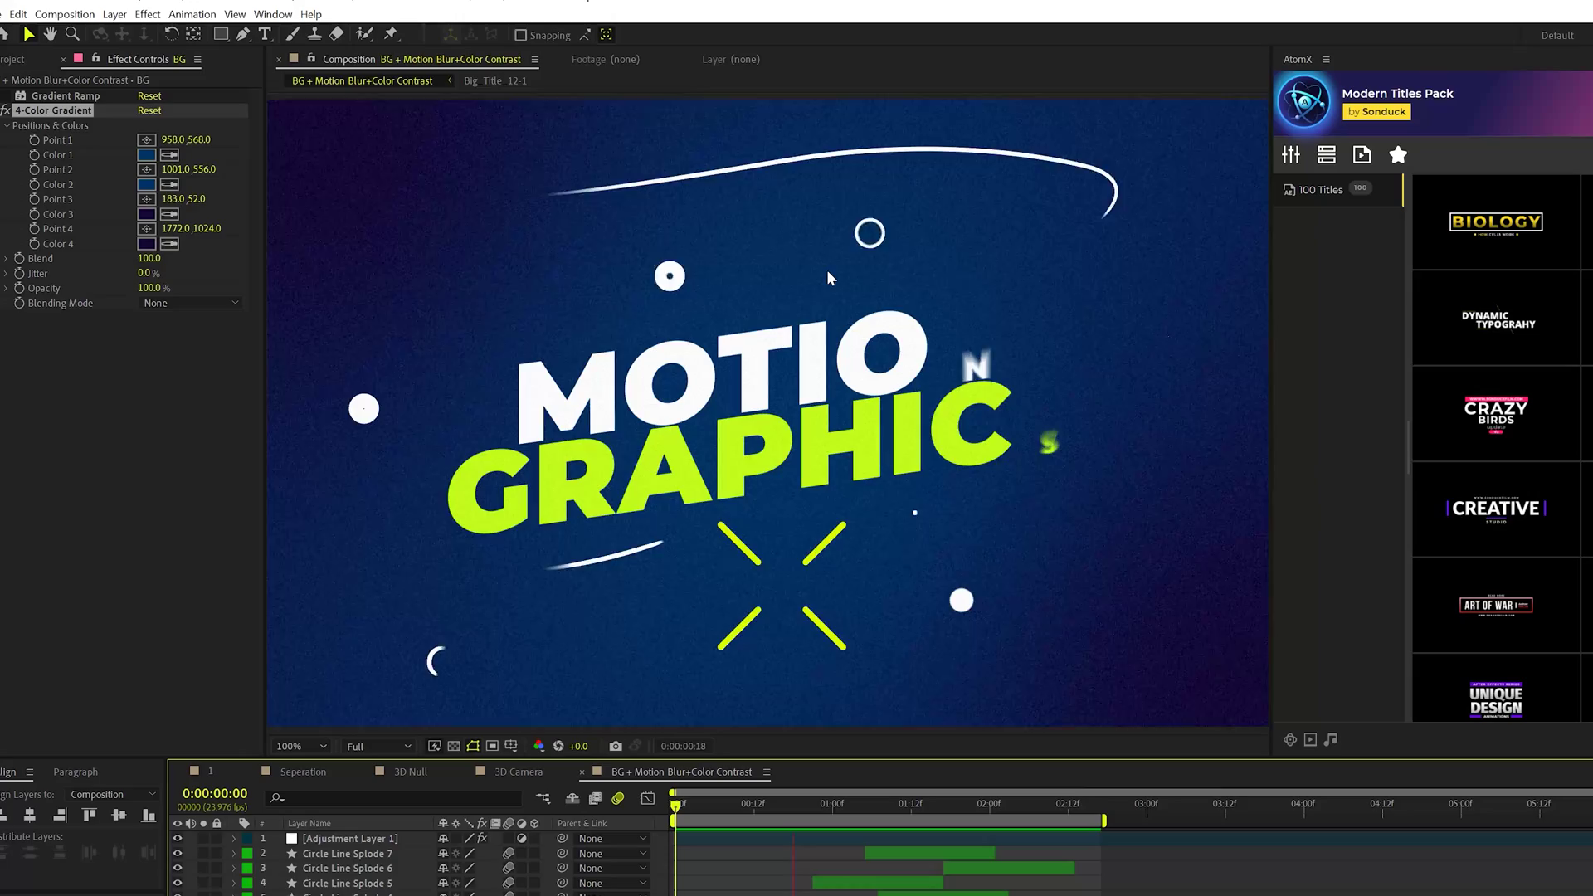
- Select Adjustment Layer 1 to show its Noise effect in Effect Controls
{"action": "scroll", "coordinate": [775, 254], "scroll_direction": "up", "scroll_amount": 1}
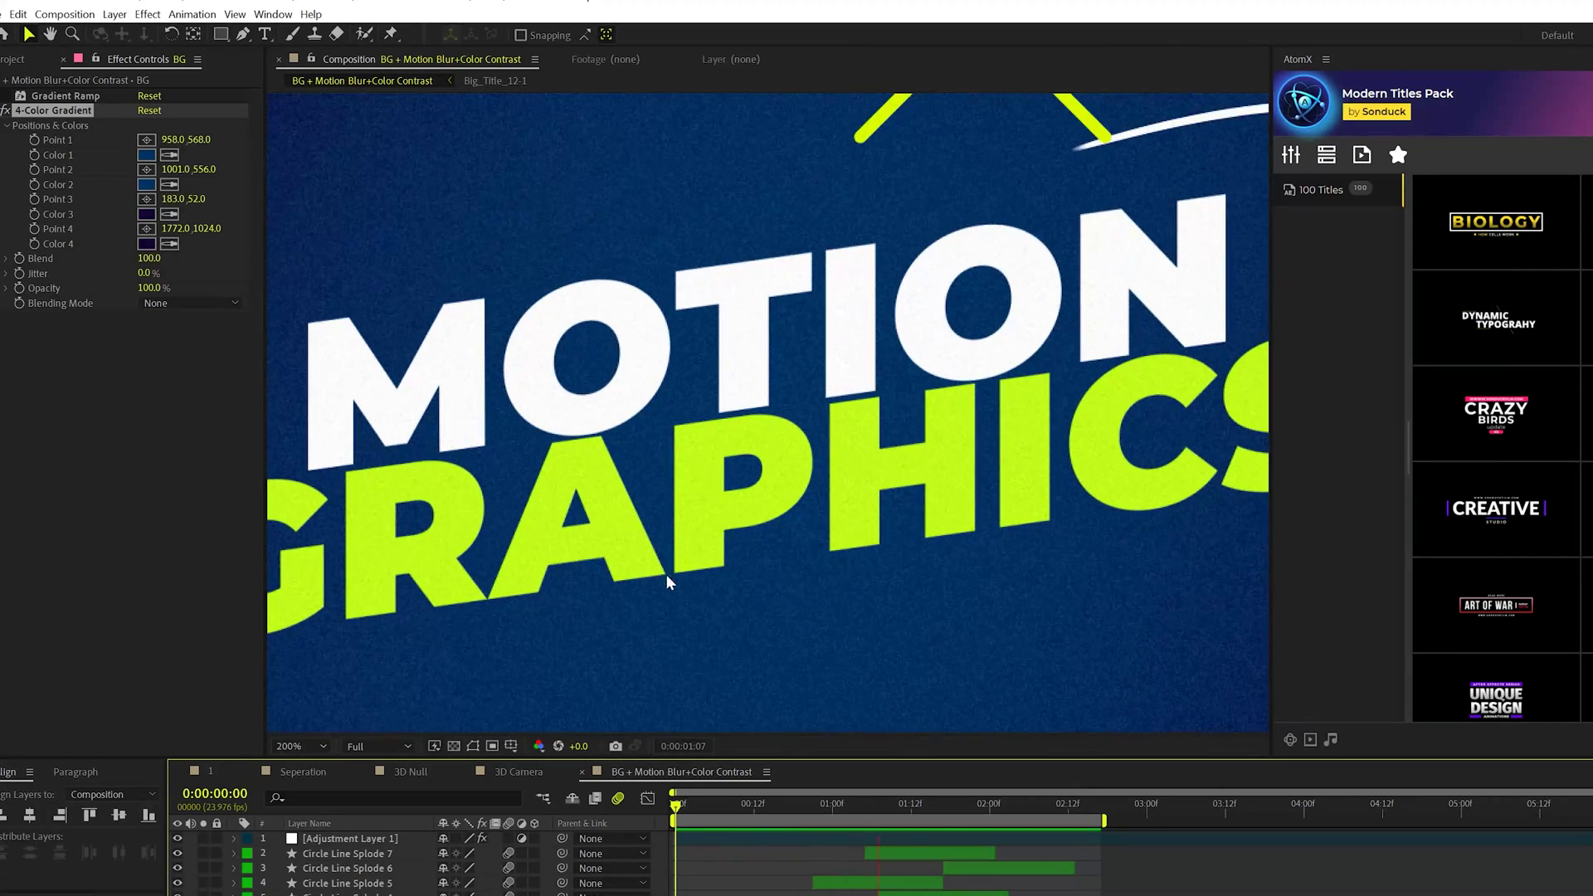
{"action": "scroll", "coordinate": [666, 574], "scroll_direction": "down", "scroll_amount": 1}
{"action": "left_click", "coordinate": [307, 839]}
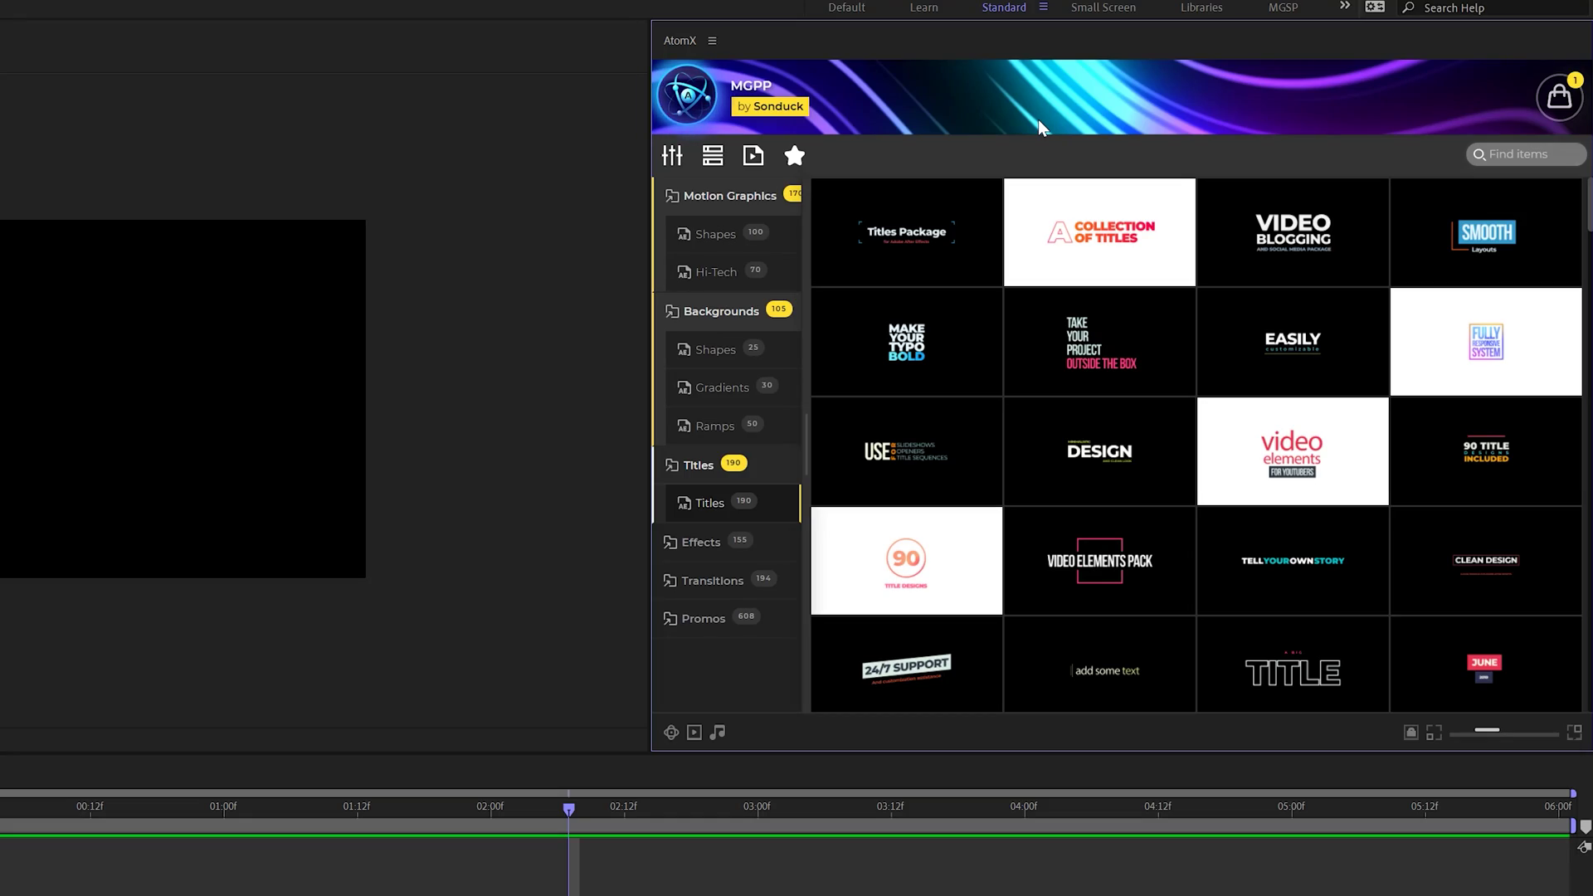
- Switch the AtomX package to Pulse and then back to MGPP
{"action": "mouse_move", "coordinate": [944, 274]}
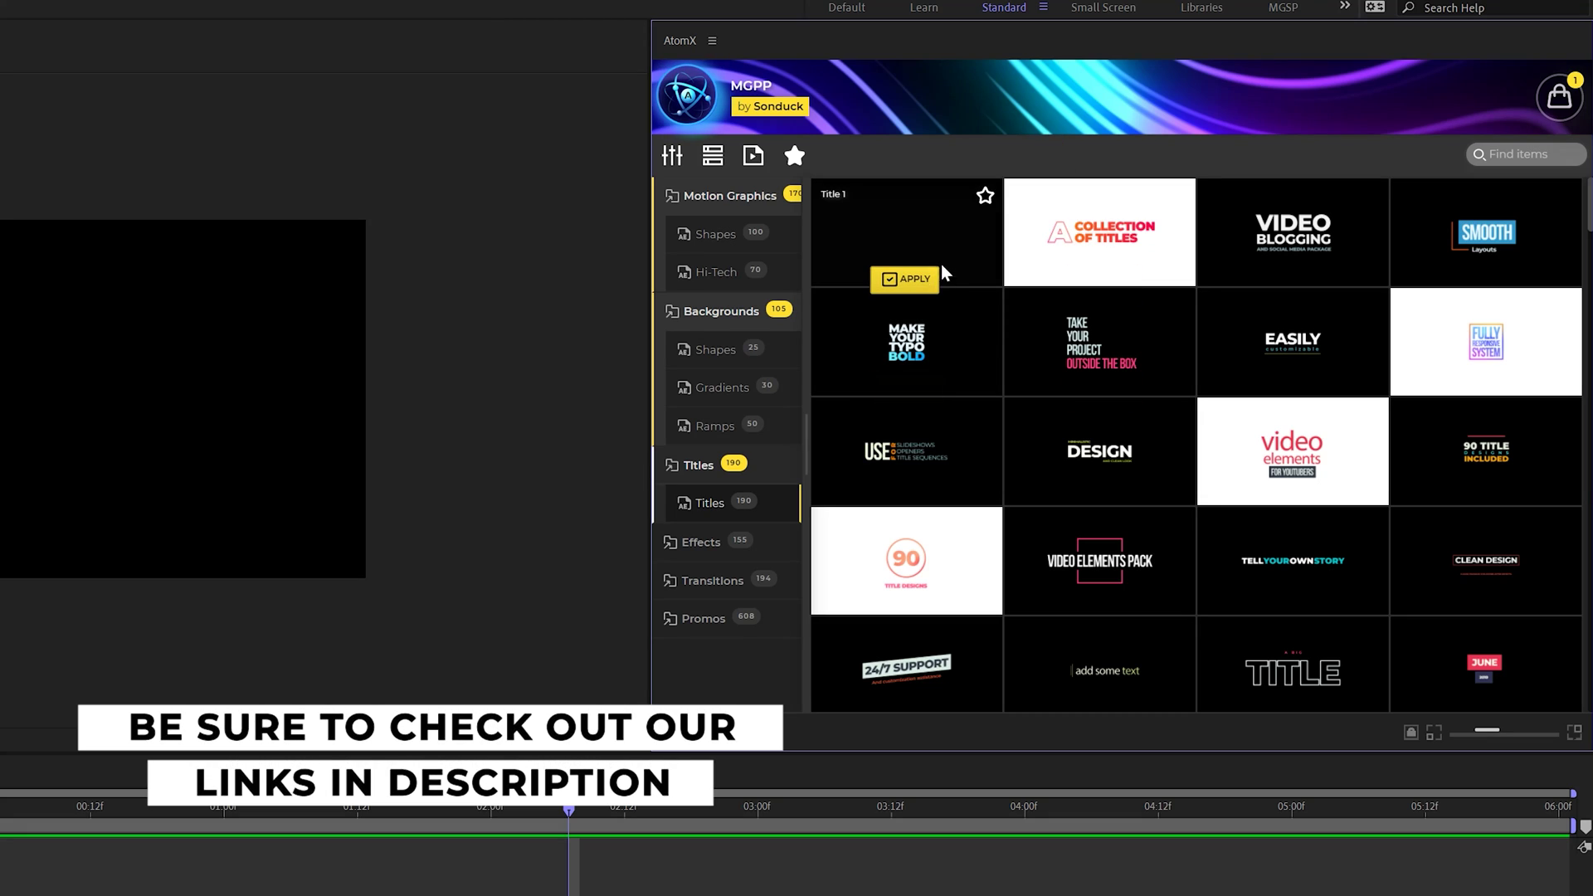
{"action": "mouse_move", "coordinate": [906, 347]}
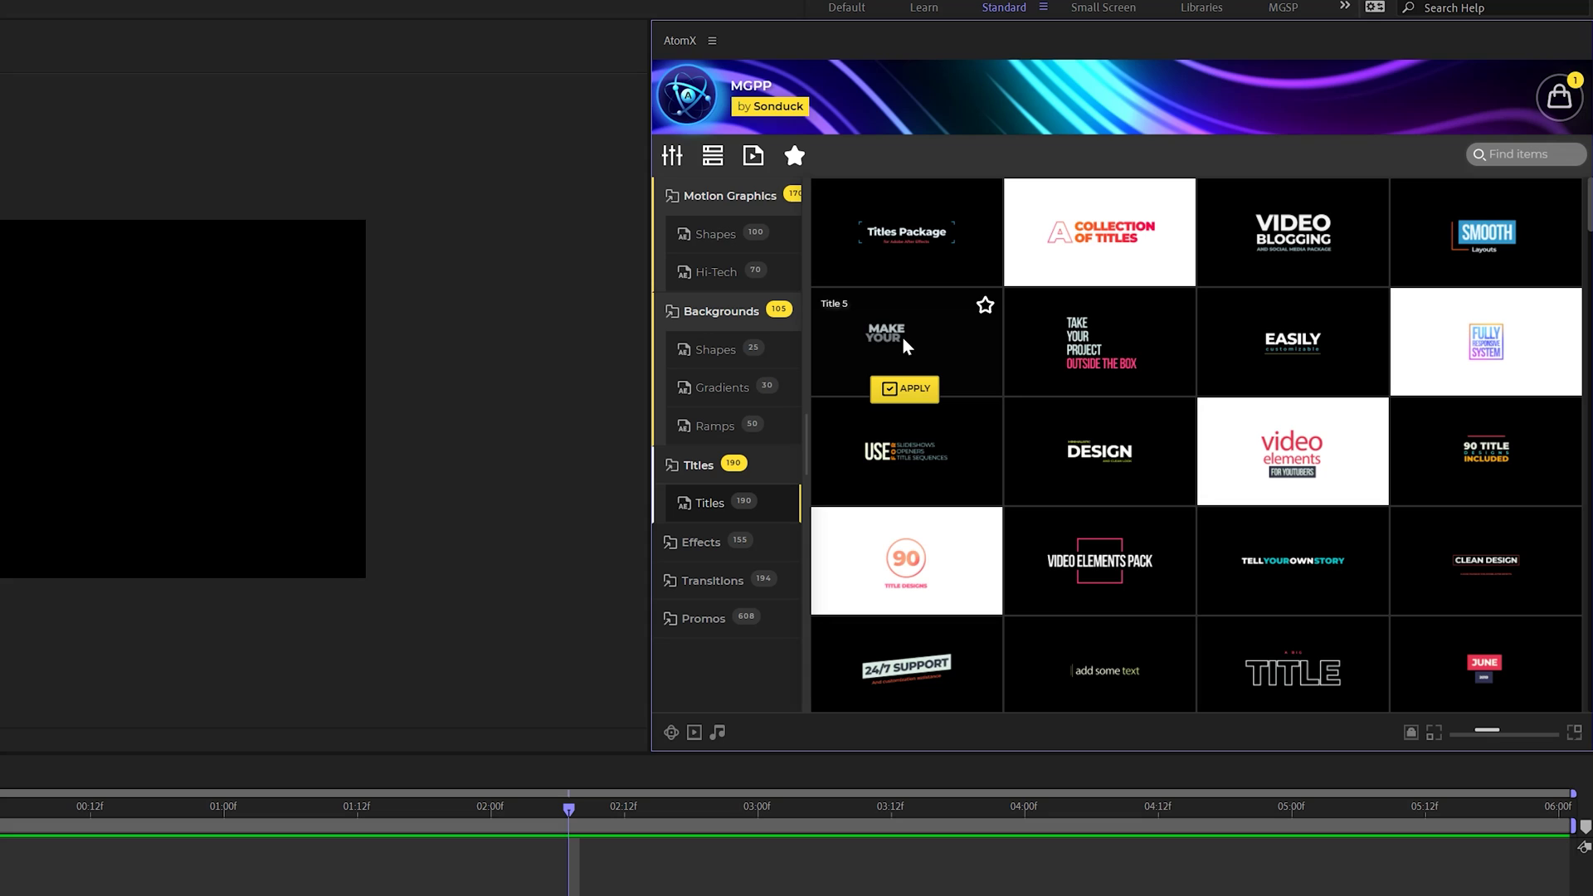
{"action": "left_click", "coordinate": [718, 97]}
{"action": "left_click", "coordinate": [1241, 462]}
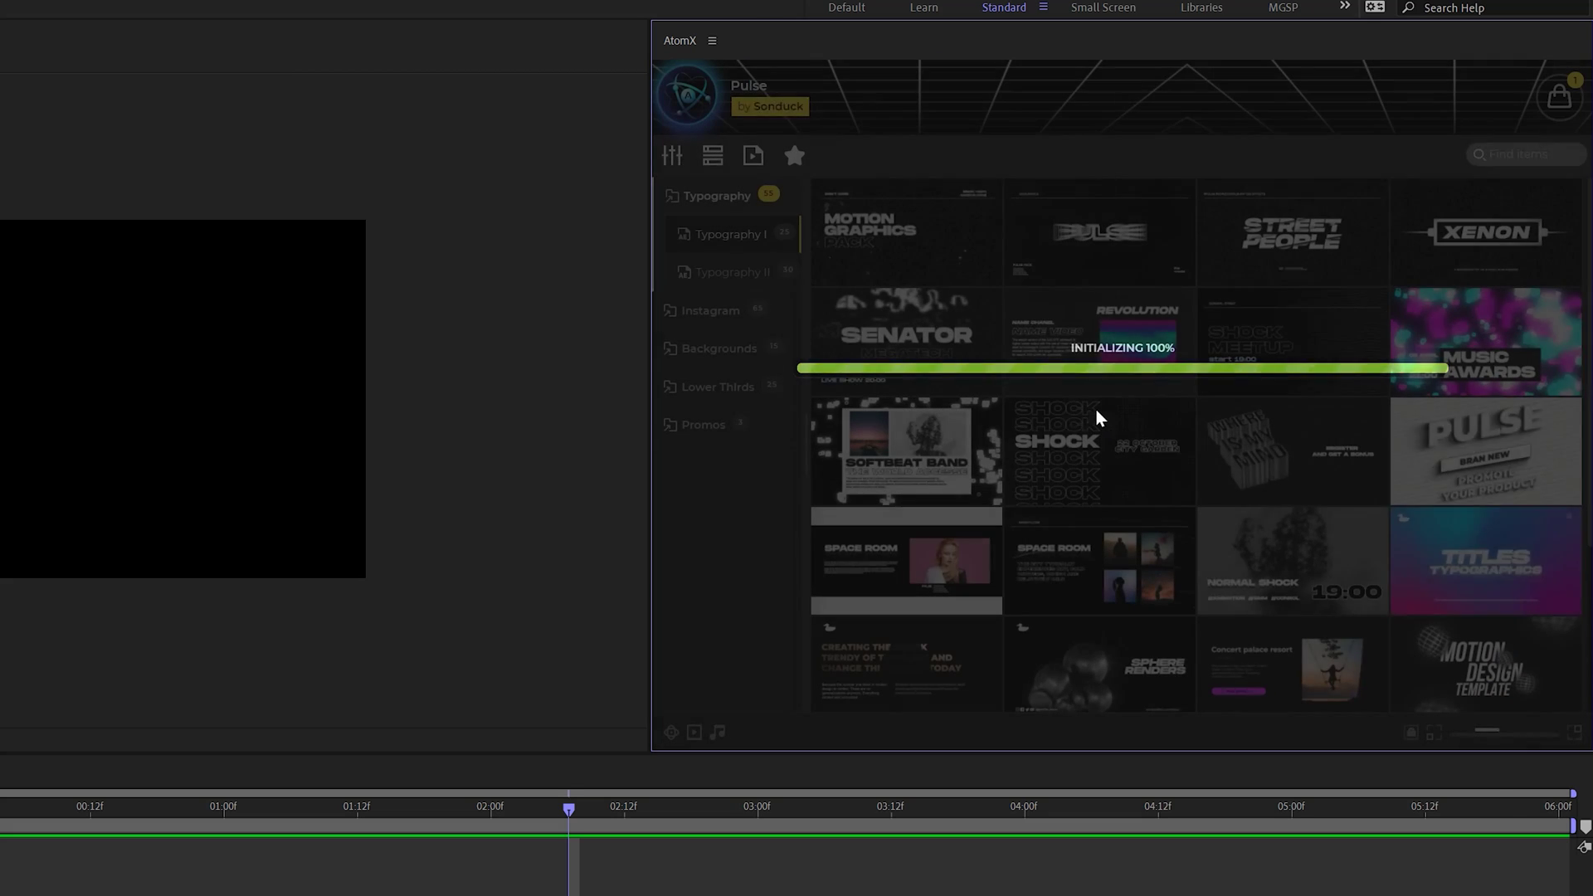
{"action": "left_click", "coordinate": [689, 97]}
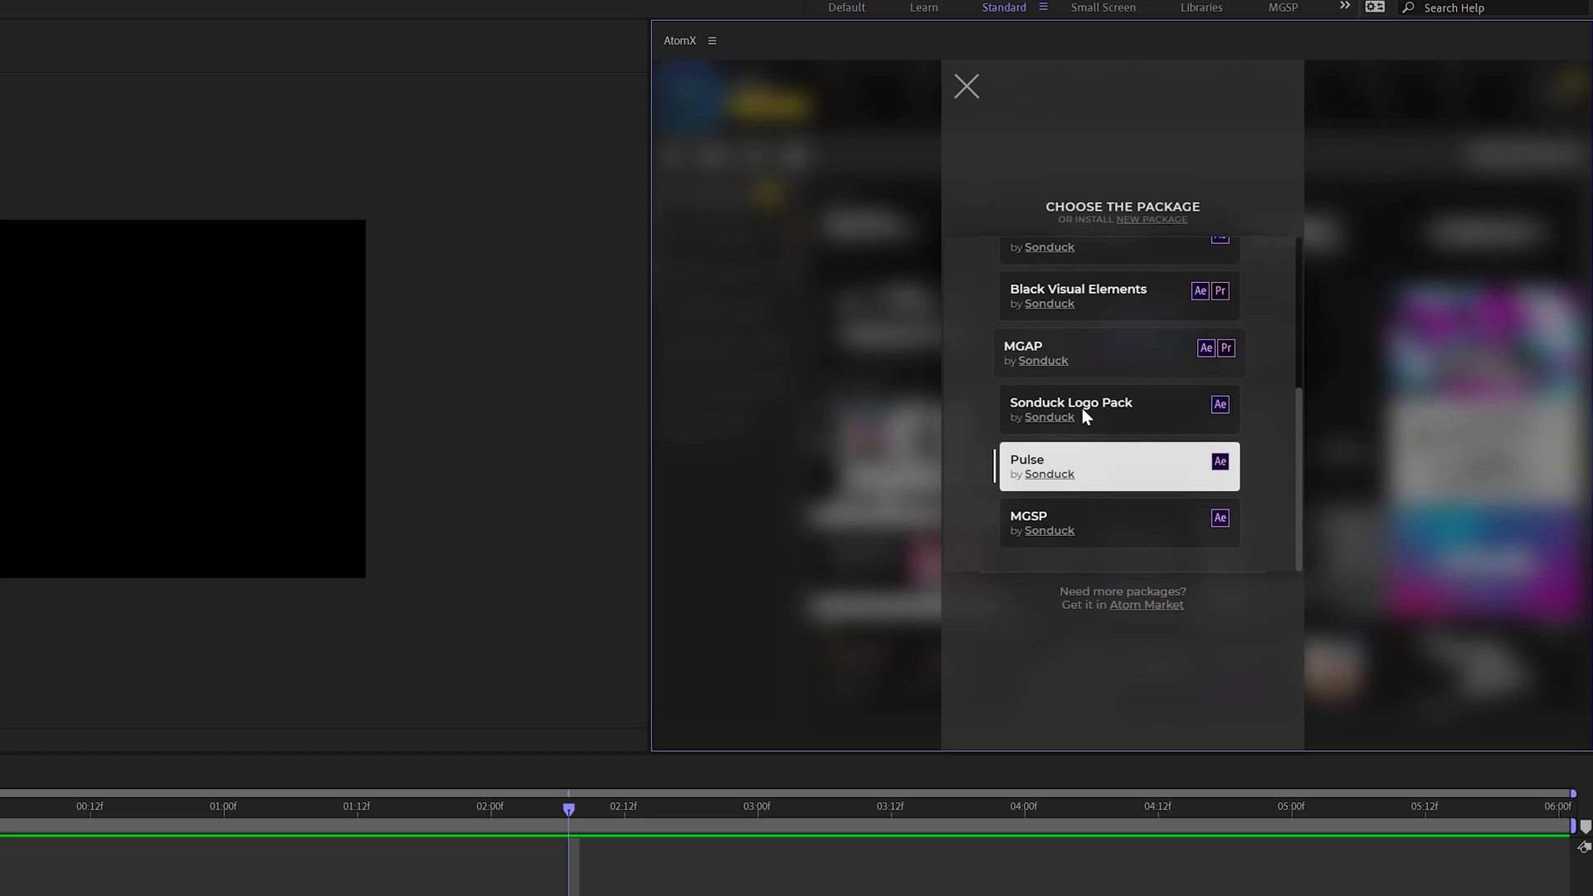
{"action": "scroll", "coordinate": [1087, 406], "scroll_direction": "up", "scroll_amount": 3}
{"action": "left_click", "coordinate": [1095, 437]}
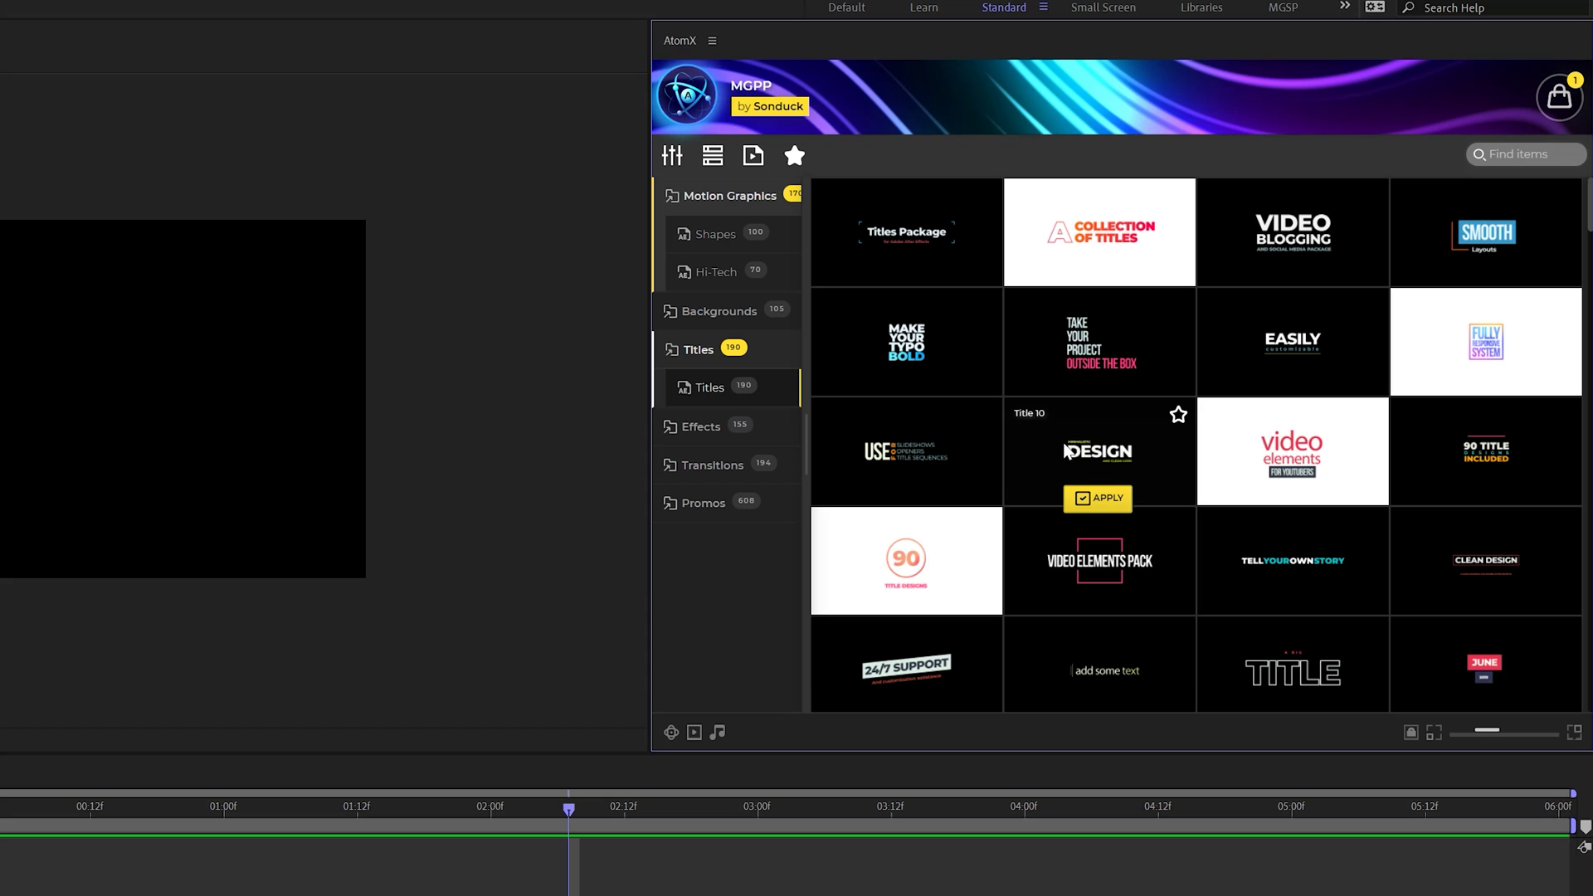
- Apply the SWEET! Title 92 template from the MGPP Titles list
{"action": "scroll", "coordinate": [1065, 450], "scroll_direction": "down", "scroll_amount": 5}
{"action": "scroll", "coordinate": [1099, 496], "scroll_direction": "down", "scroll_amount": 3}
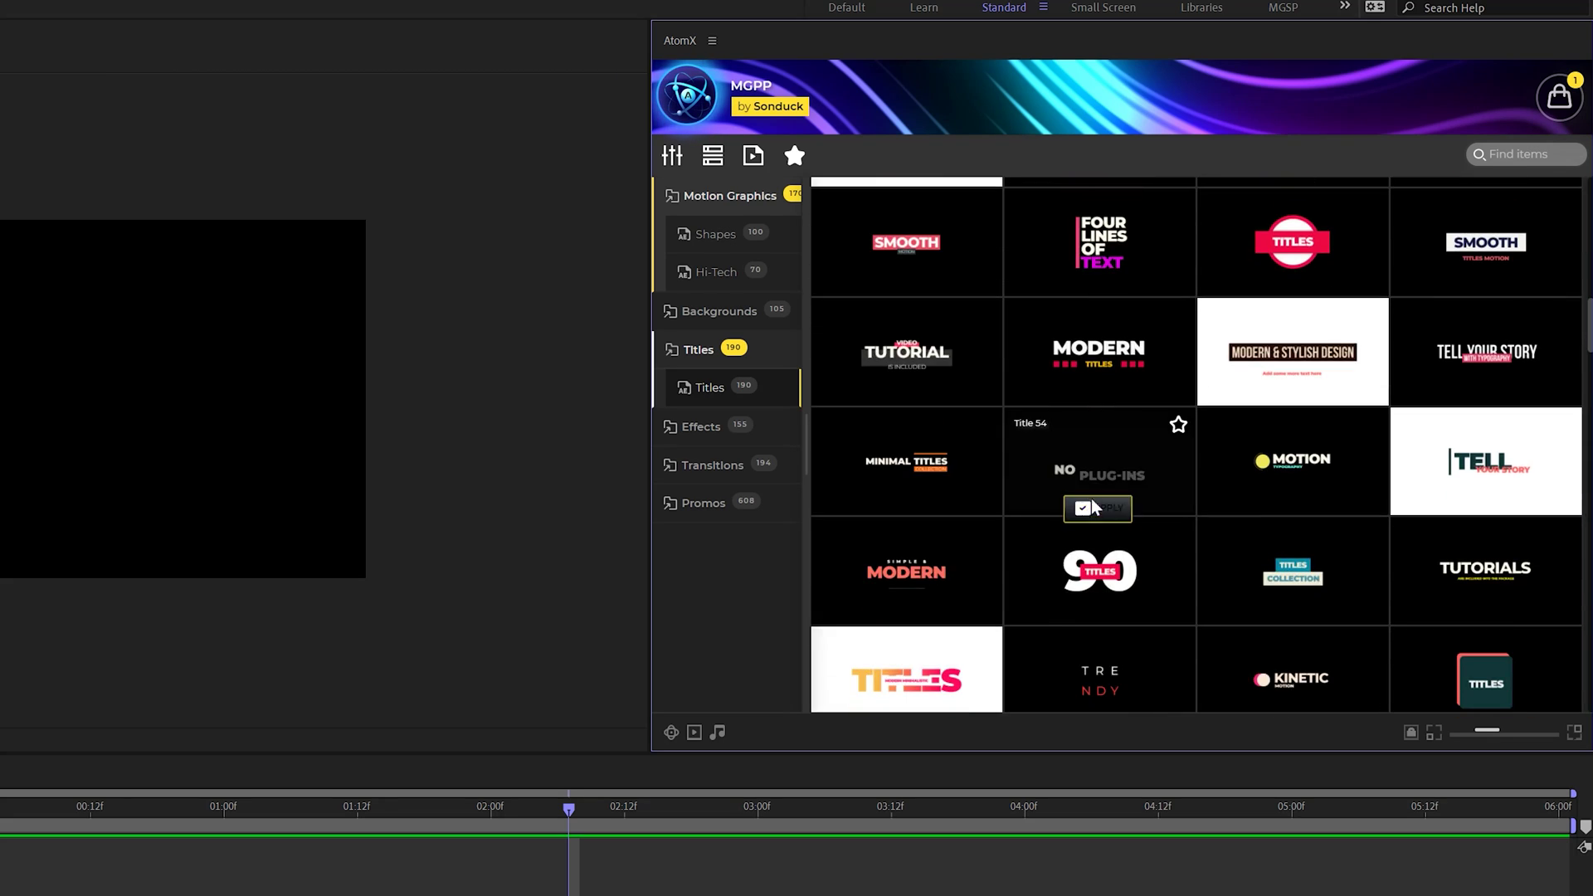
{"action": "scroll", "coordinate": [1100, 475], "scroll_direction": "down", "scroll_amount": 5}
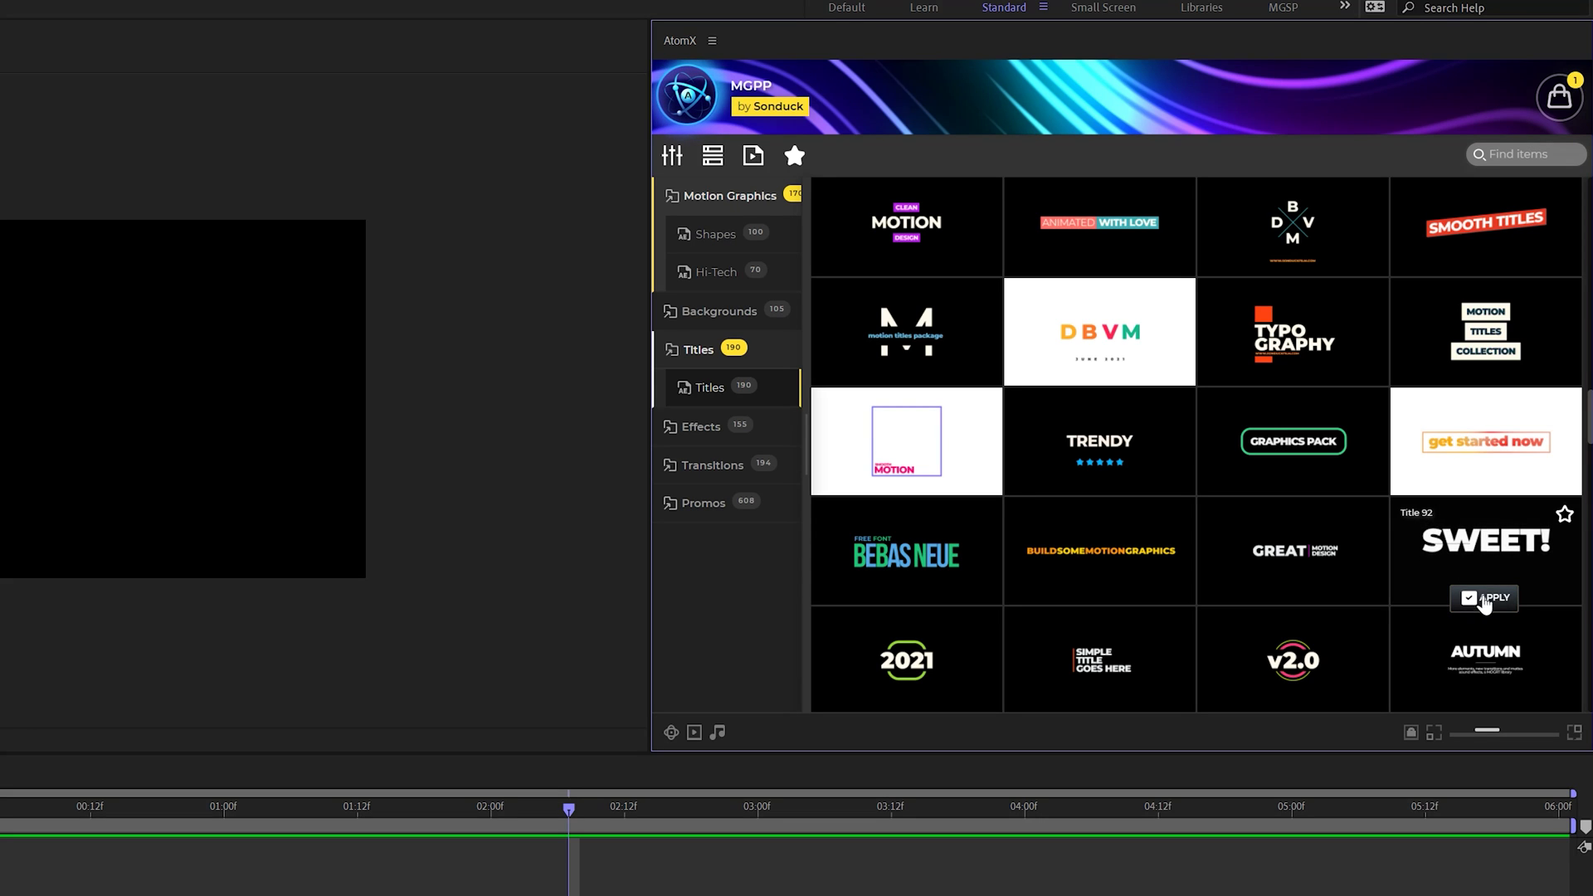
{"action": "left_click", "coordinate": [1483, 597]}
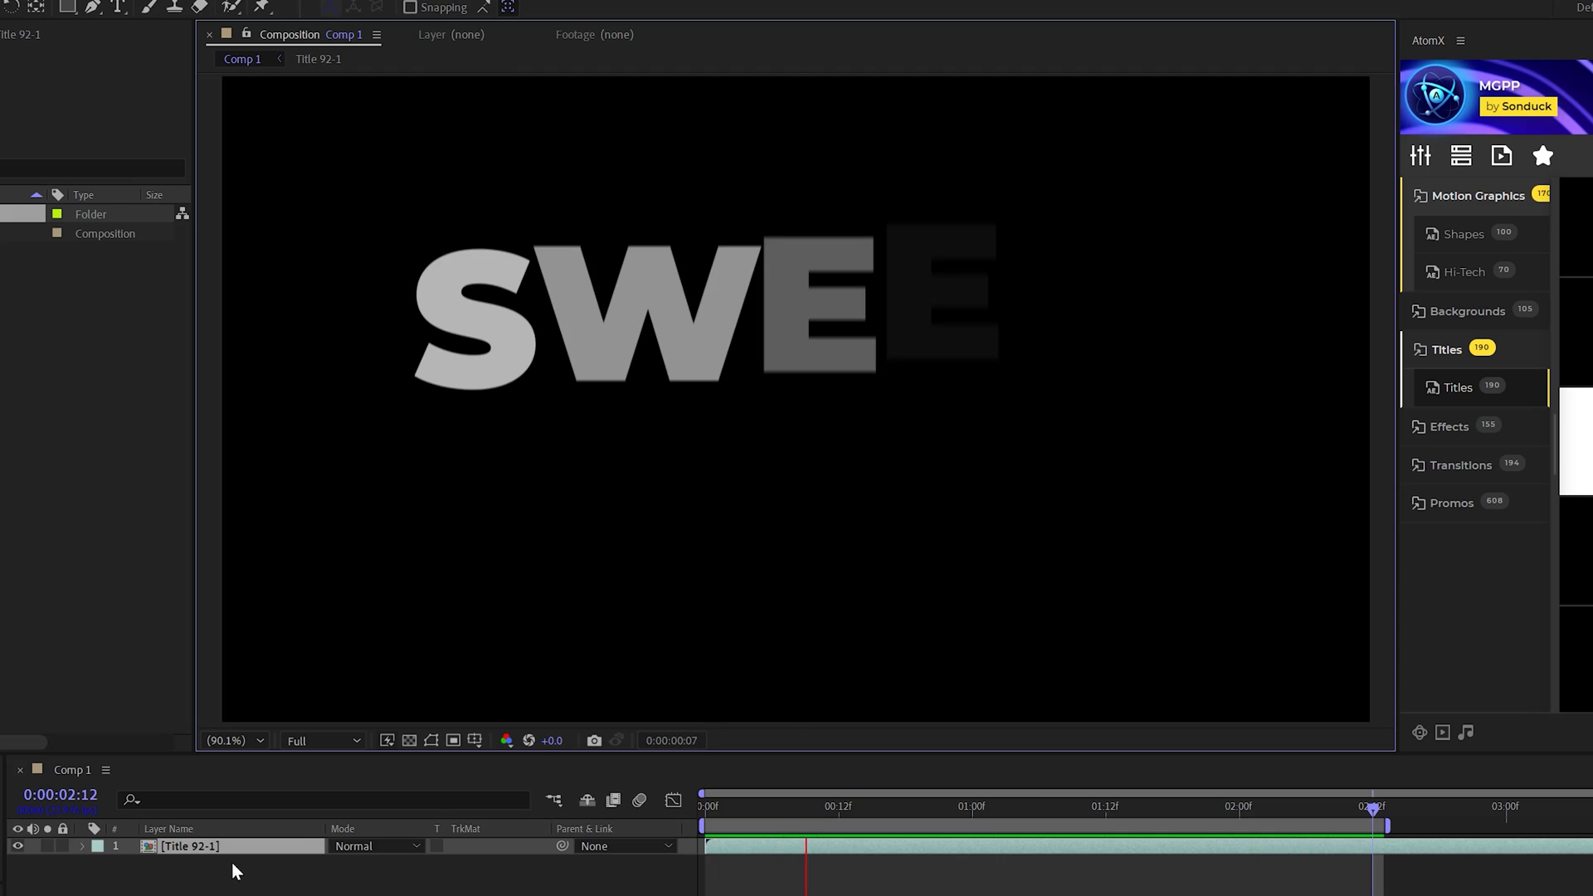
- Inside Title 92-1, change _controllerMain's Text Color 2 from orange to green, then return to Comp 1
{"action": "double_click", "coordinate": [205, 848]}
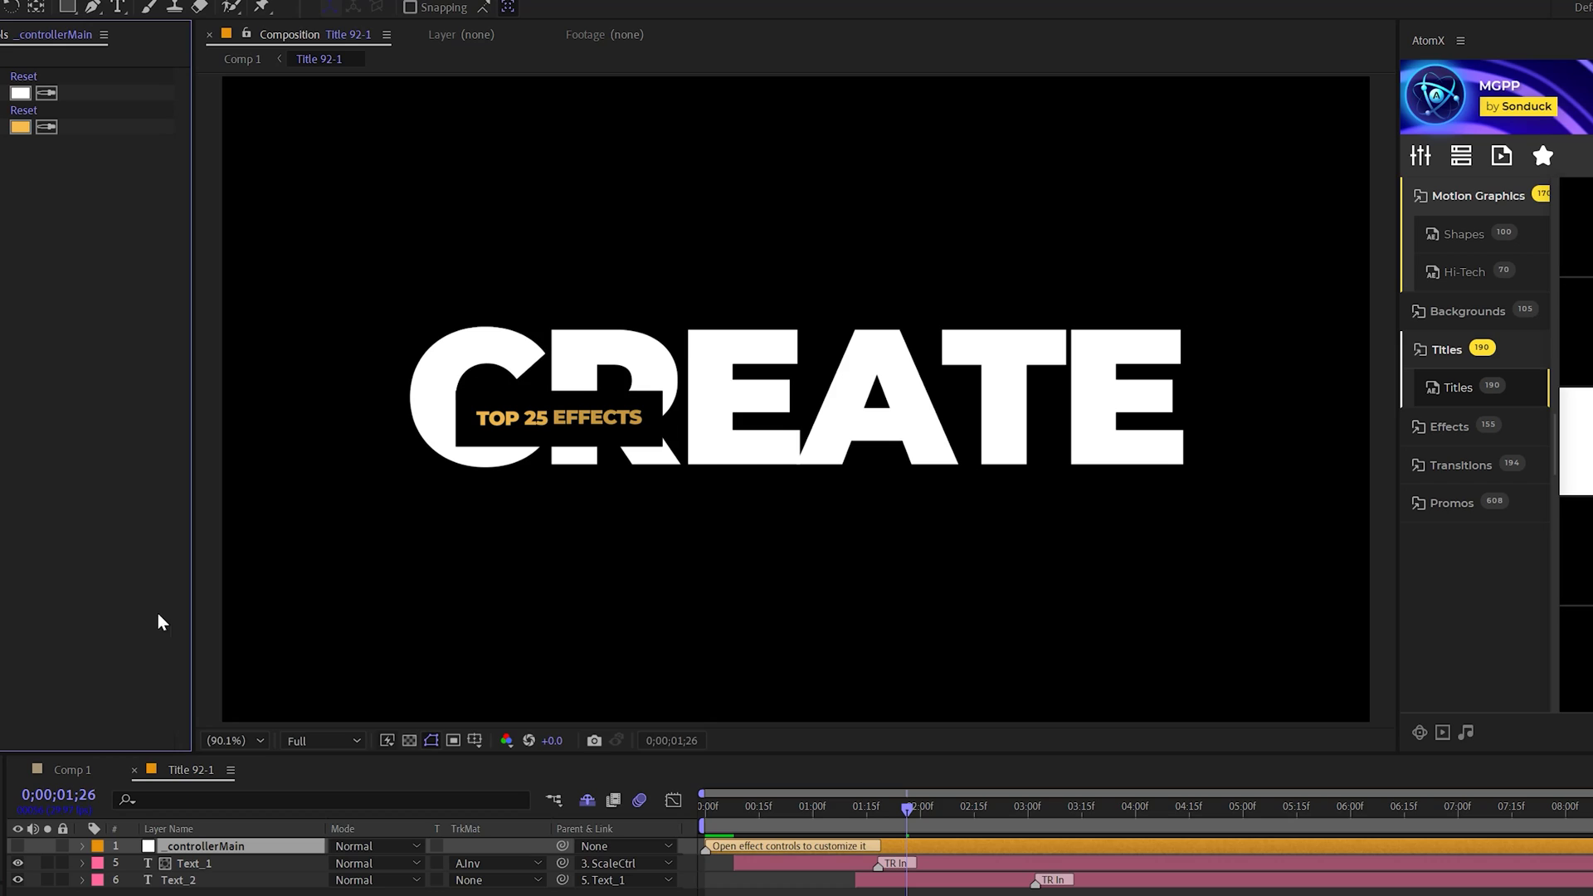
{"action": "left_click", "coordinate": [222, 126]}
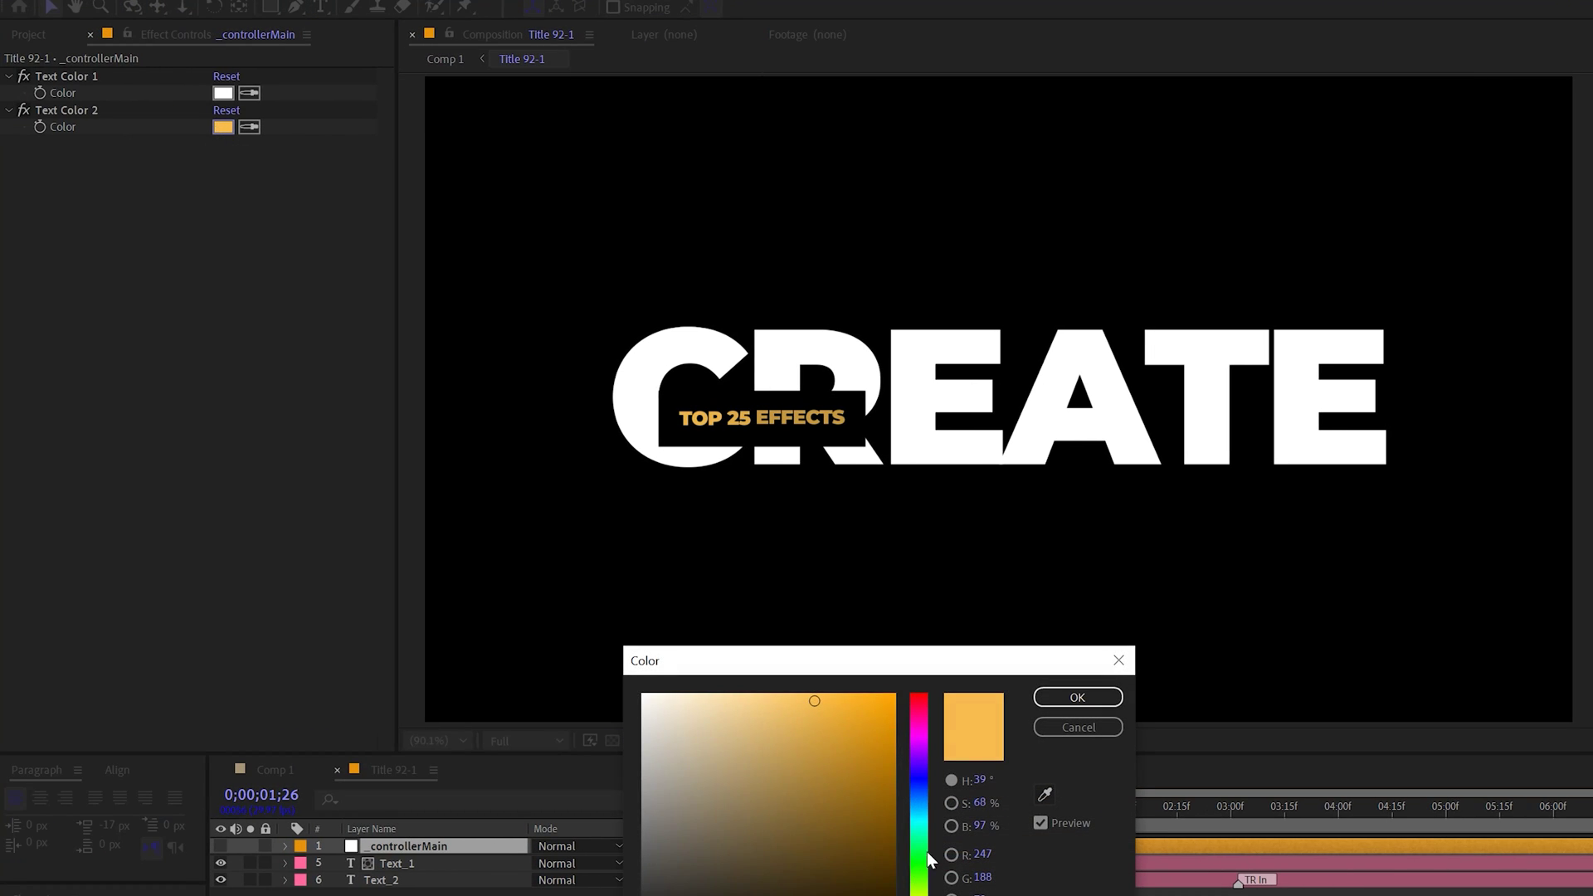
{"action": "left_click_drag", "start_coordinate": [928, 851], "coordinate": [927, 889]}
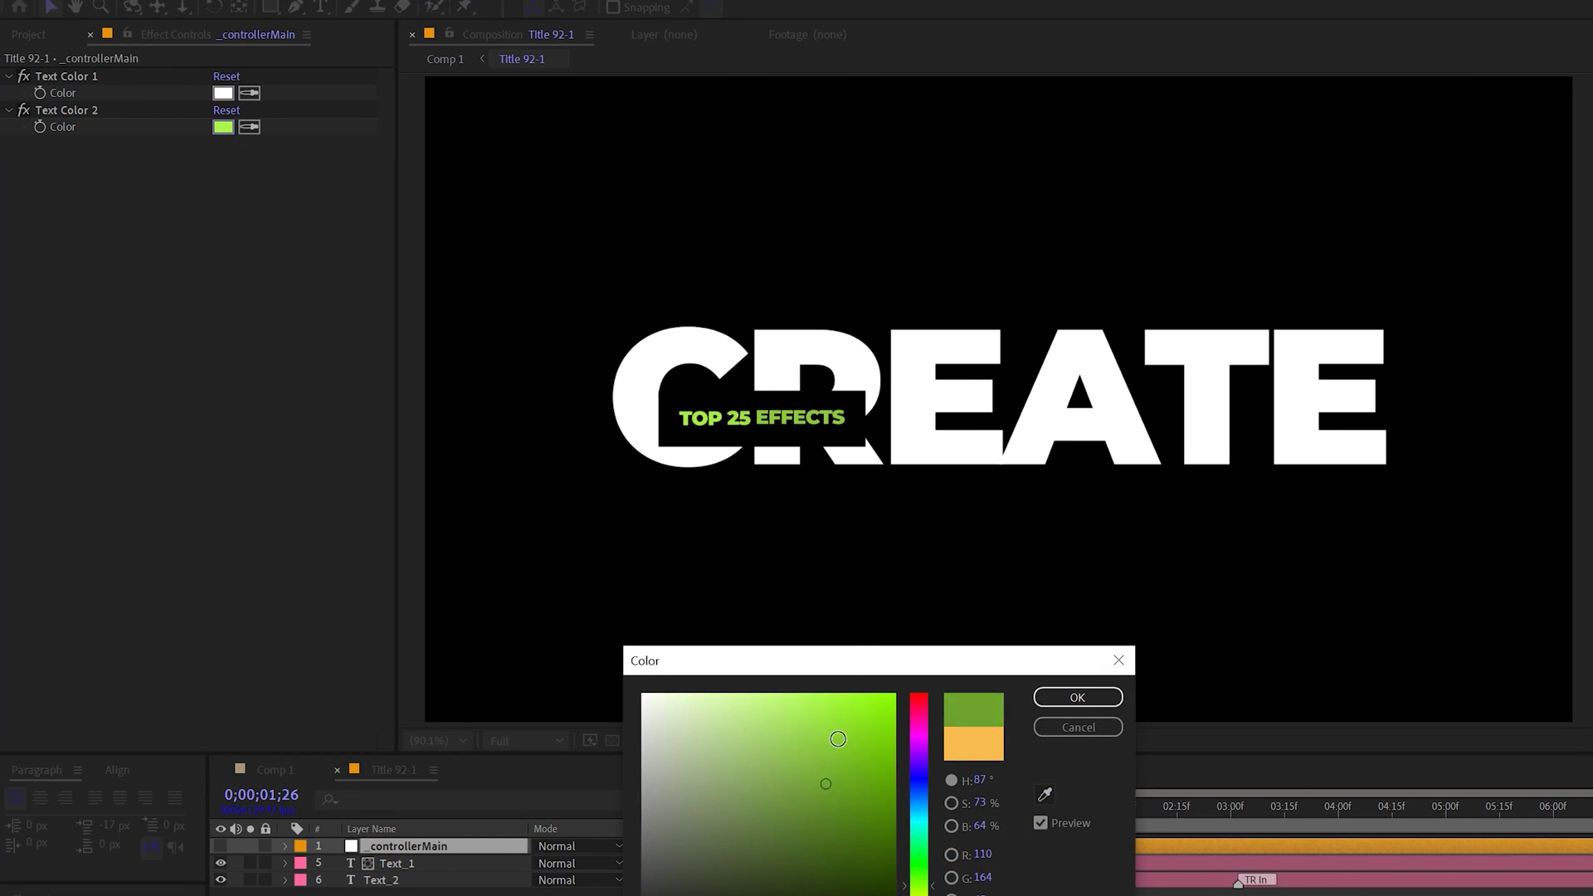
{"action": "left_click", "coordinate": [1076, 701]}
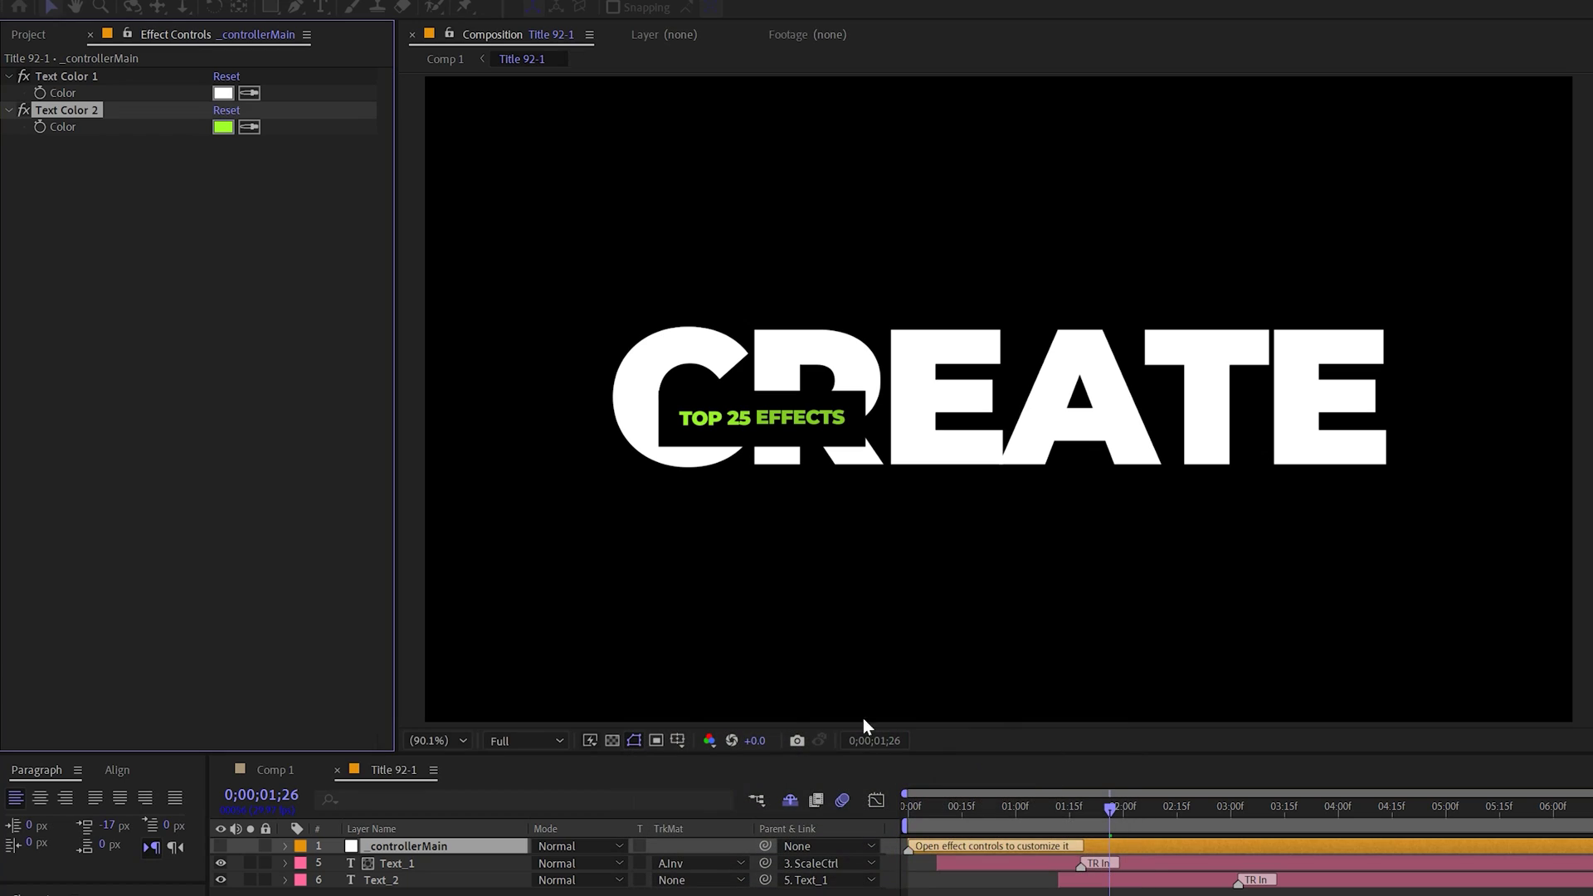
{"action": "left_click", "coordinate": [286, 766]}
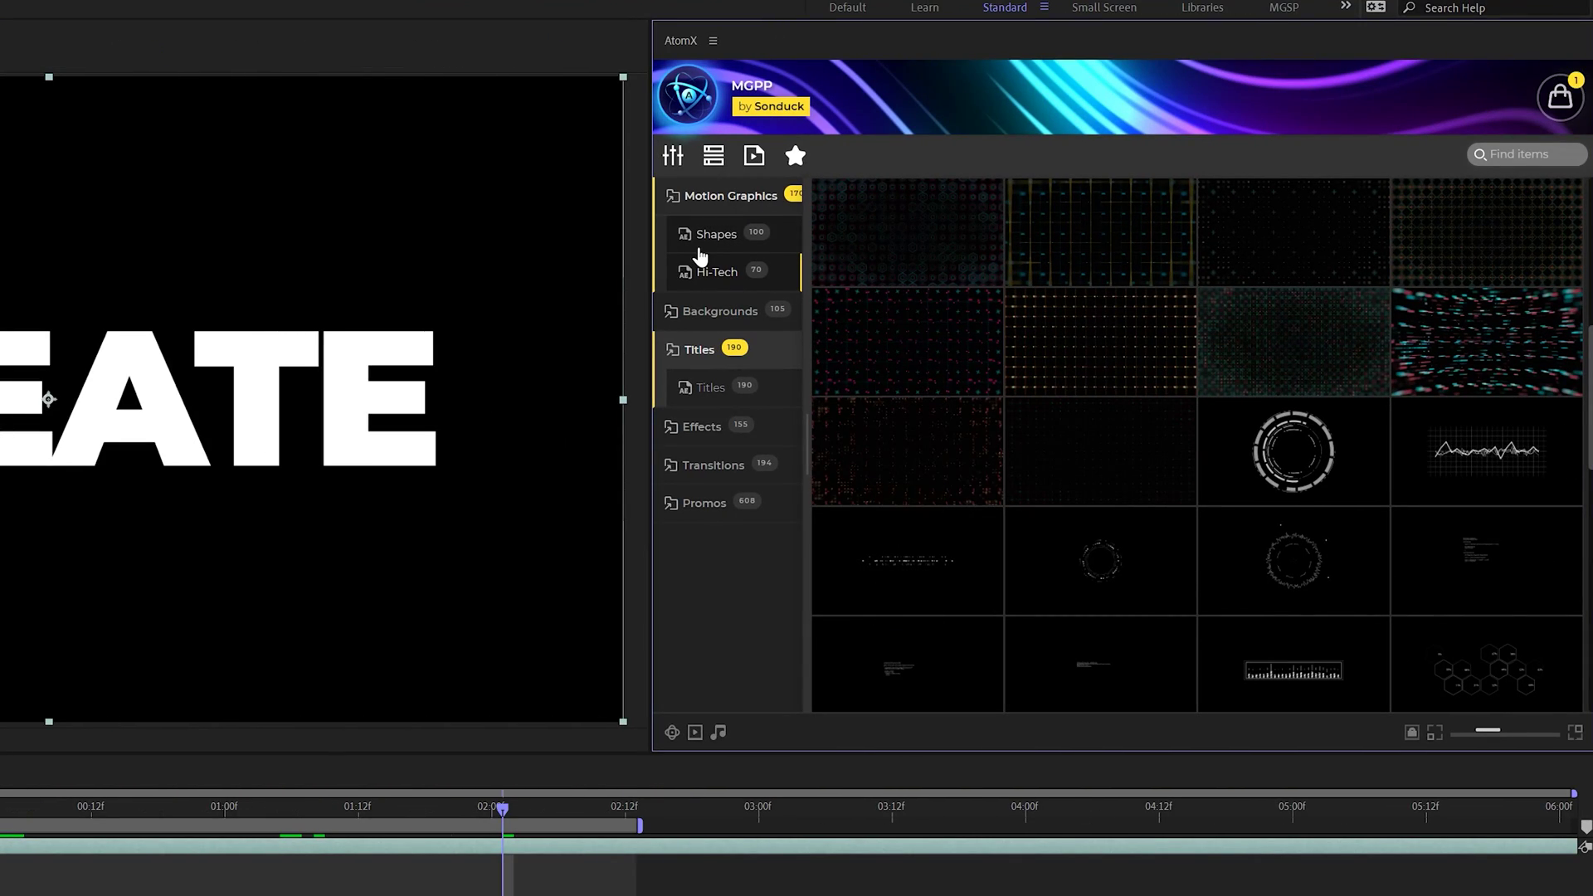
- Apply the Mixed 4 shape burst from Motion Graphics > Shapes over the CREATE title
{"action": "left_click", "coordinate": [701, 239]}
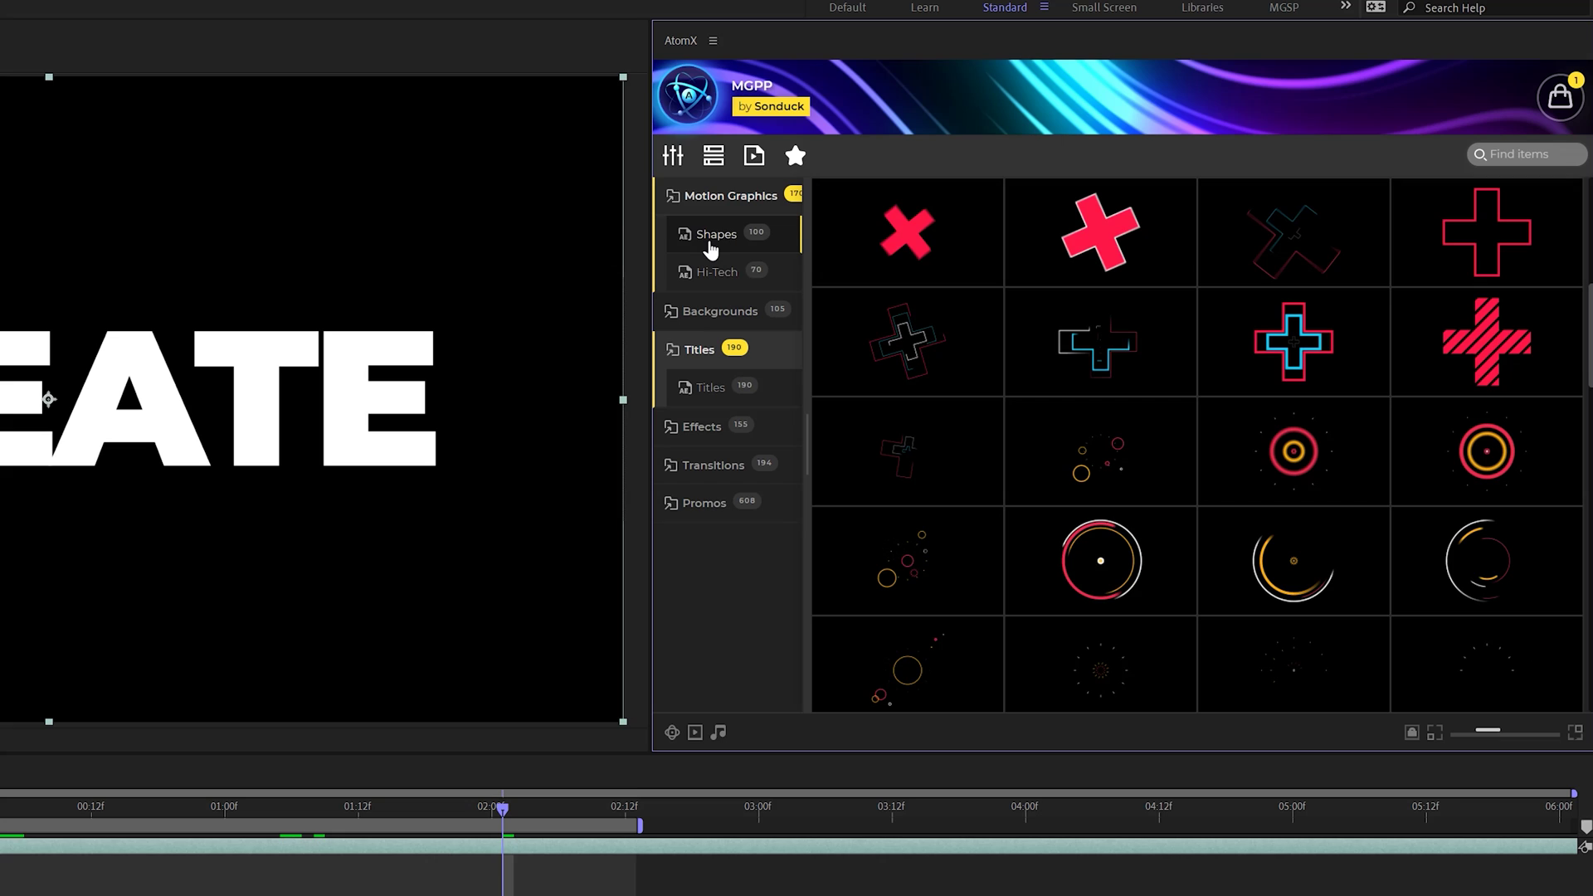
{"action": "scroll", "coordinate": [1079, 544], "scroll_direction": "down", "scroll_amount": 5}
{"action": "scroll", "coordinate": [1276, 566], "scroll_direction": "down", "scroll_amount": 1}
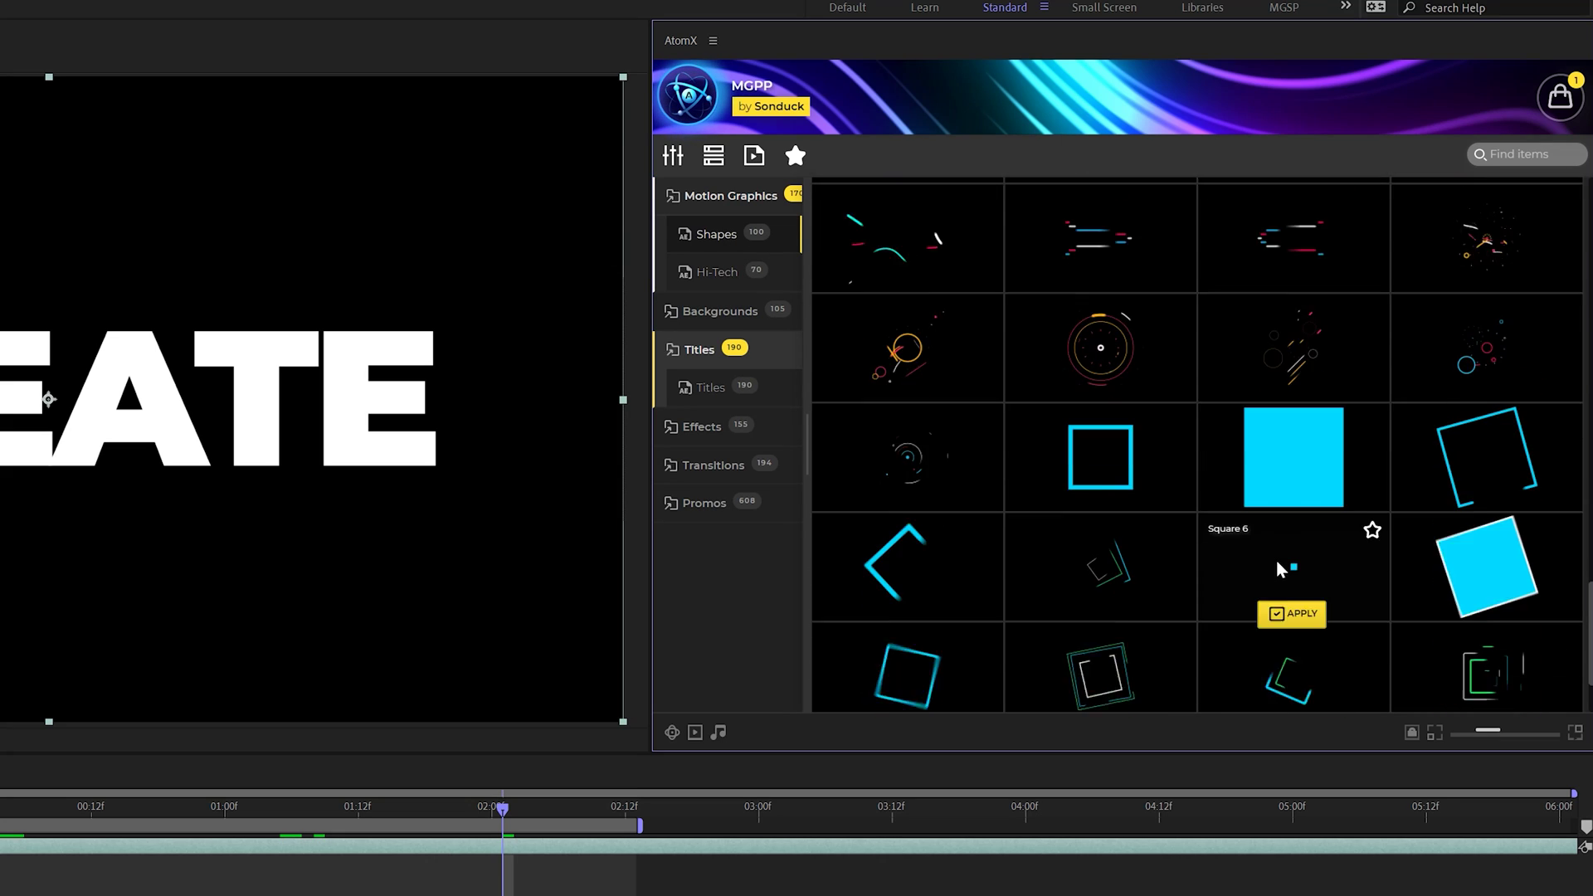
{"action": "scroll", "coordinate": [1275, 559], "scroll_direction": "up", "scroll_amount": 2}
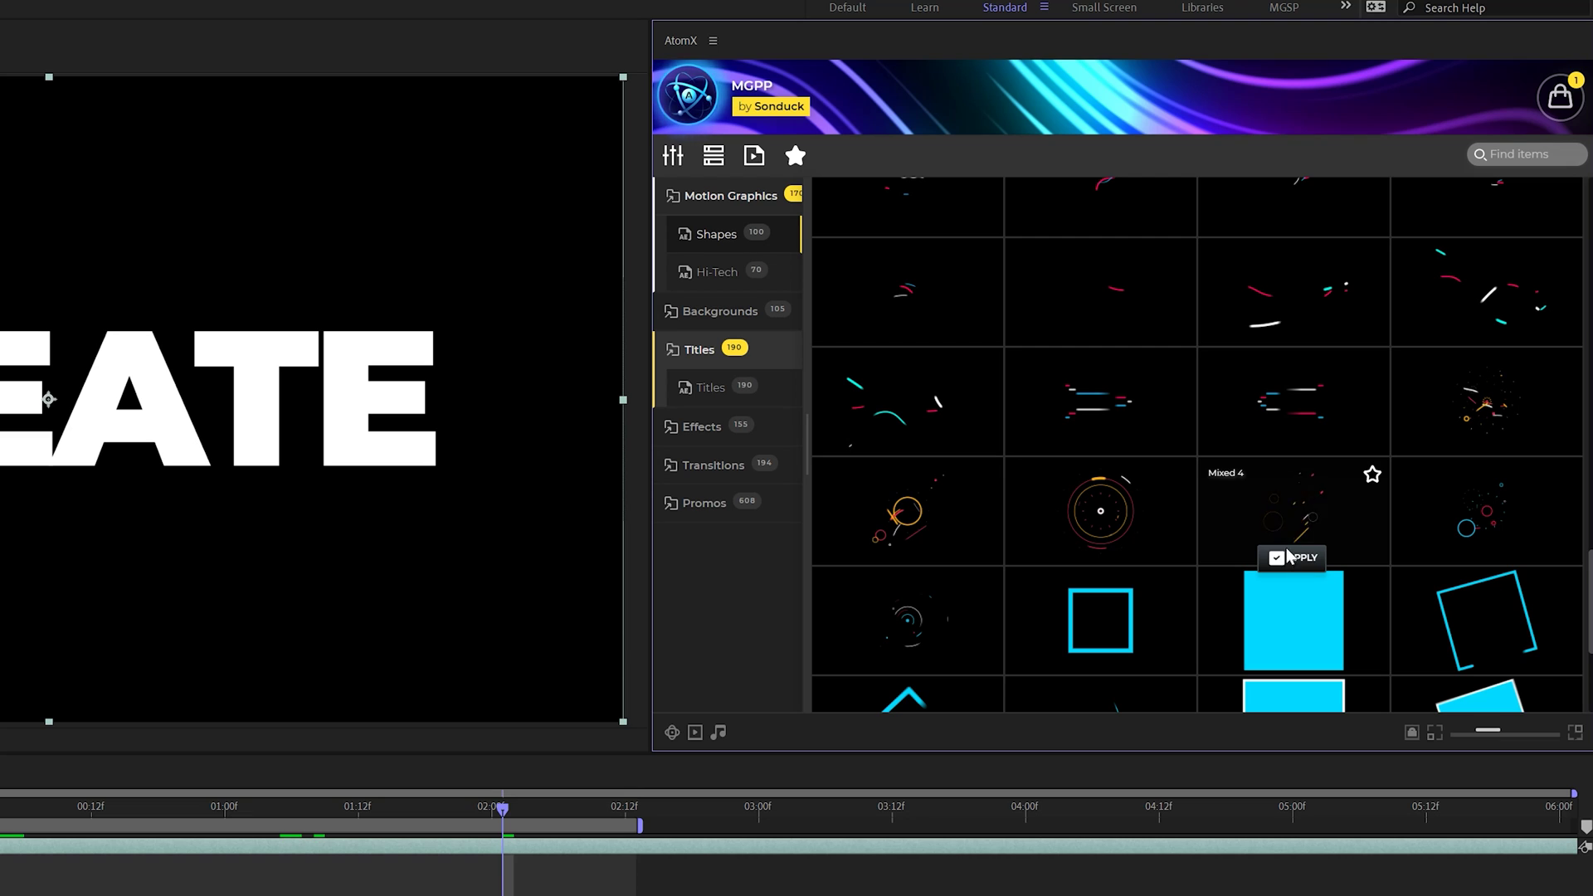
{"action": "left_click", "coordinate": [1288, 555]}
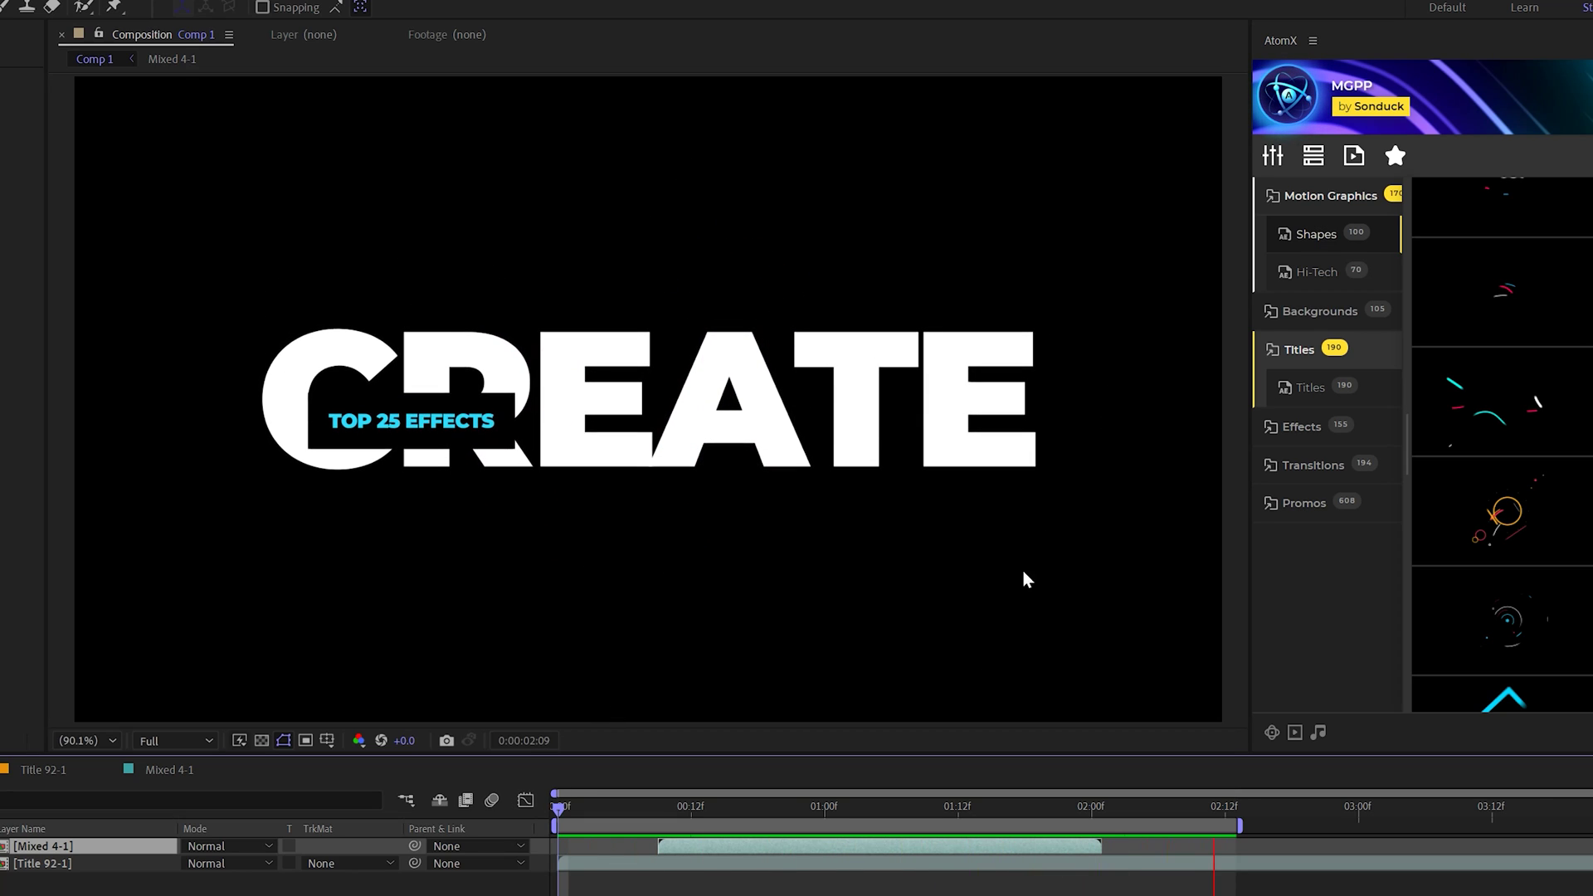
- Switch AtomX packages, loading the Lower Third Pack and then the Modern Titles Pack
{"action": "left_click", "coordinate": [1327, 95]}
{"action": "scroll", "coordinate": [1072, 357], "scroll_direction": "up", "scroll_amount": 3}
{"action": "mouse_move", "coordinate": [1182, 458]}
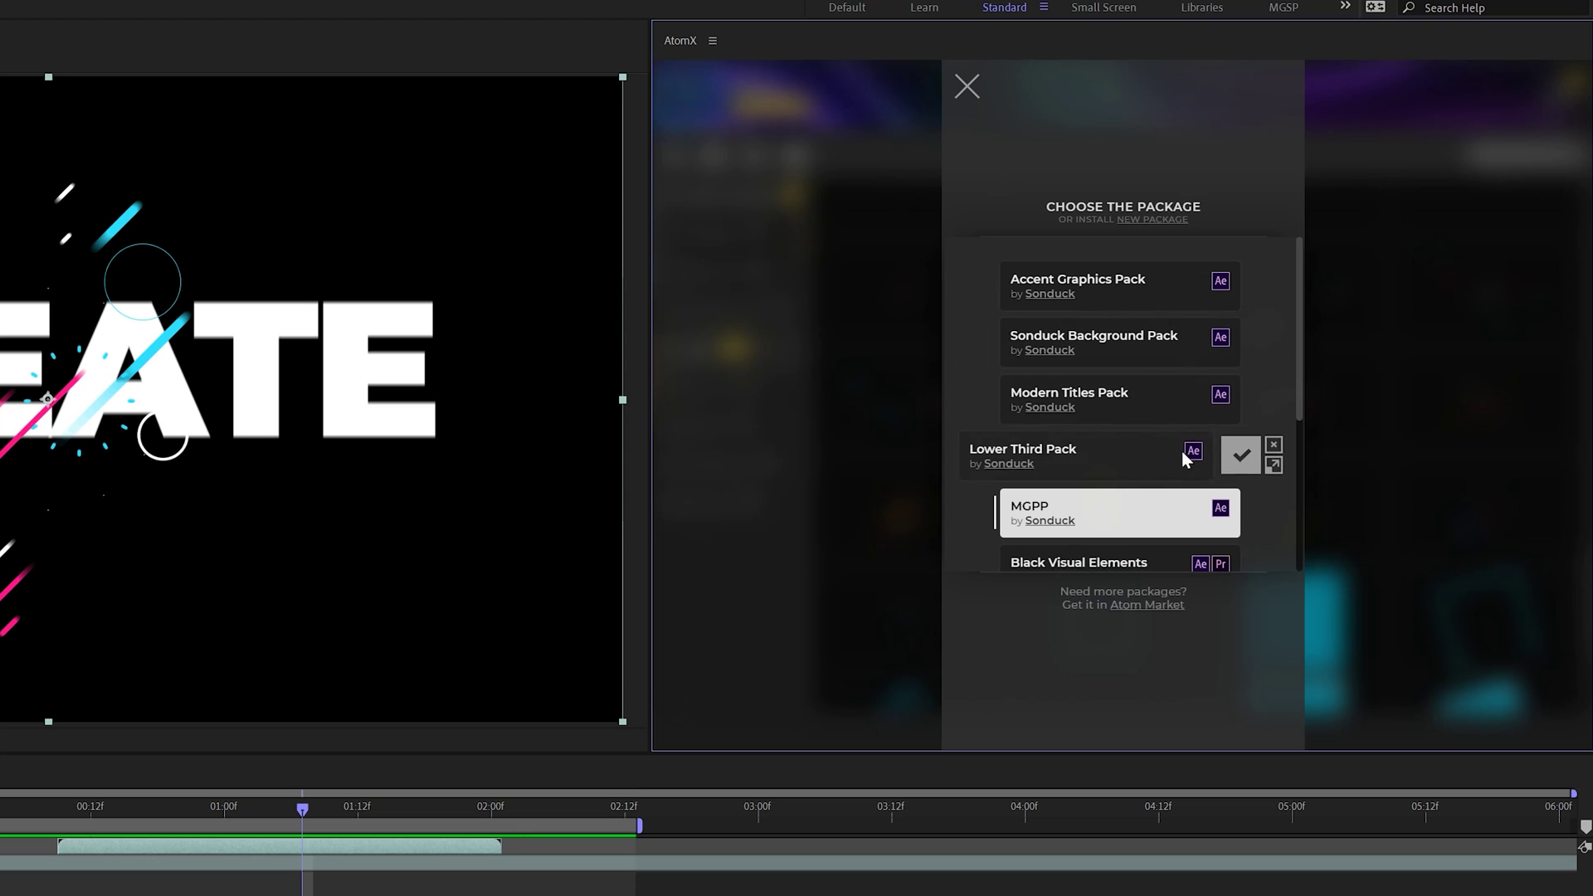
{"action": "left_click", "coordinate": [1244, 455]}
{"action": "left_click", "coordinate": [730, 96]}
{"action": "mouse_move", "coordinate": [1213, 373]}
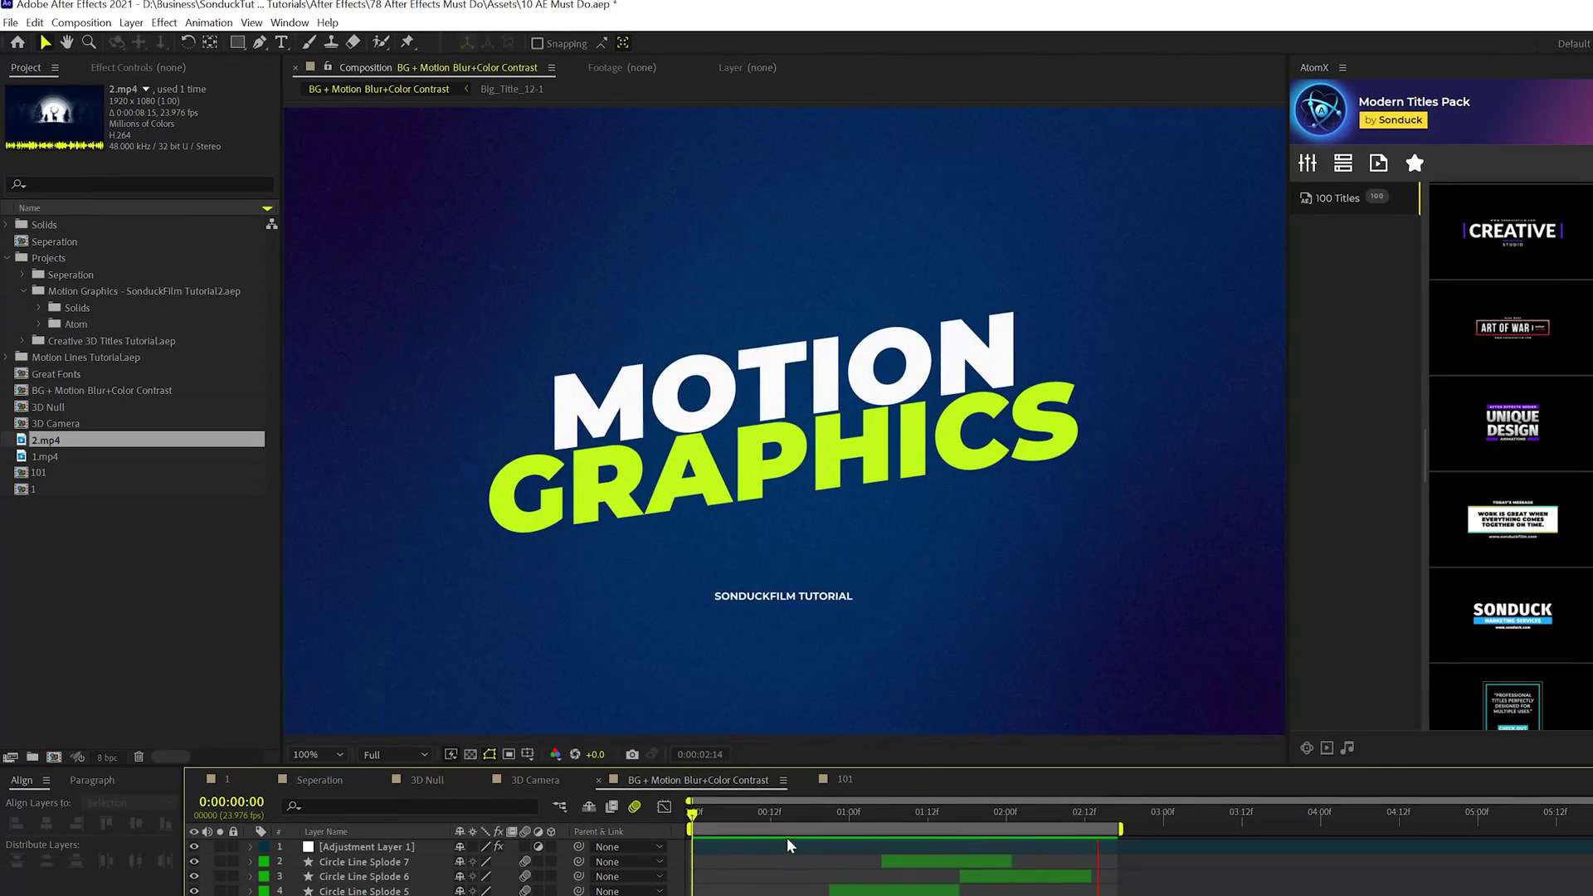
- Scrub and replay the MOTION GRAPHICS title from the start, then open the 101 comp
{"action": "left_click_drag", "start_coordinate": [726, 812], "coordinate": [915, 832]}
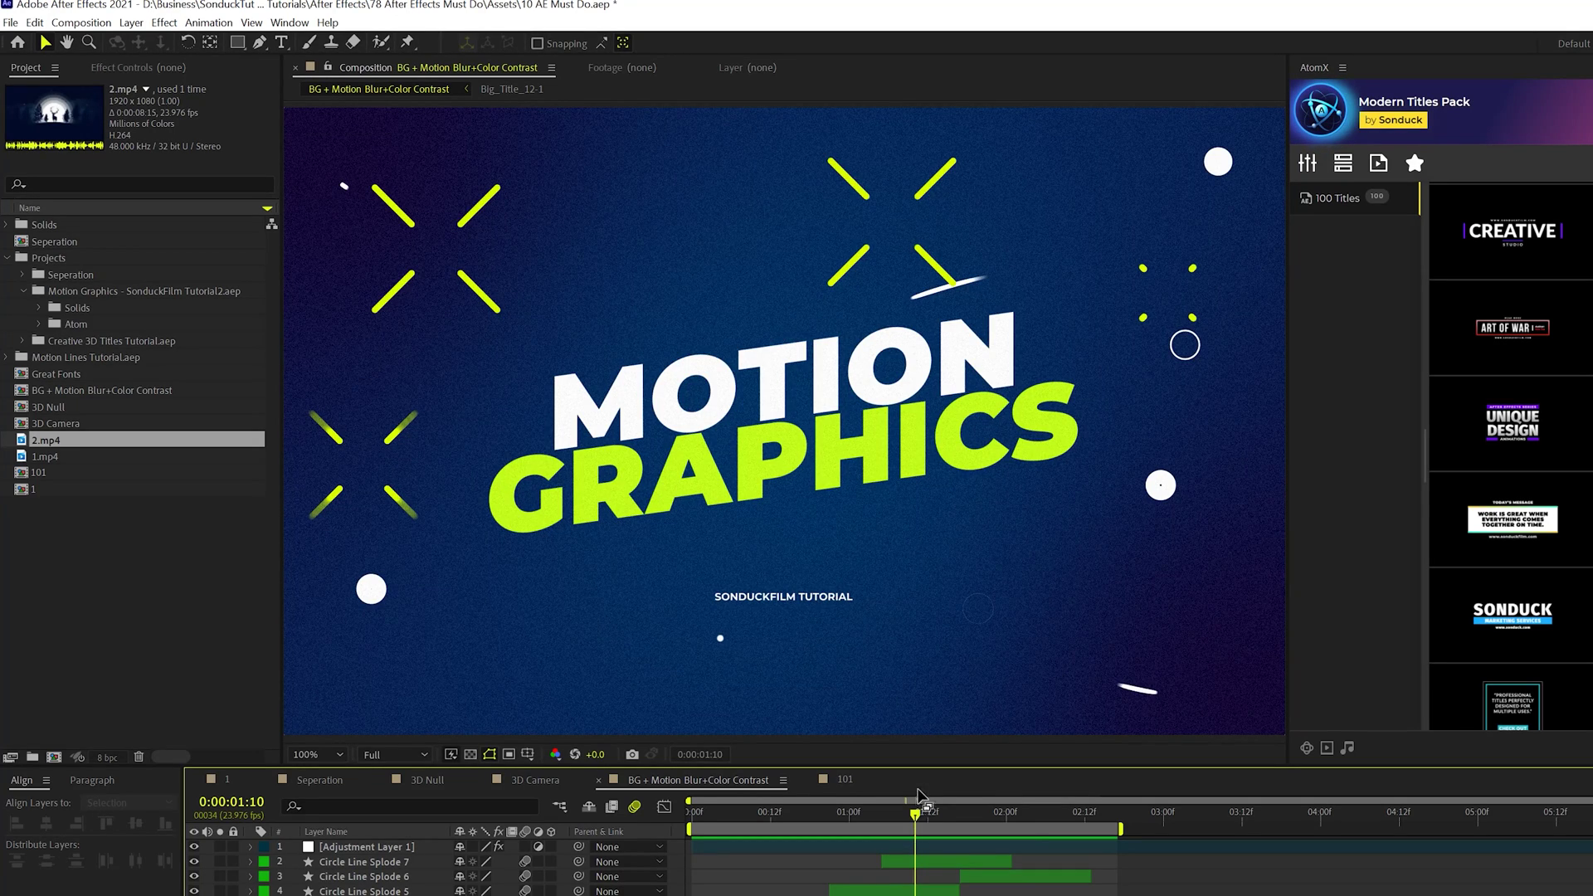
{"action": "left_click_drag", "start_coordinate": [934, 818], "coordinate": [897, 817]}
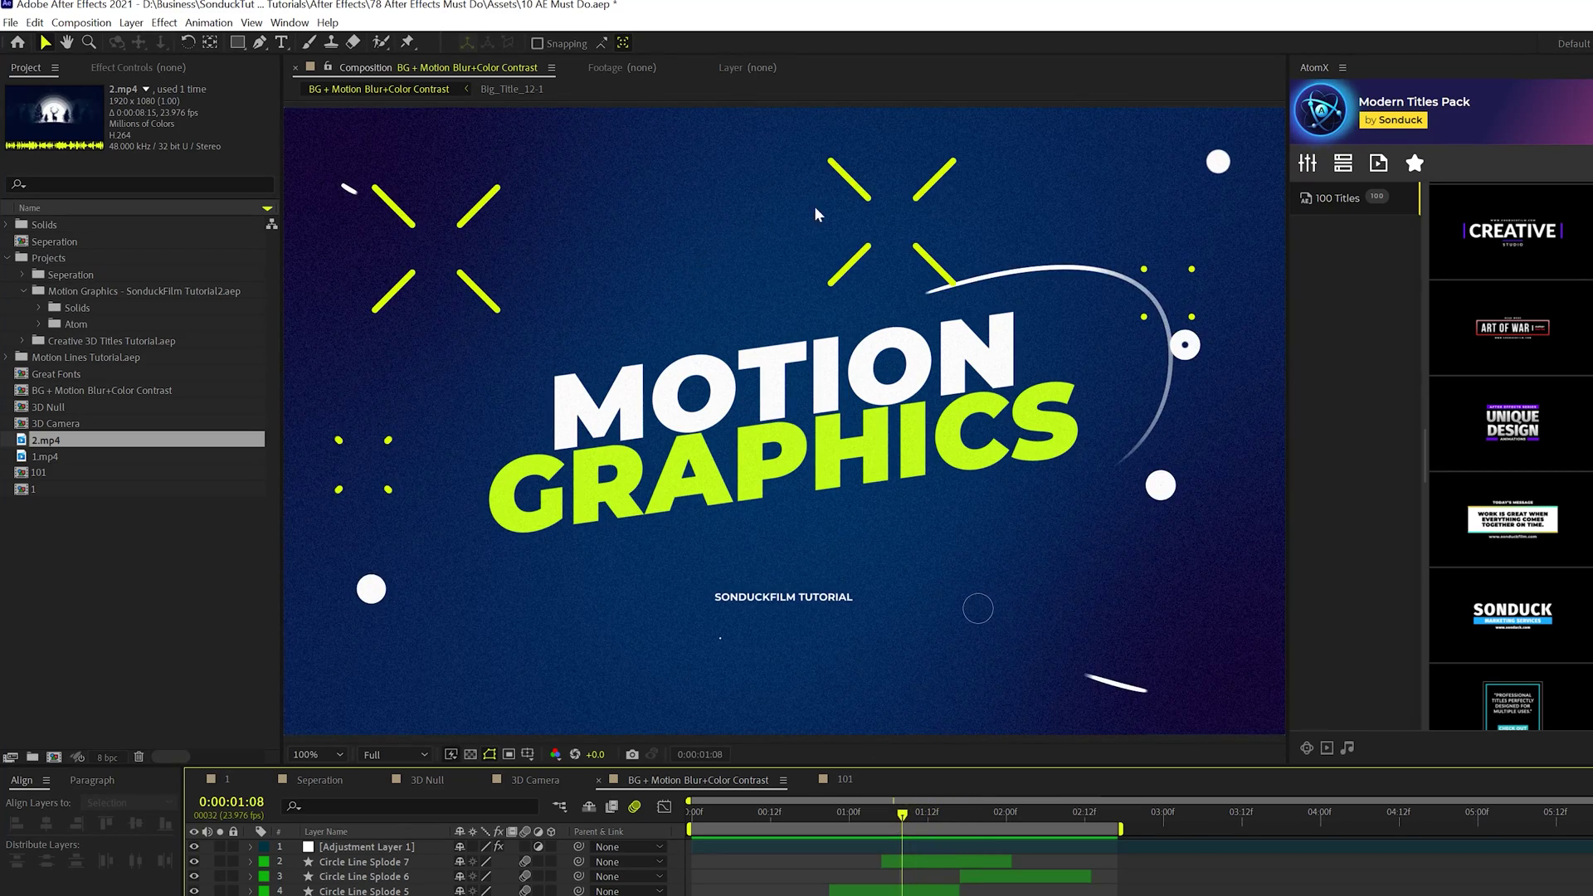
{"action": "left_click_drag", "start_coordinate": [827, 820], "coordinate": [939, 840]}
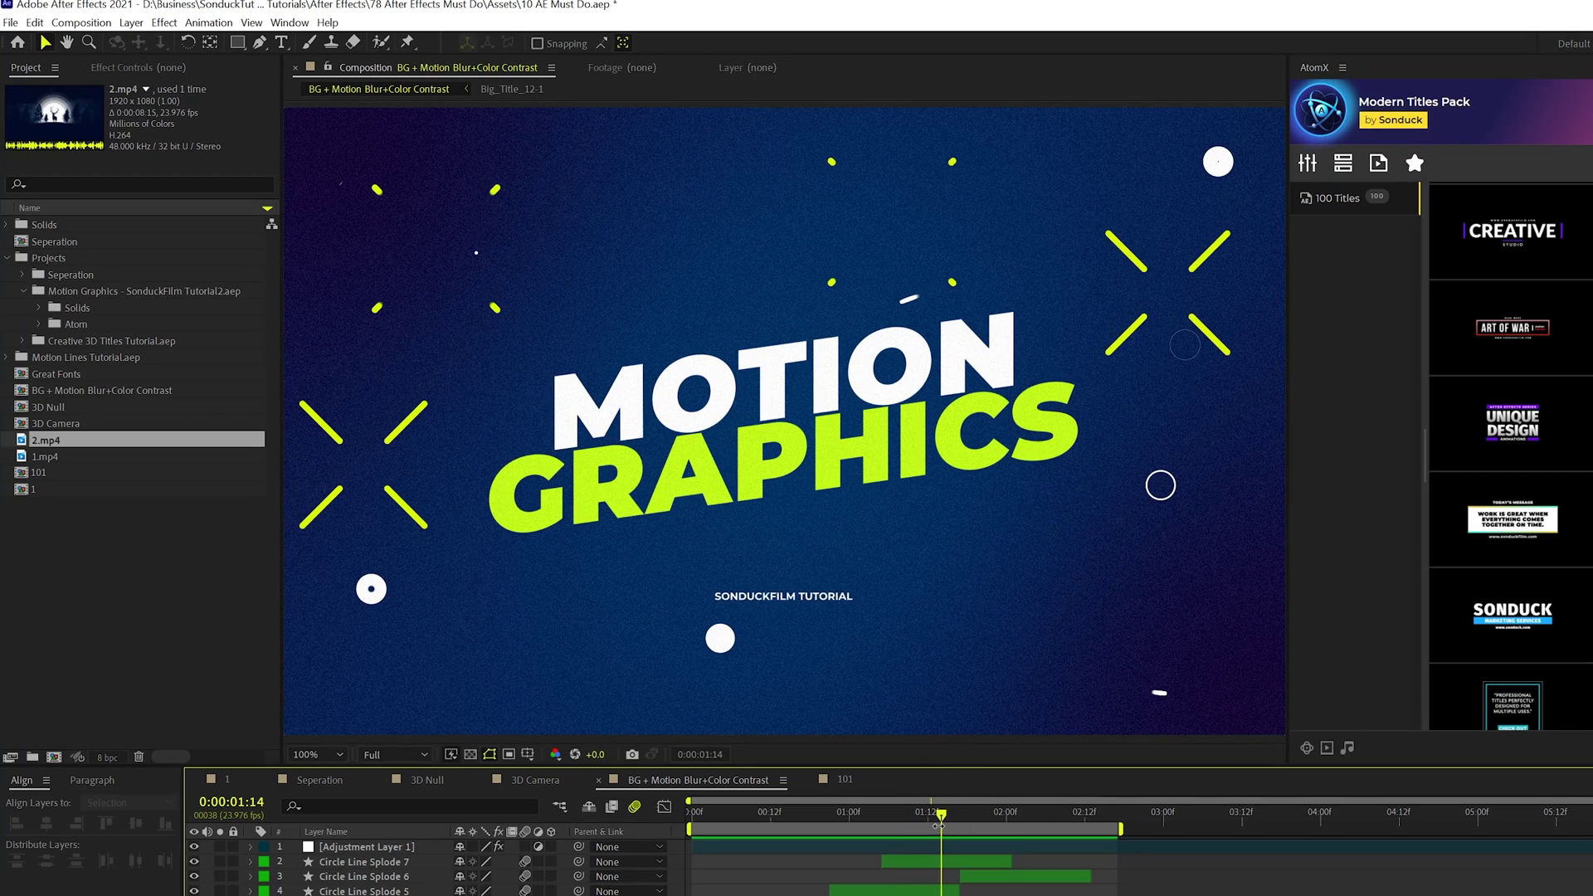
{"action": "mouse_move", "coordinate": [888, 819]}
{"action": "left_mouse_down"}
{"action": "mouse_move", "coordinate": [819, 819]}
{"action": "mouse_move", "coordinate": [882, 819]}
{"action": "left_mouse_up"}
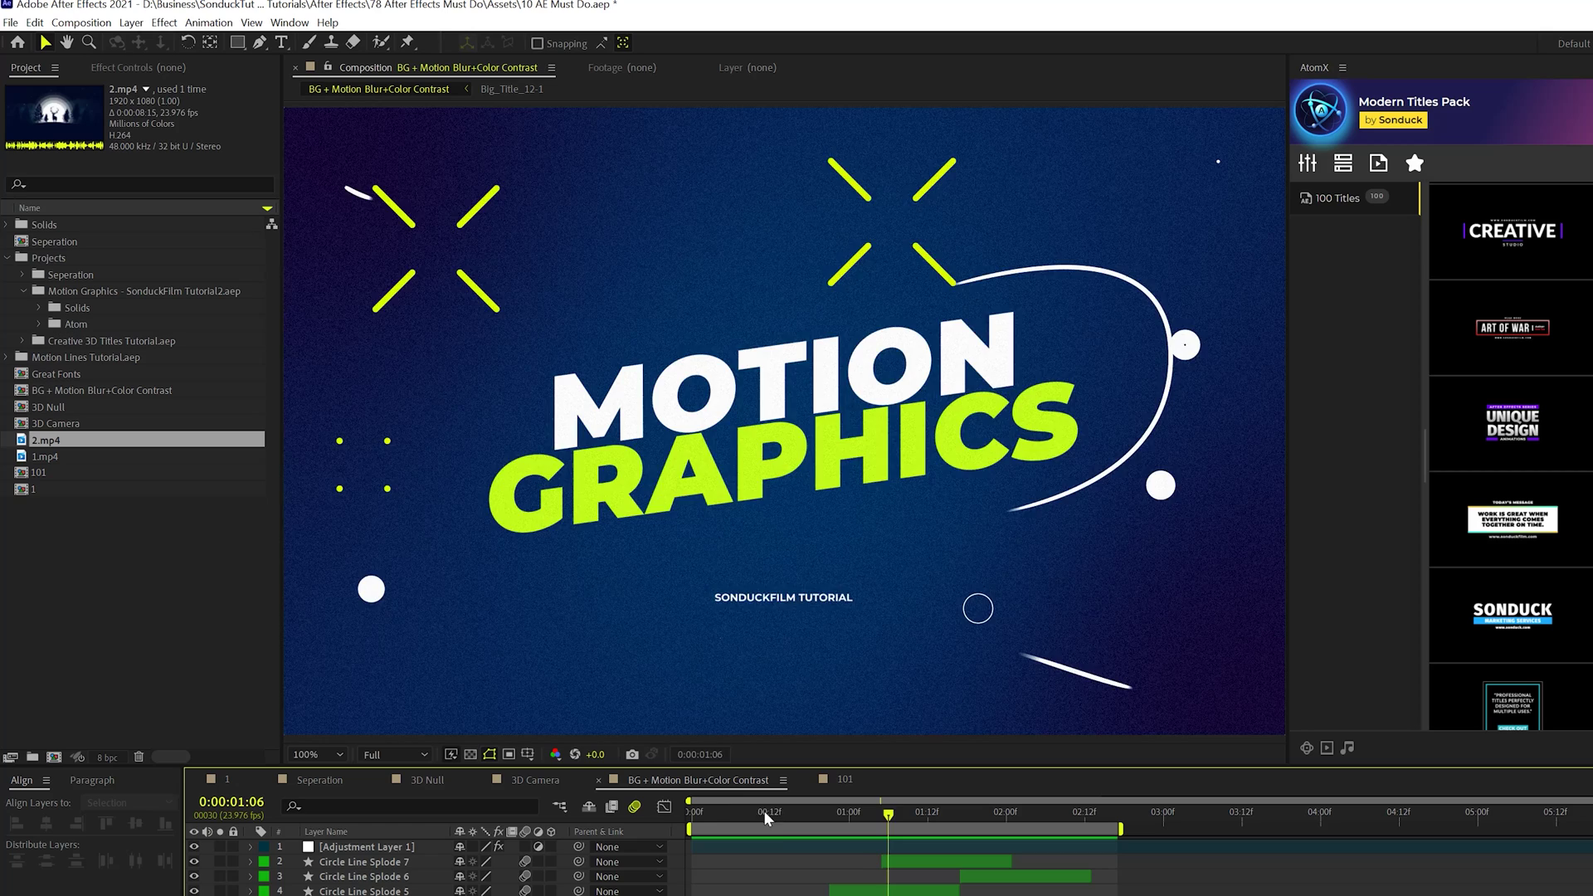
{"action": "key", "text": "Home"}
{"action": "key", "text": "space"}
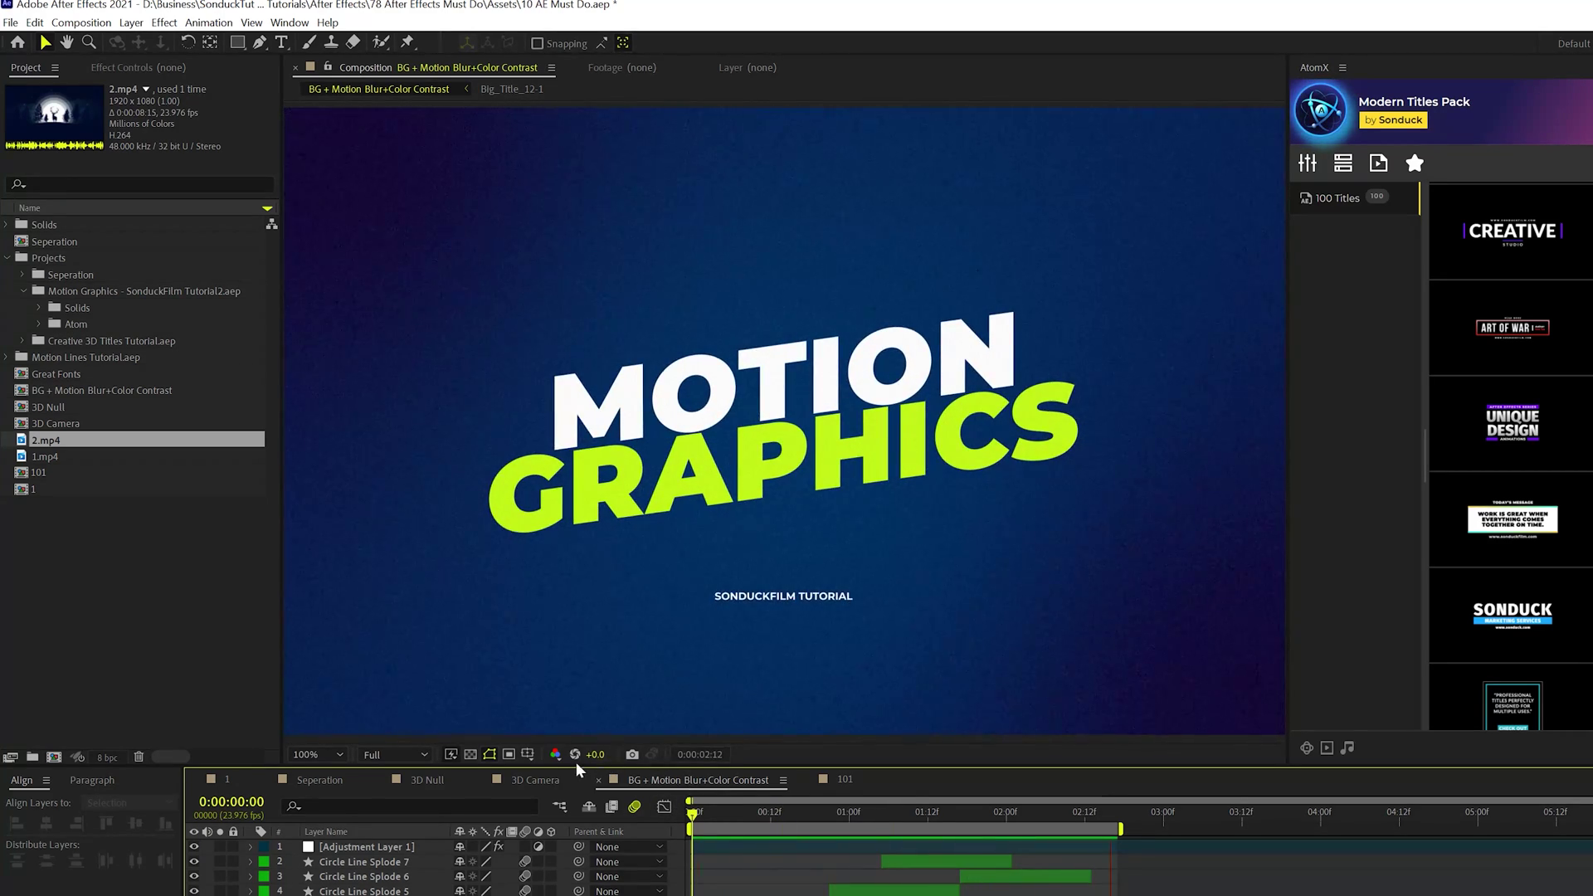
{"action": "left_click", "coordinate": [848, 781]}
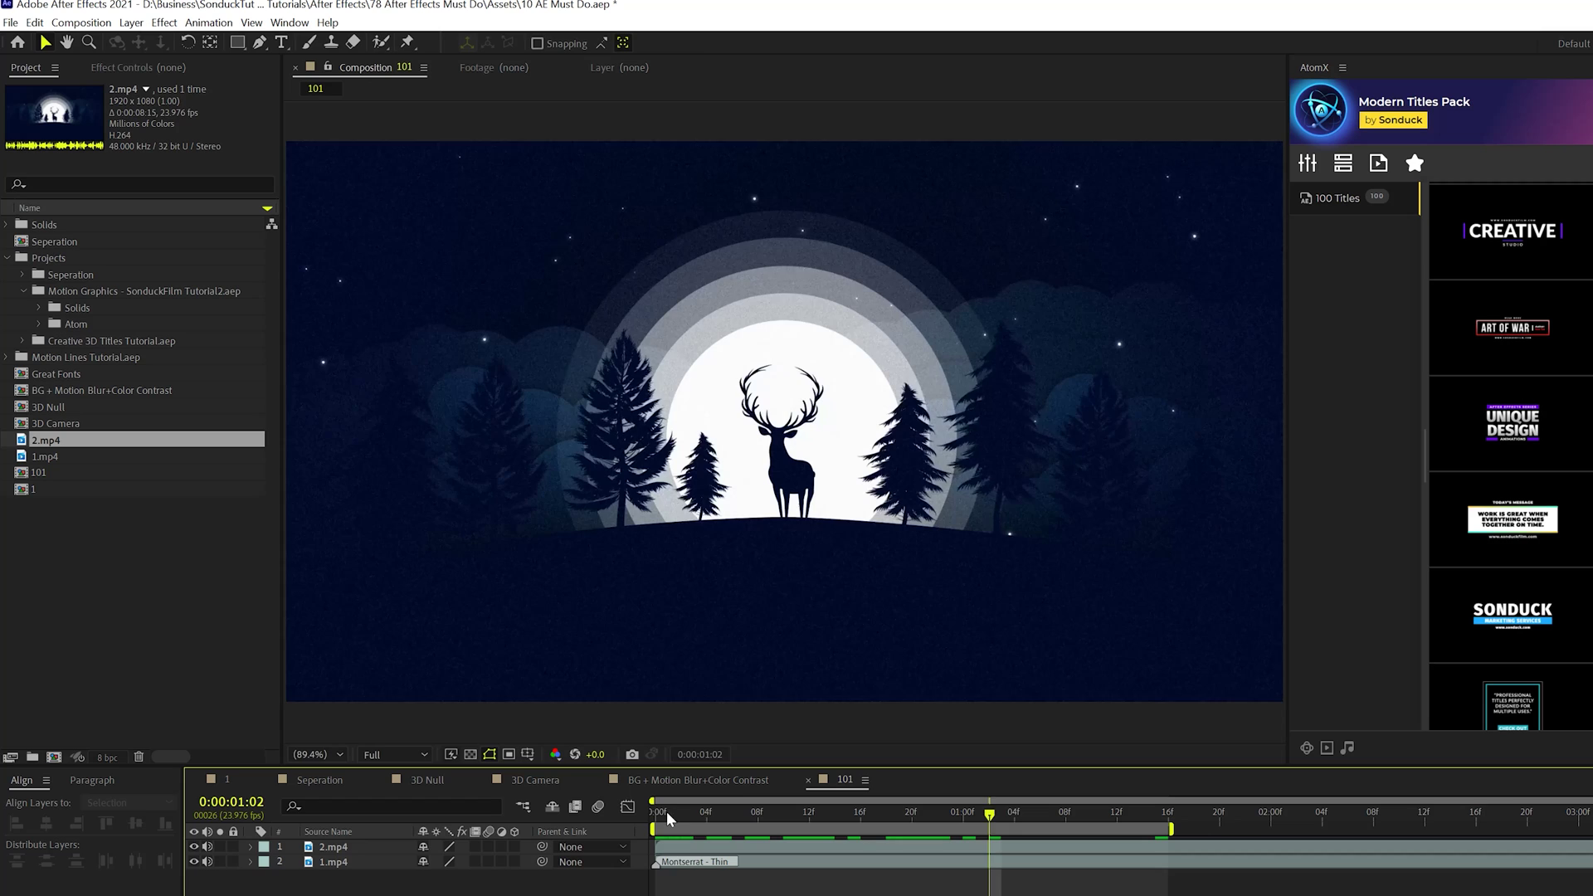
- Scrub the 101 deer scene to the SHAPE SHADING title, then preview the Seperation comp
{"action": "left_click_drag", "start_coordinate": [669, 819], "coordinate": [899, 819]}
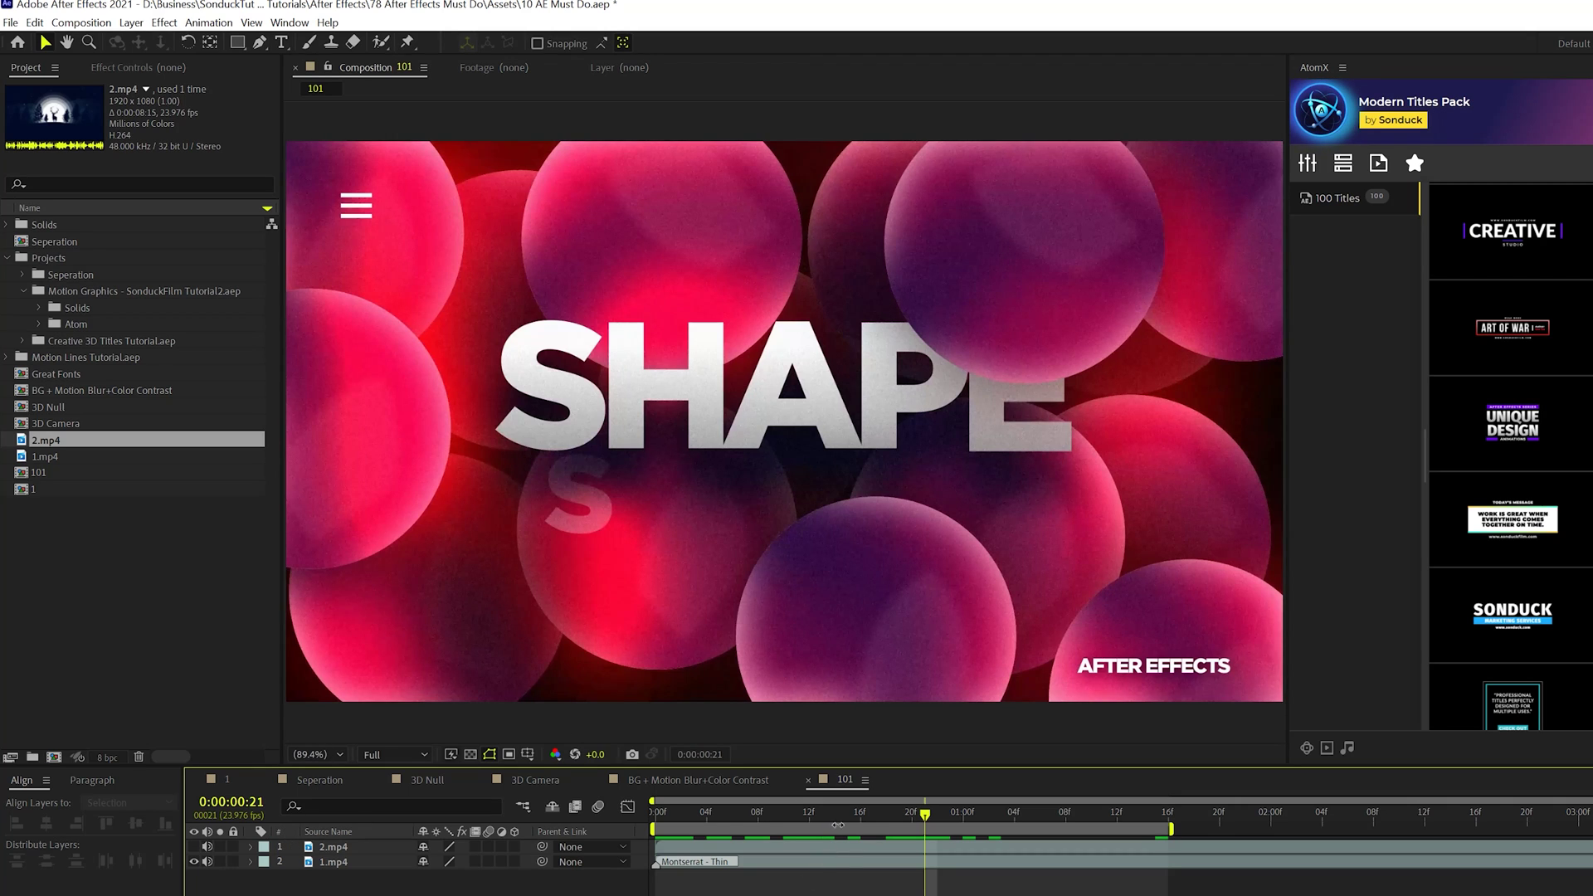
{"action": "mouse_move", "coordinate": [838, 824]}
{"action": "left_mouse_down"}
{"action": "mouse_move", "coordinate": [715, 825]}
{"action": "mouse_move", "coordinate": [1082, 838]}
{"action": "left_mouse_up"}
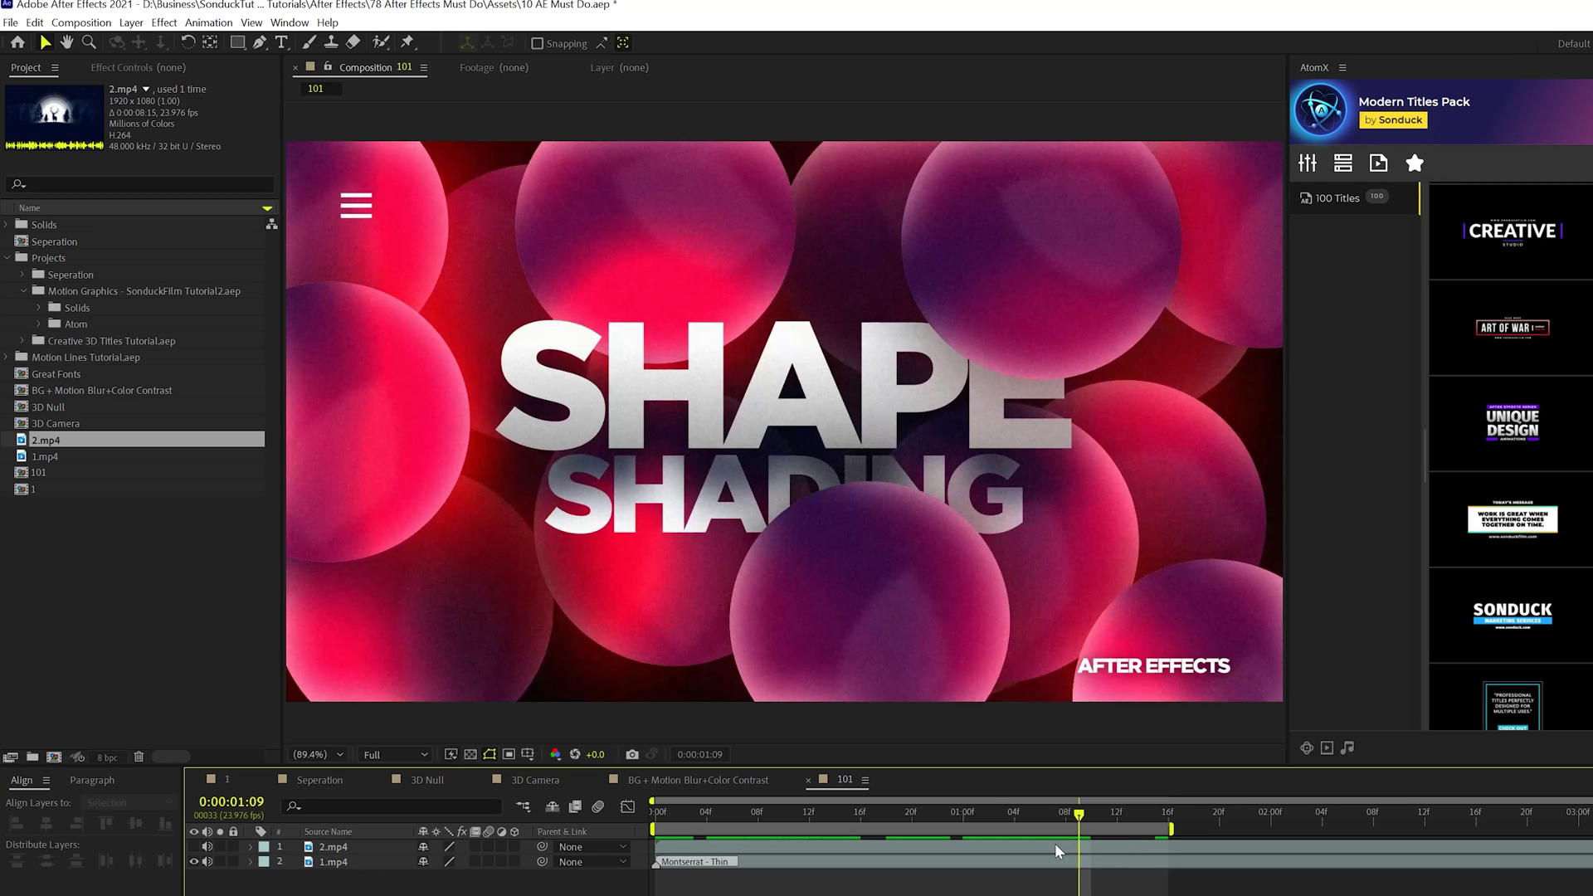
{"action": "left_click", "coordinate": [317, 780]}
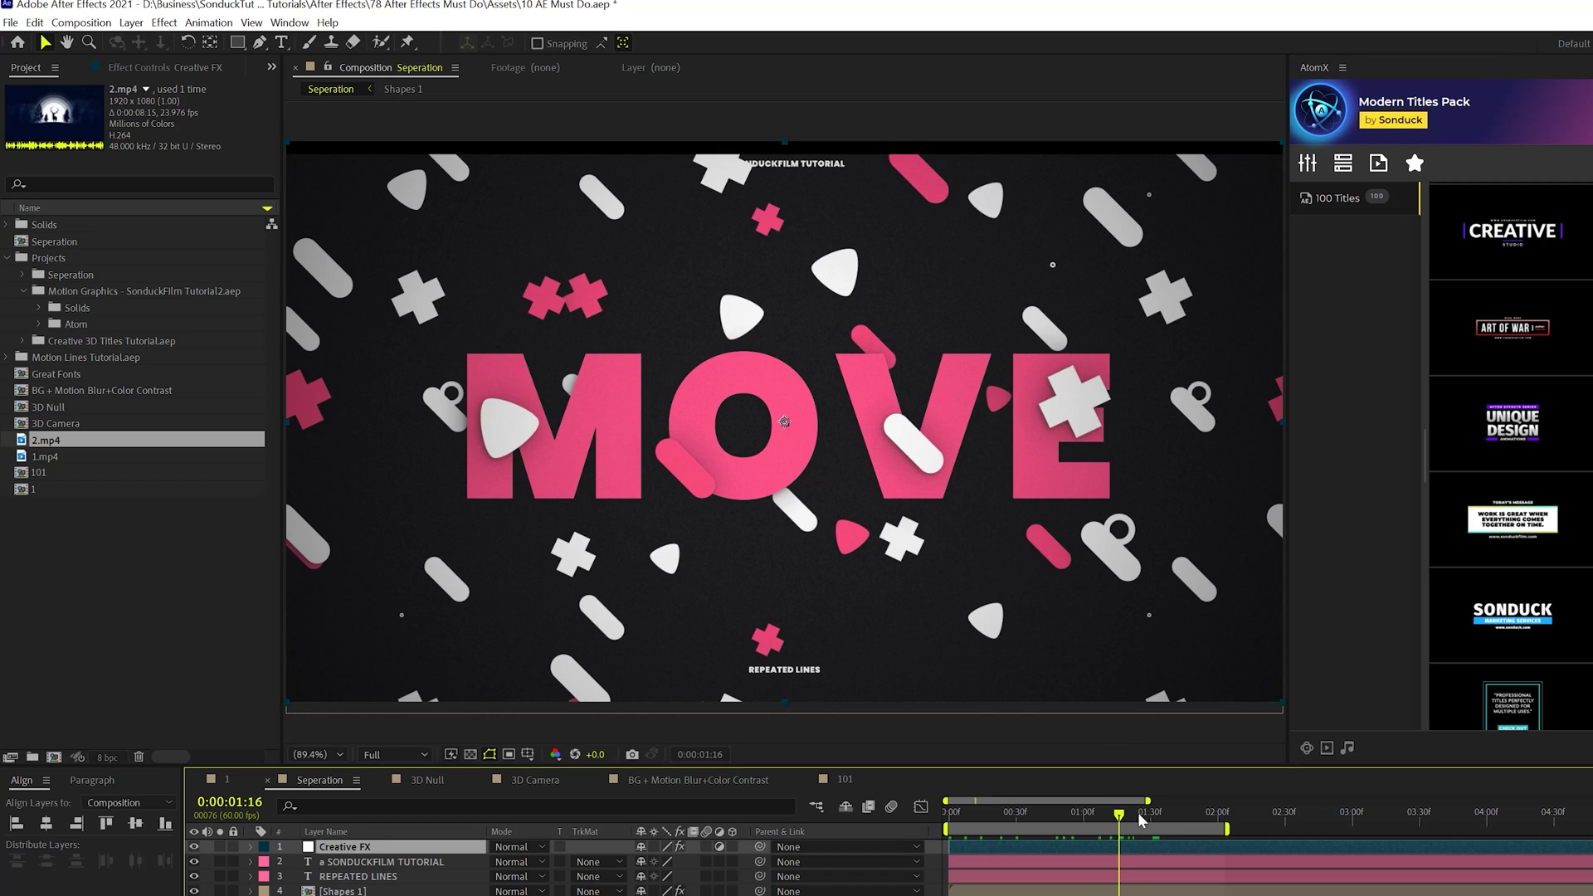
{"action": "key", "text": "space"}
{"action": "key", "text": "space"}
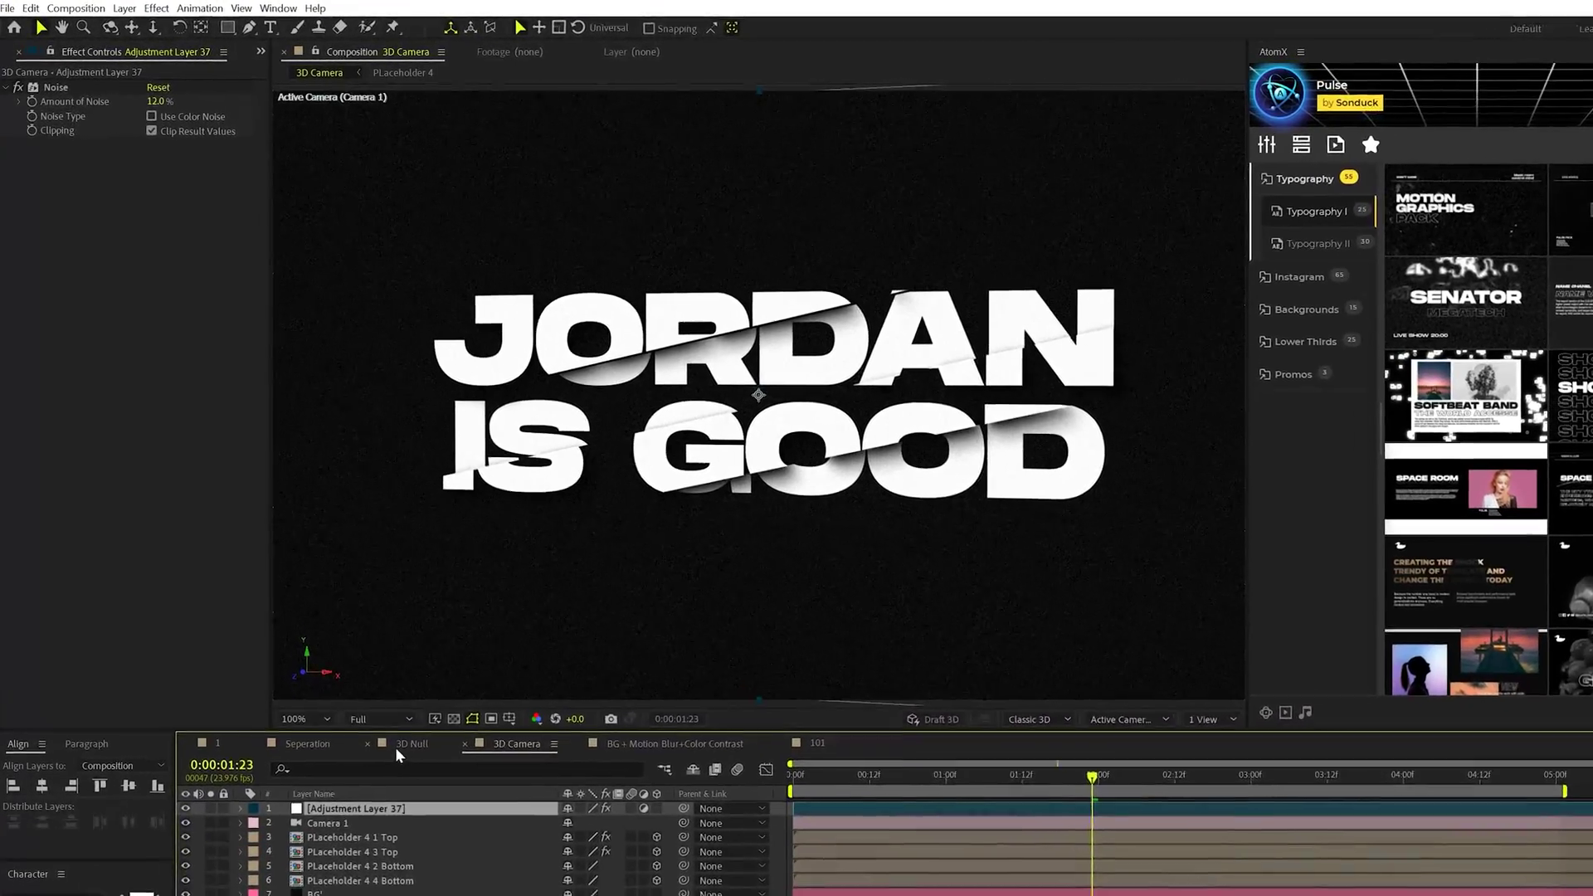
- Return to the 3D Camera comp and select Camera 1 with the Orbit Around Cursor tool
{"action": "left_click", "coordinate": [343, 613]}
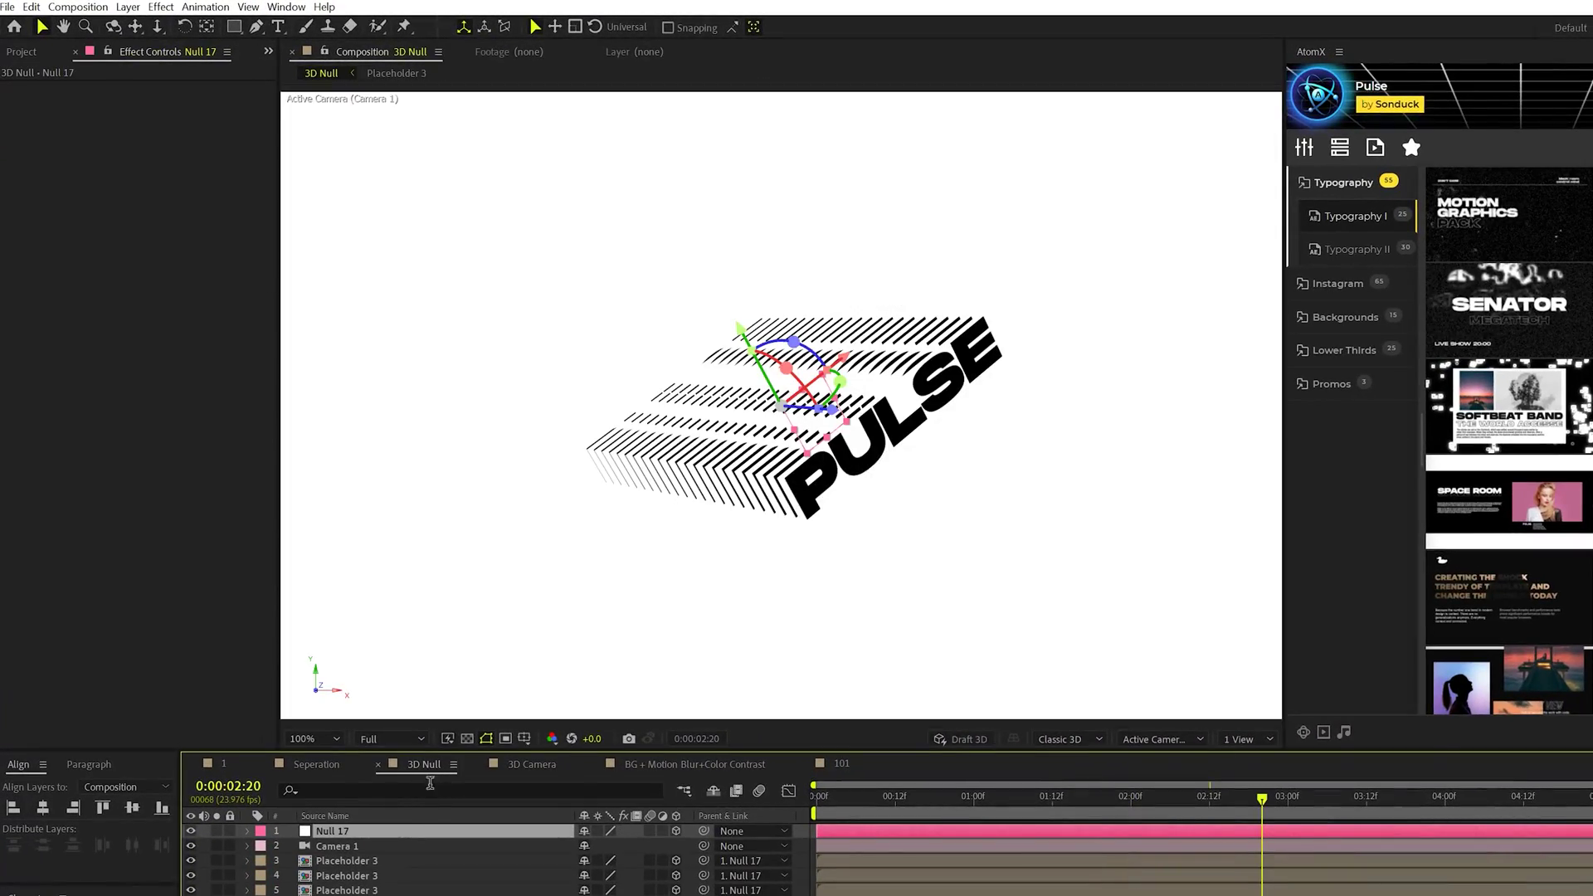
{"action": "left_click", "coordinate": [526, 763]}
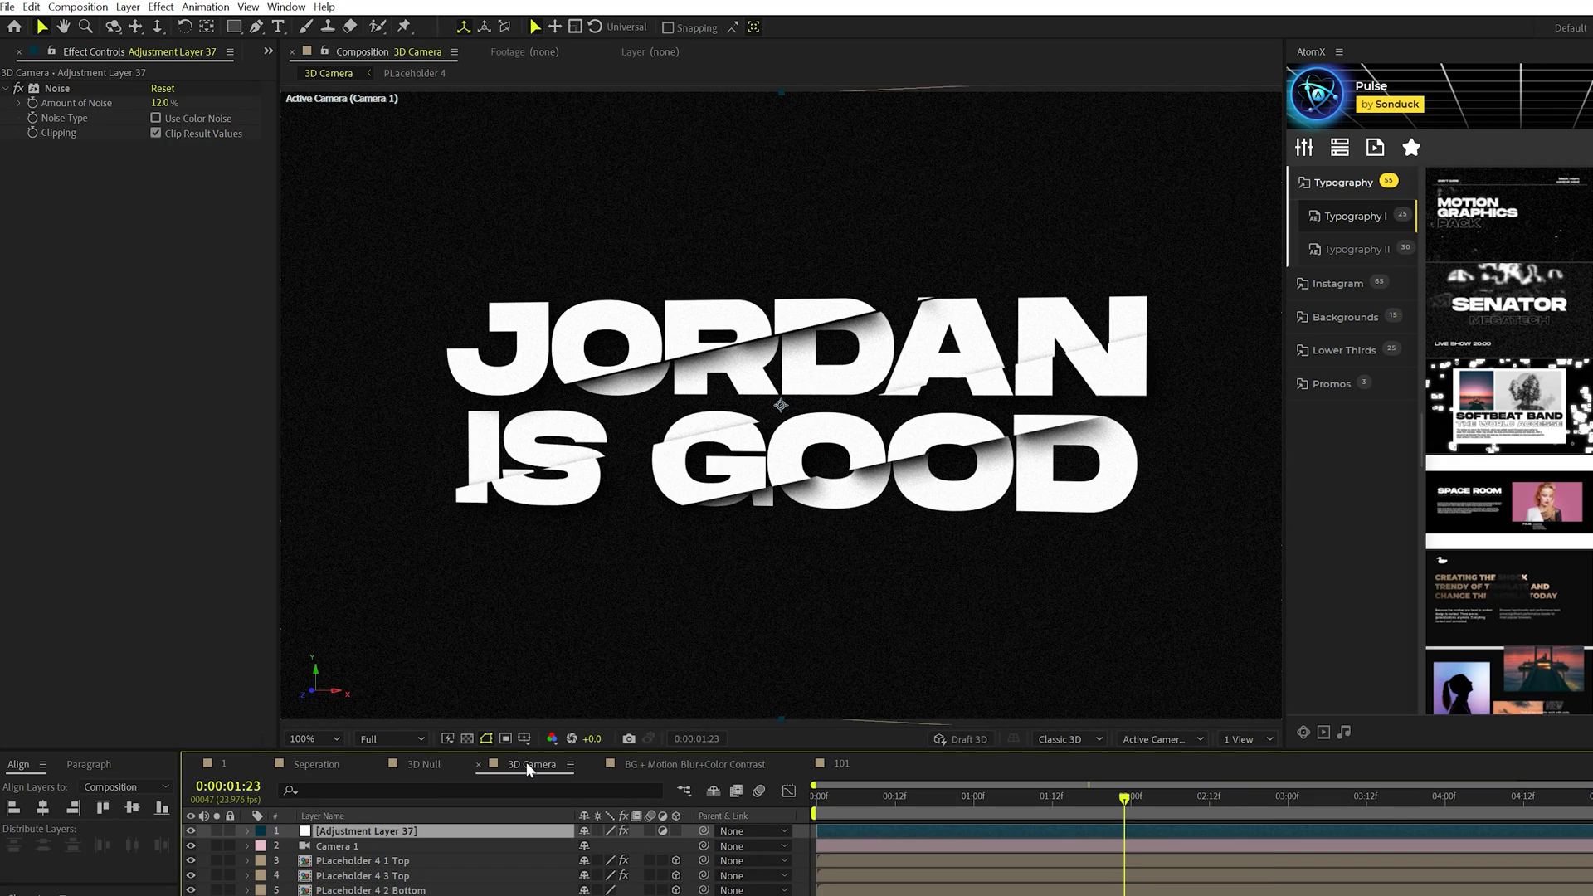
{"action": "left_click", "coordinate": [431, 763]}
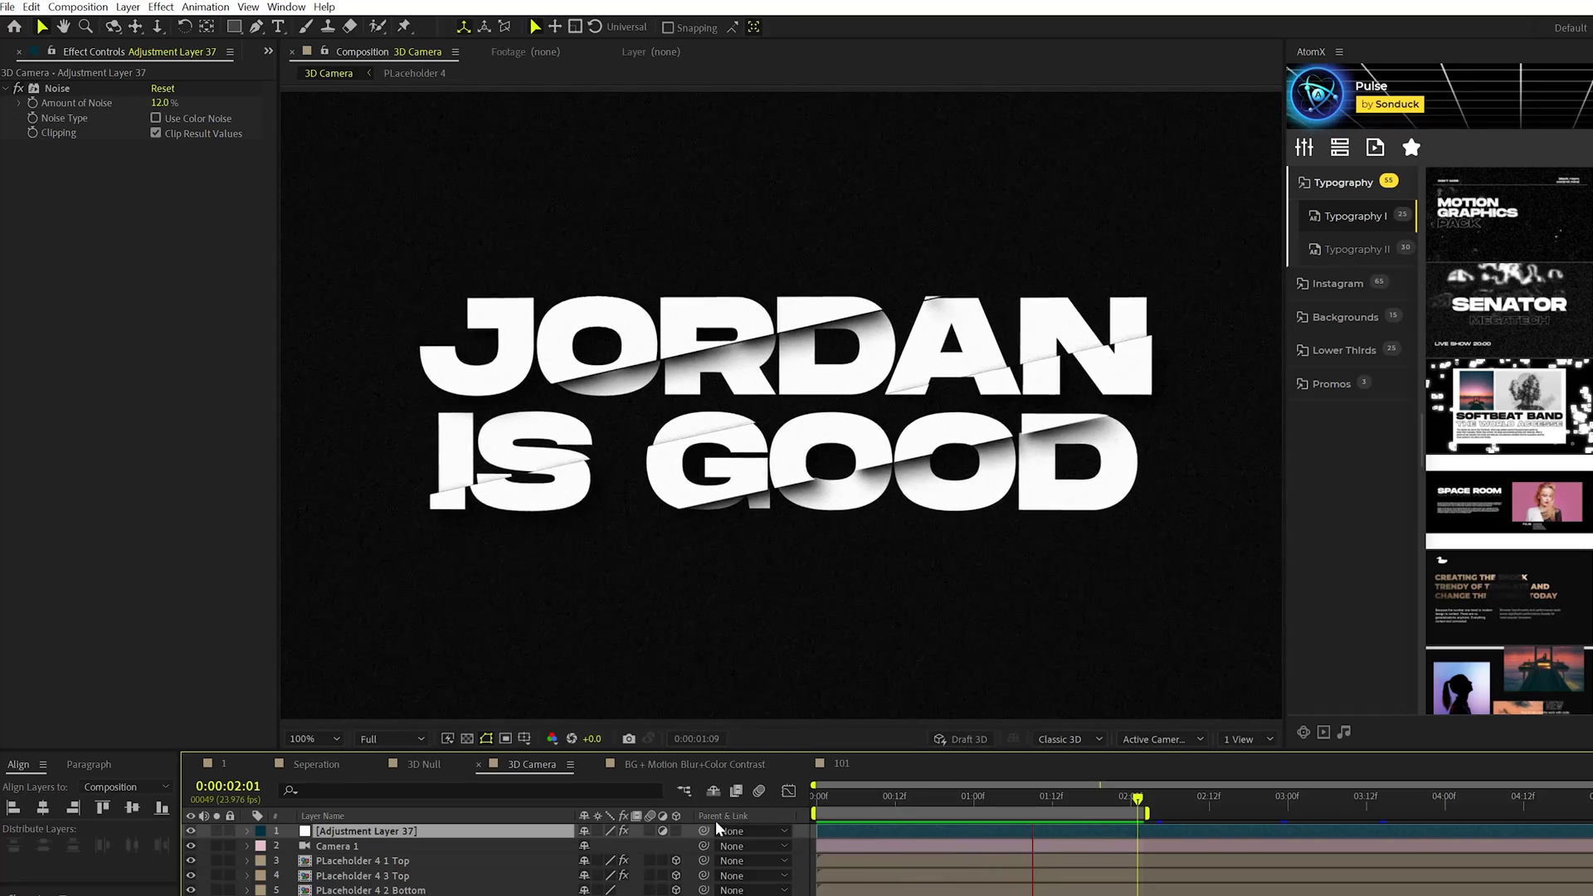
{"action": "left_click", "coordinate": [336, 845]}
{"action": "left_click_drag", "start_coordinate": [113, 26], "coordinate": [136, 33]}
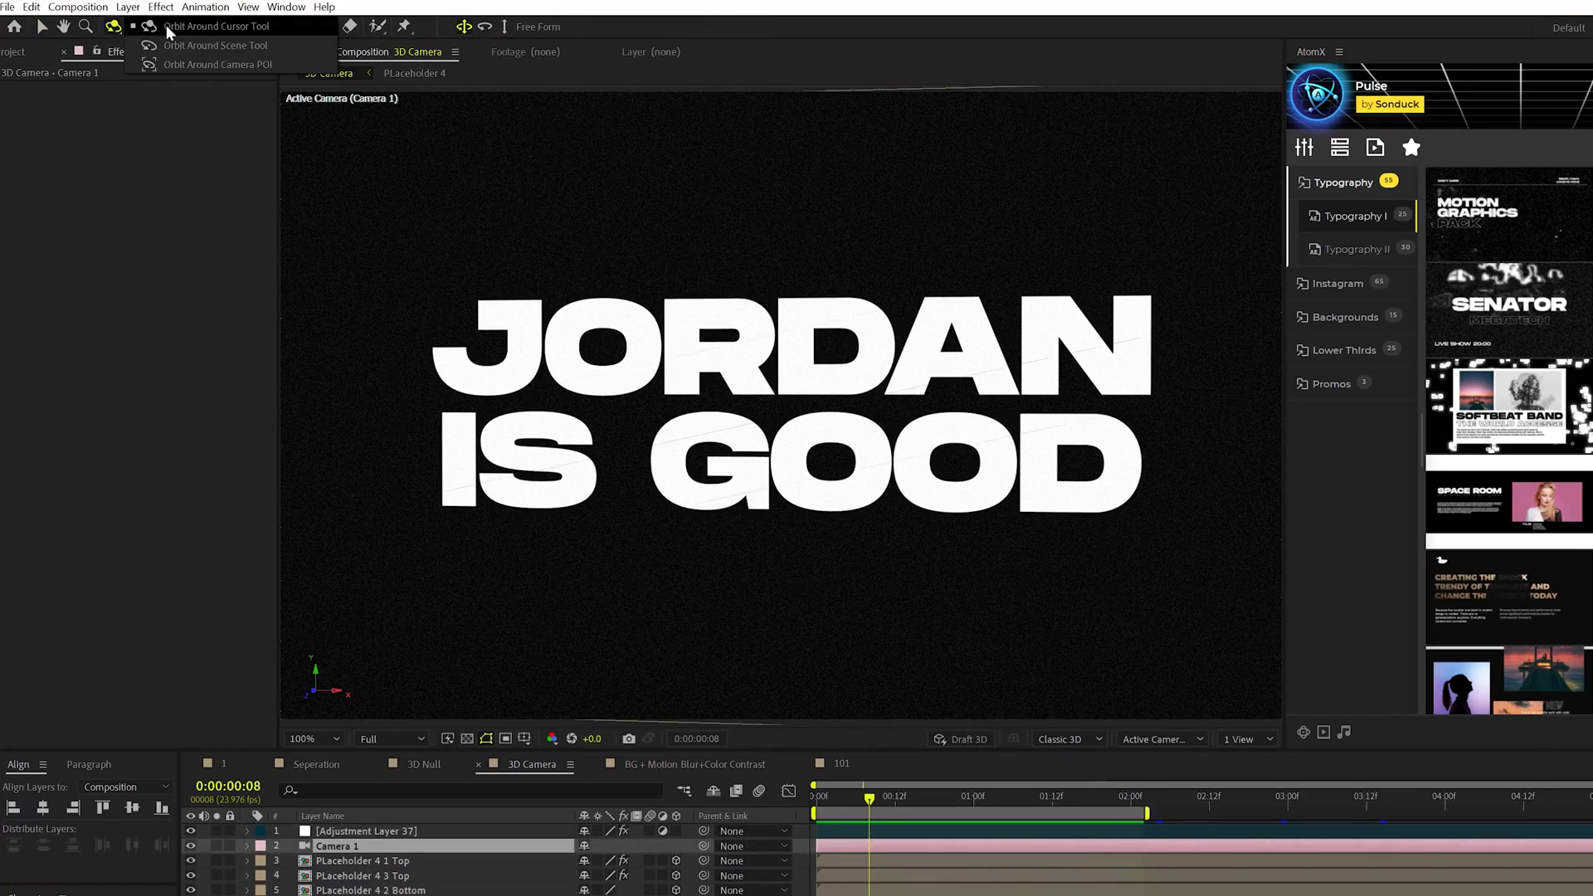
- Preview the slice animation and orbit the camera around the JORDAN IS GOOD text
{"action": "mouse_move", "coordinate": [819, 798]}
{"action": "left_mouse_down"}
{"action": "mouse_move", "coordinate": [1066, 806]}
{"action": "mouse_move", "coordinate": [818, 801]}
{"action": "left_mouse_up"}
{"action": "key", "text": "space"}
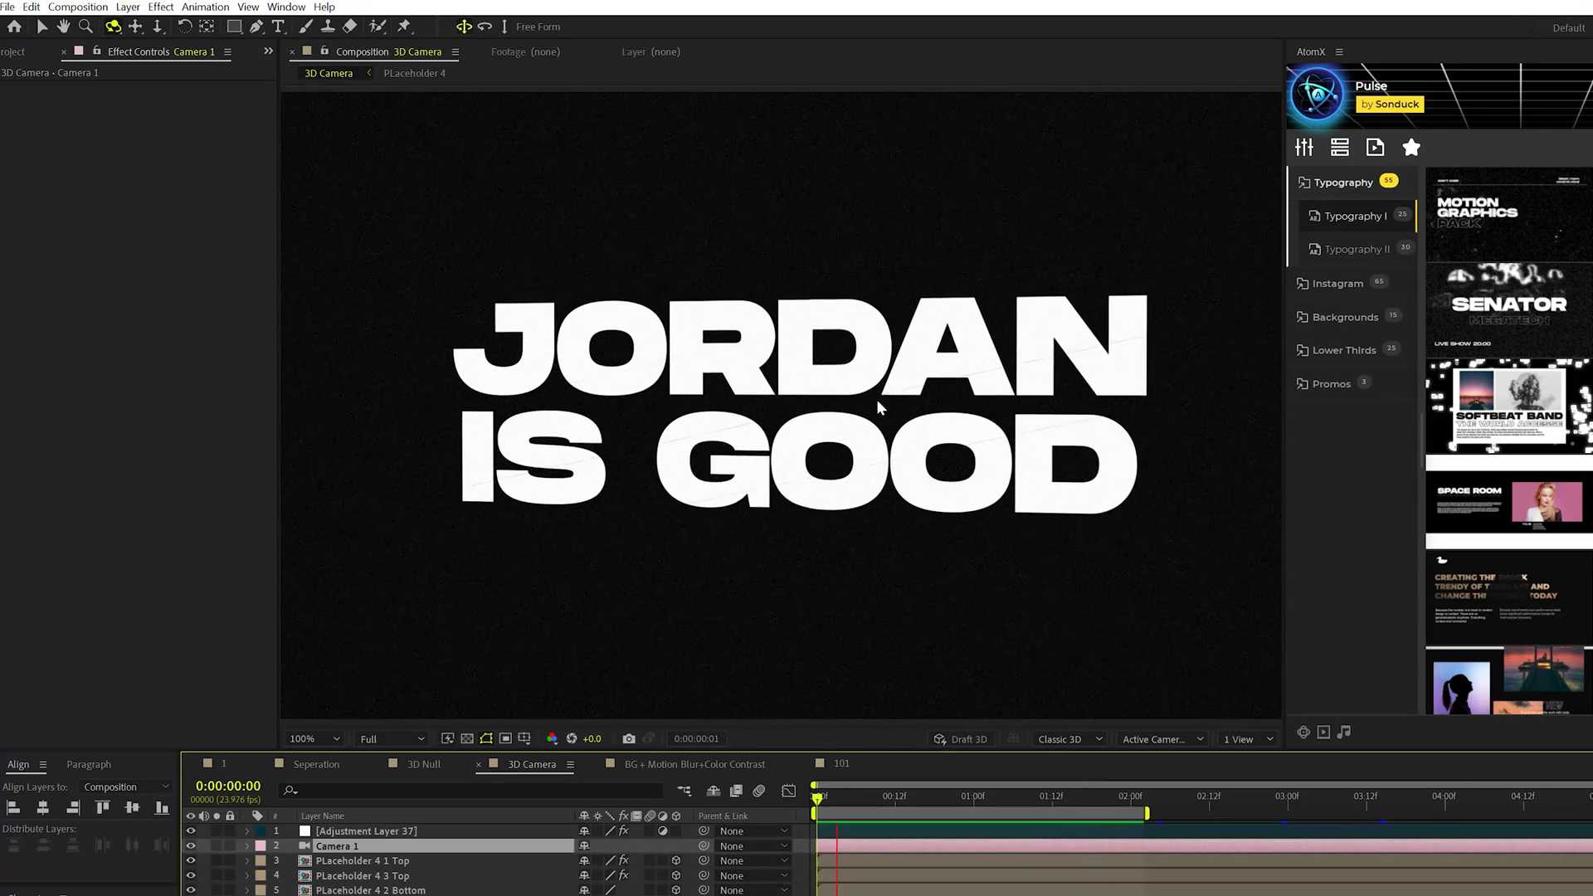
{"action": "key", "text": "space"}
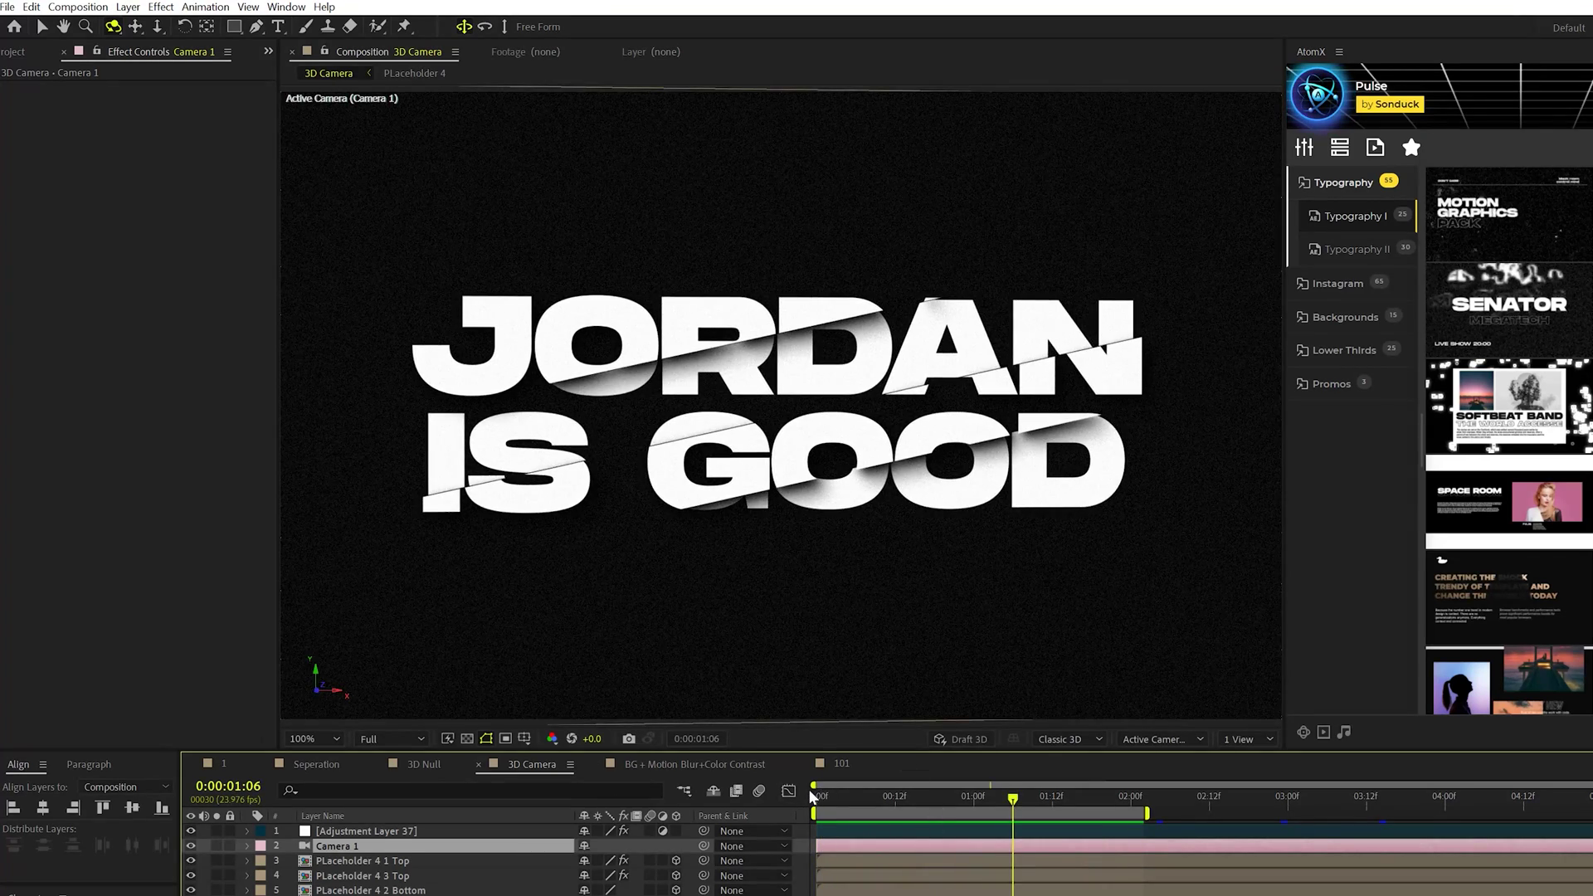
{"action": "left_click", "coordinate": [811, 798]}
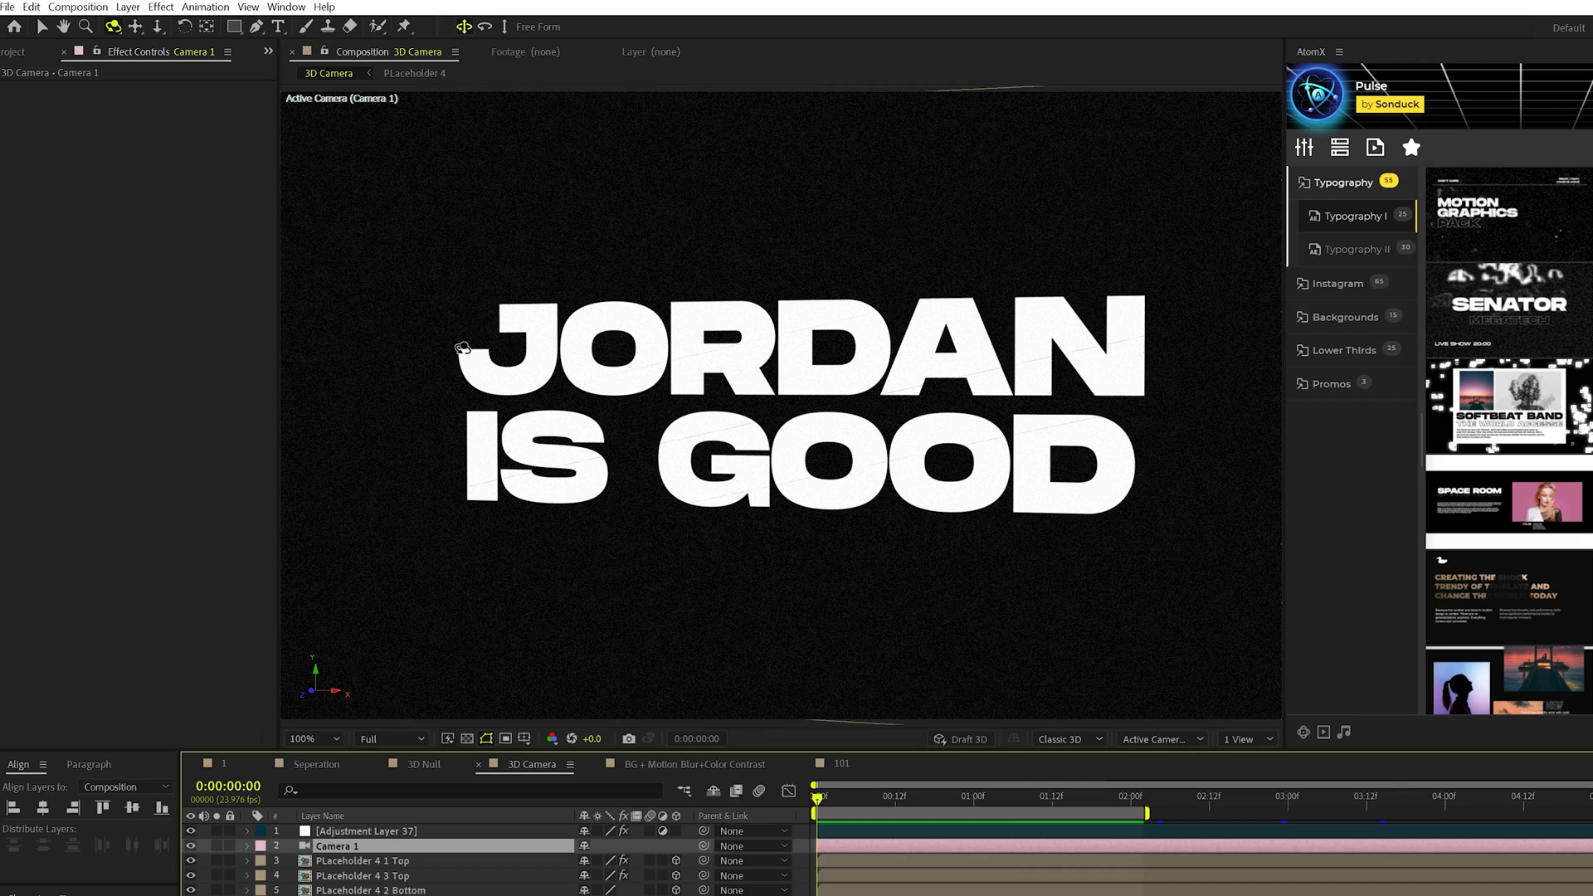
{"action": "mouse_move", "coordinate": [462, 348]}
{"action": "left_mouse_down"}
{"action": "mouse_move", "coordinate": [643, 379]}
{"action": "mouse_move", "coordinate": [581, 395]}
{"action": "mouse_move", "coordinate": [457, 362]}
{"action": "left_mouse_up"}
{"action": "left_click_drag", "start_coordinate": [834, 794], "coordinate": [889, 806]}
{"action": "left_click", "coordinate": [429, 764]}
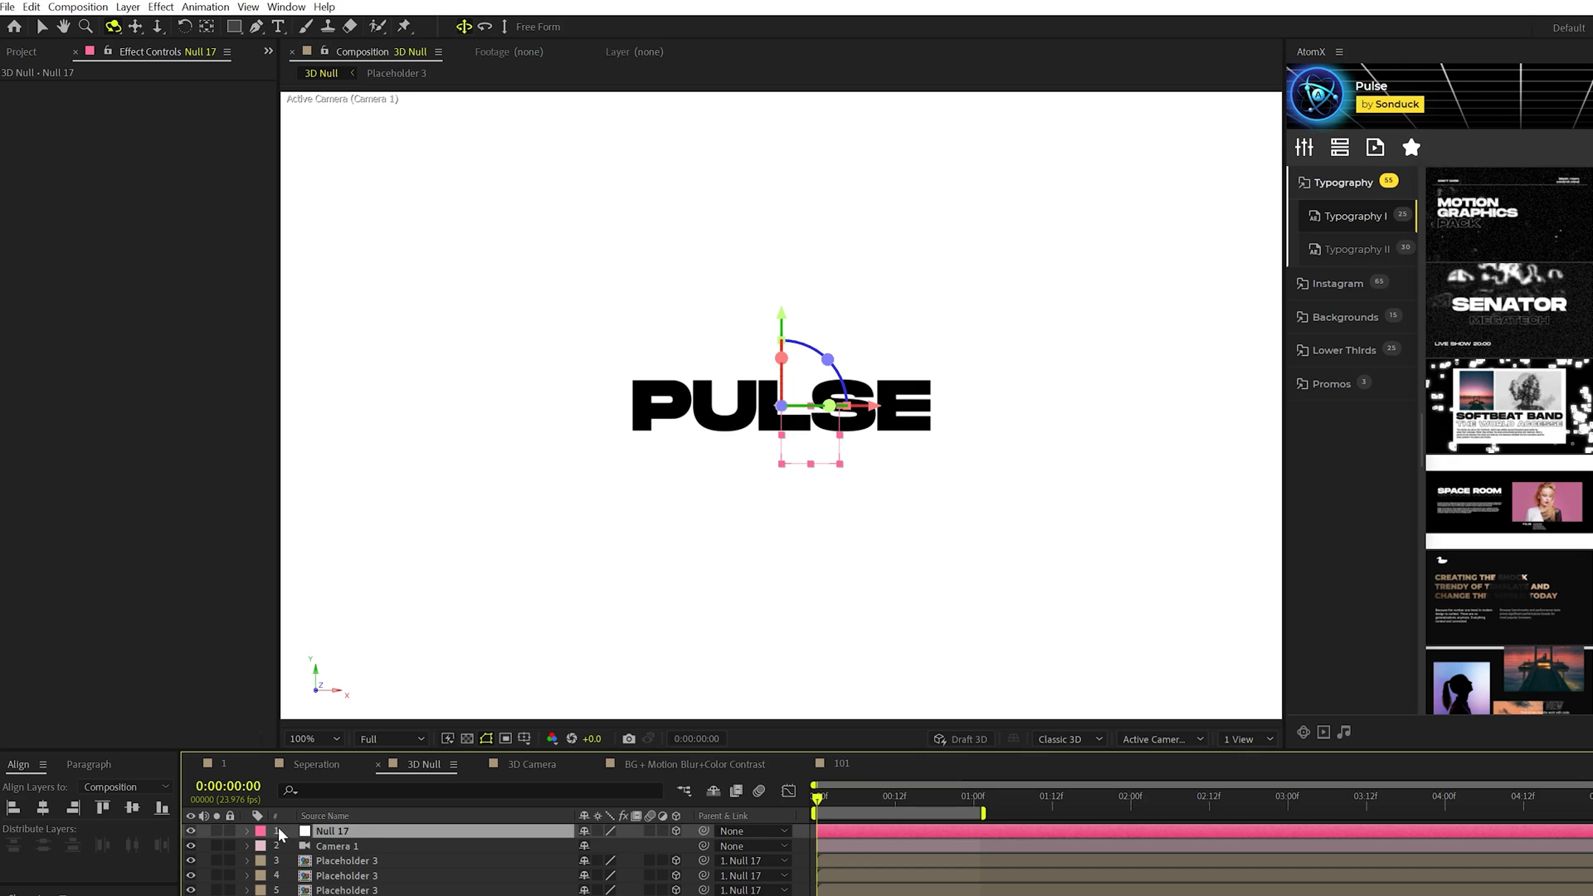
{"action": "left_click", "coordinate": [246, 830]}
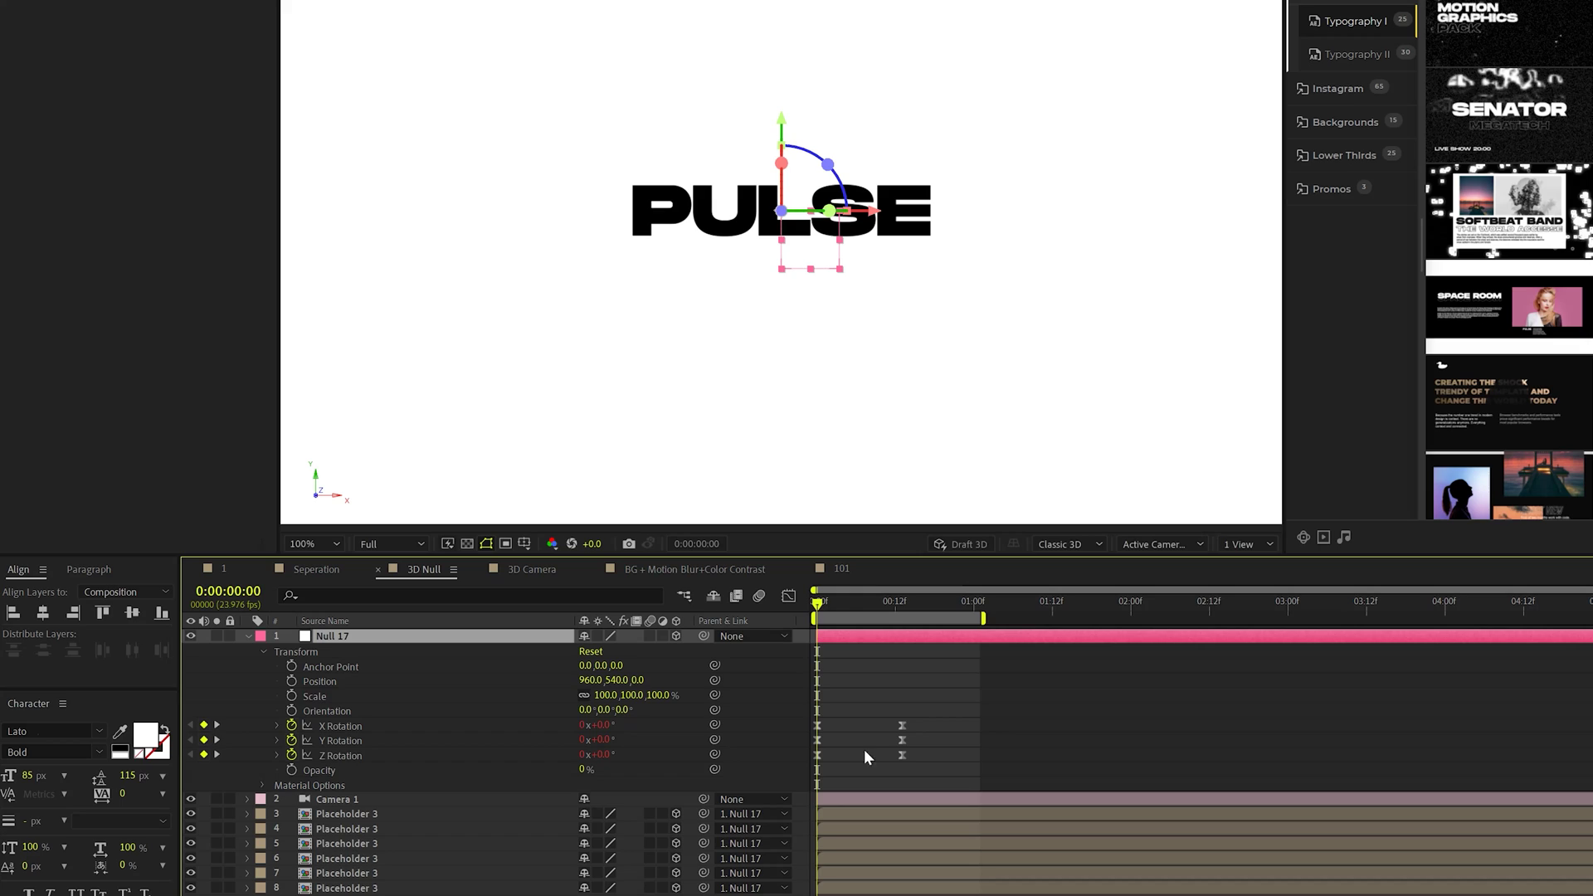
{"action": "left_click_drag", "start_coordinate": [821, 601], "coordinate": [778, 625]}
{"action": "key", "text": "space"}
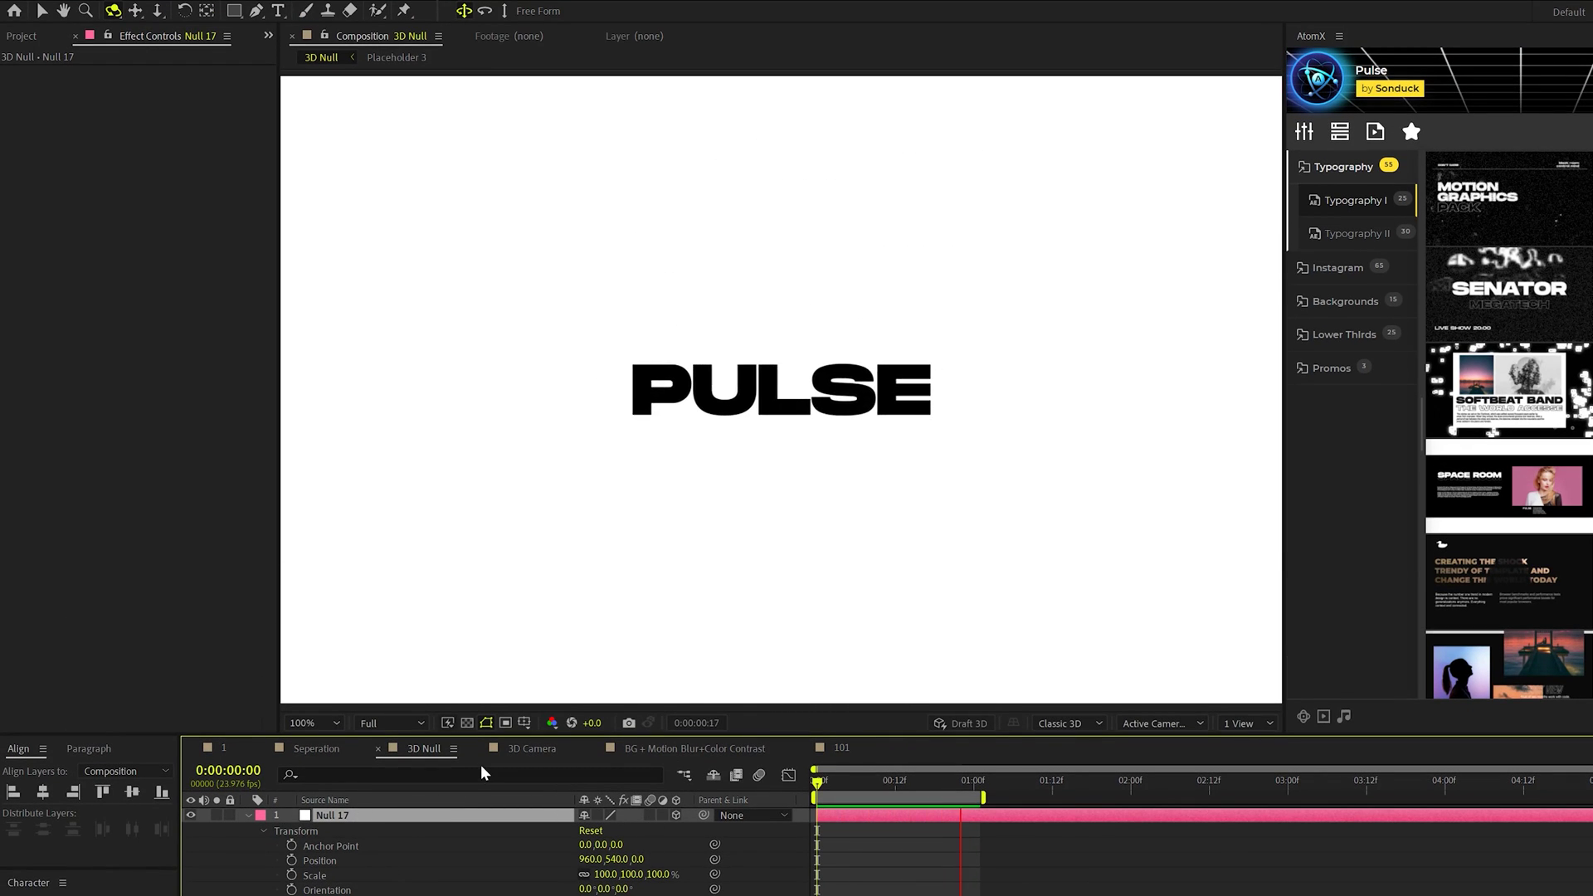
{"action": "left_click", "coordinate": [519, 745]}
{"action": "key", "text": "space"}
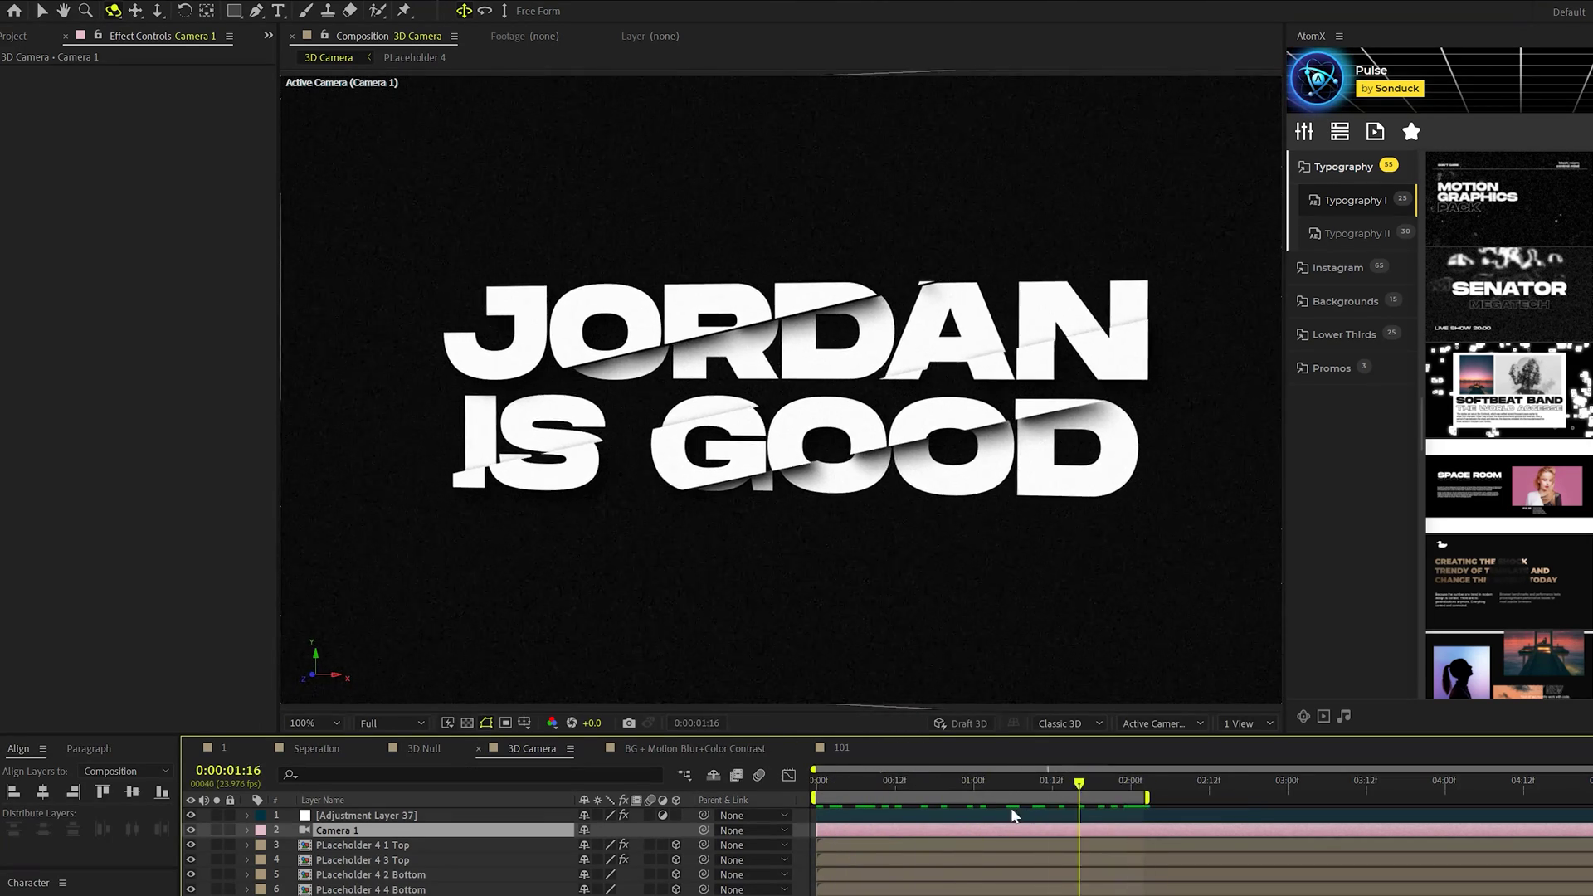
- Switch to the Seperation composition with its pink MOVE title
{"action": "left_click", "coordinate": [424, 748]}
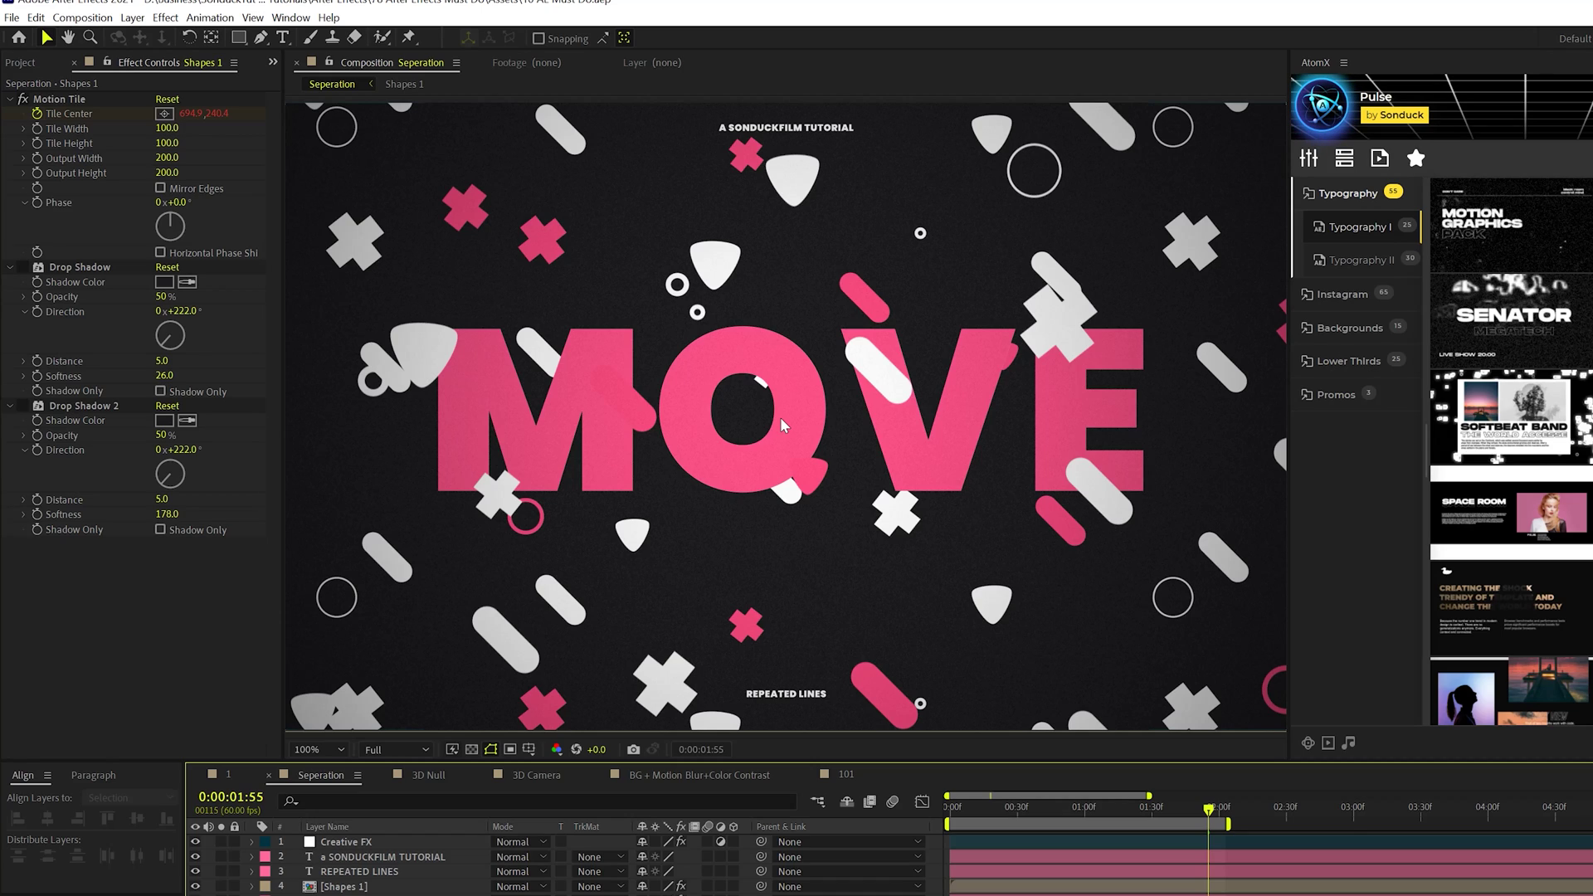
- Apply a Drop Shadow with softness 24 to the Shapes 1 layer at frame 0:00:01:21
{"action": "left_click", "coordinate": [1118, 887]}
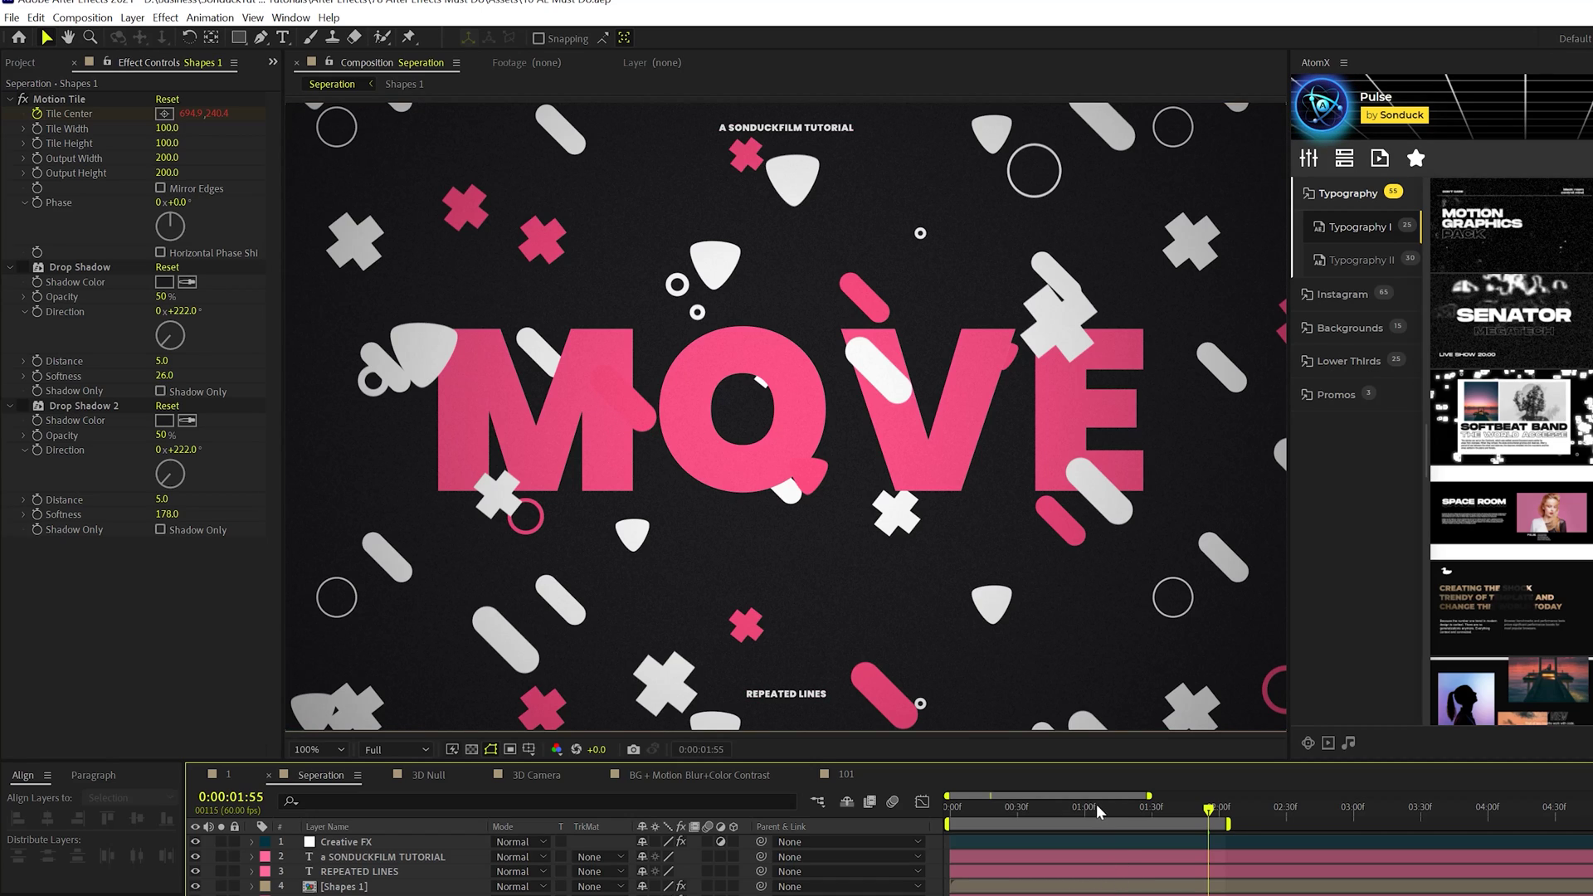
{"action": "left_click_drag", "start_coordinate": [1096, 804], "coordinate": [1132, 809]}
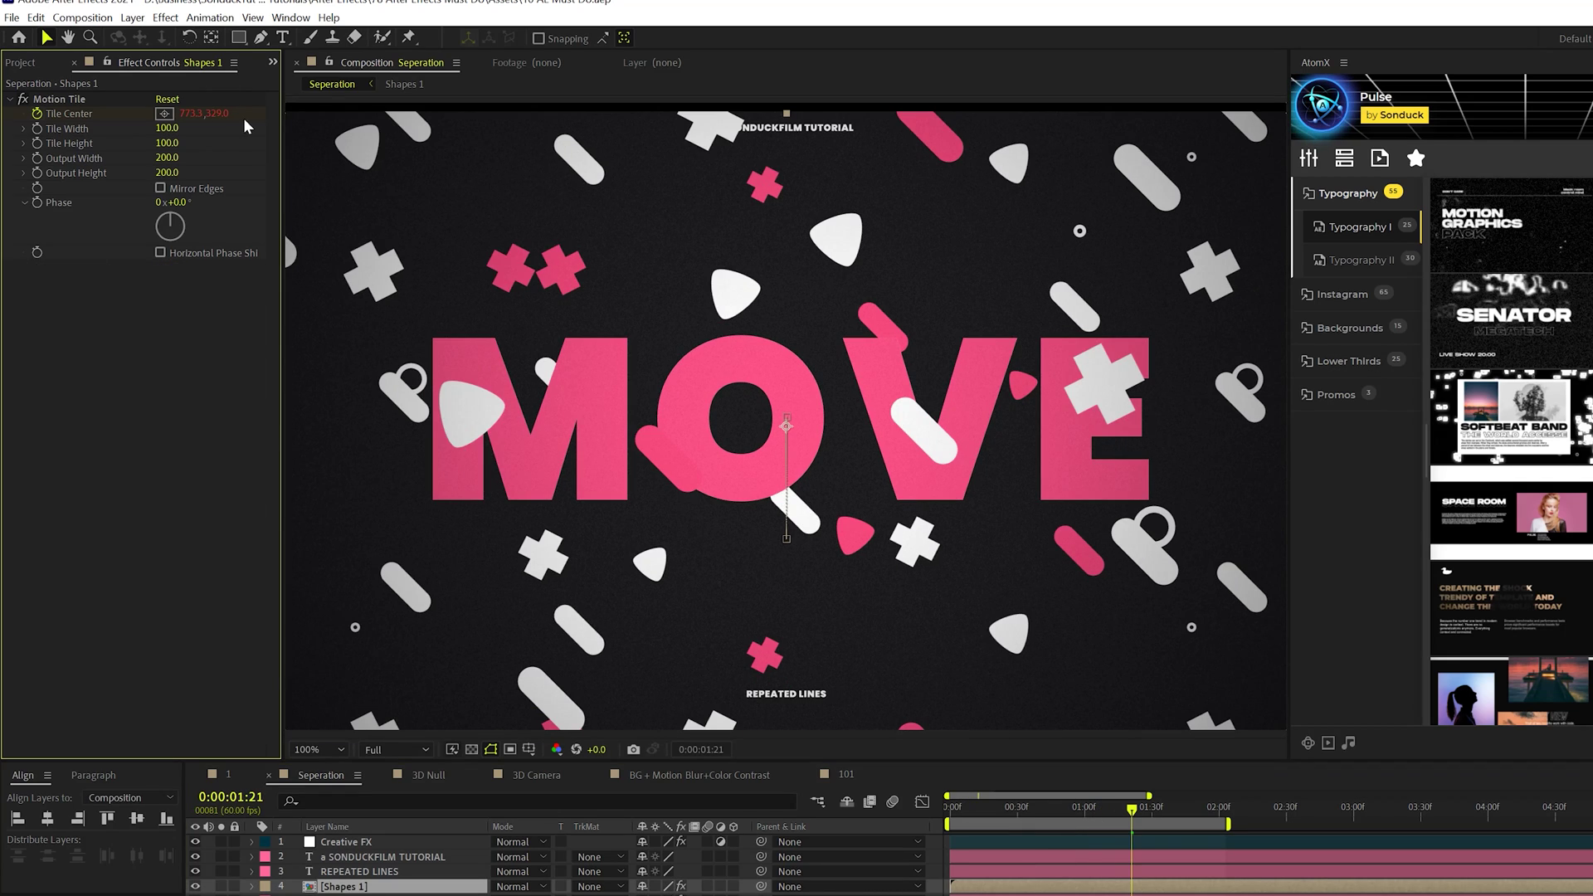
{"action": "left_click", "coordinate": [170, 18]}
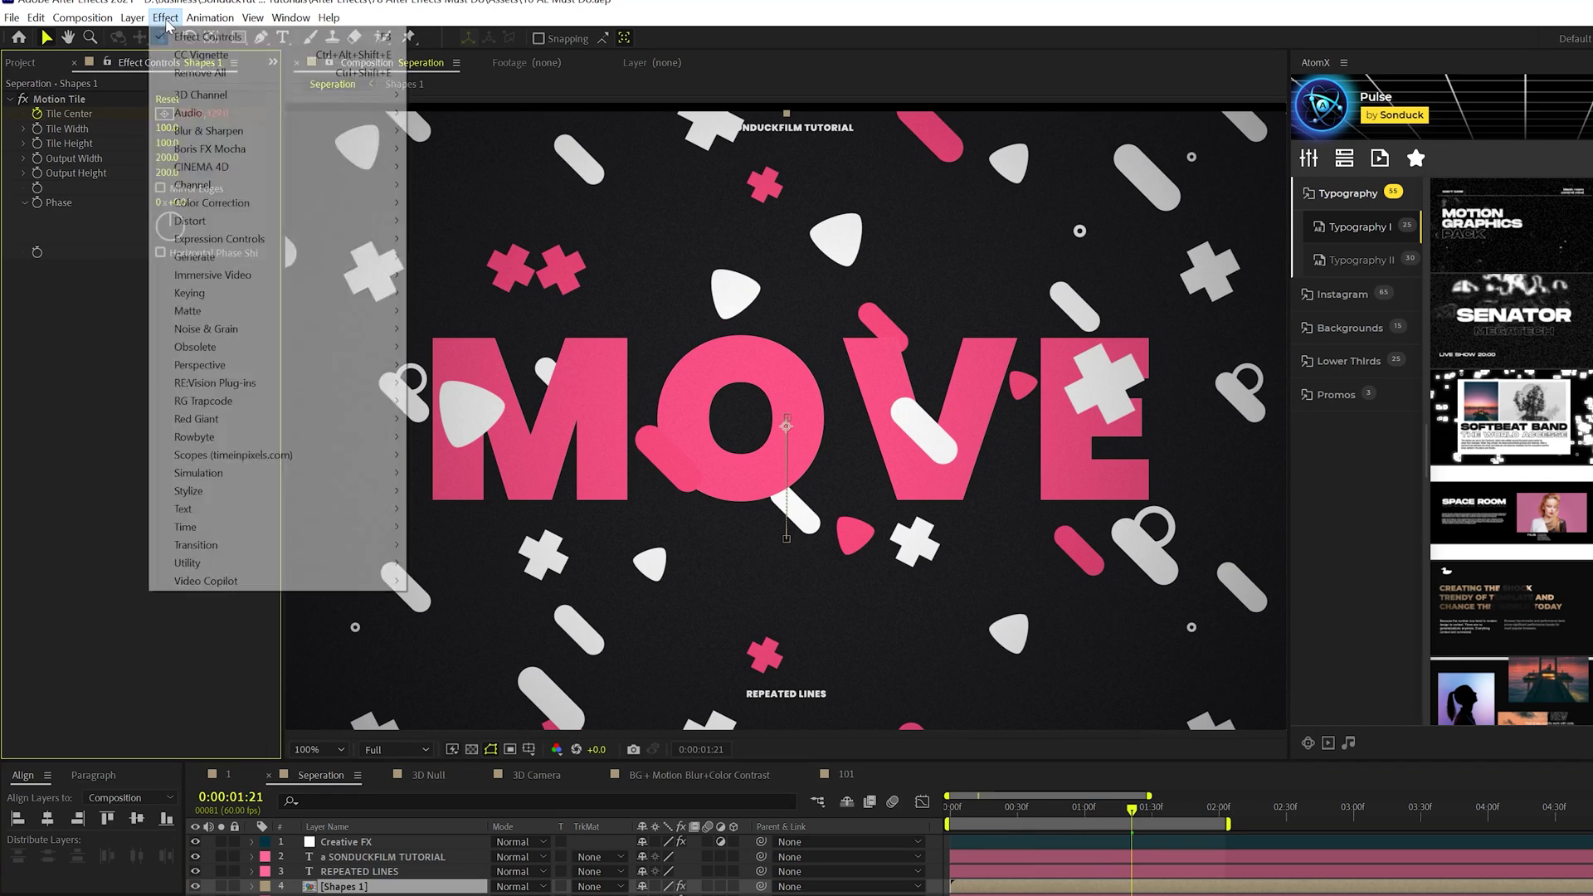
{"action": "mouse_move", "coordinate": [214, 480]}
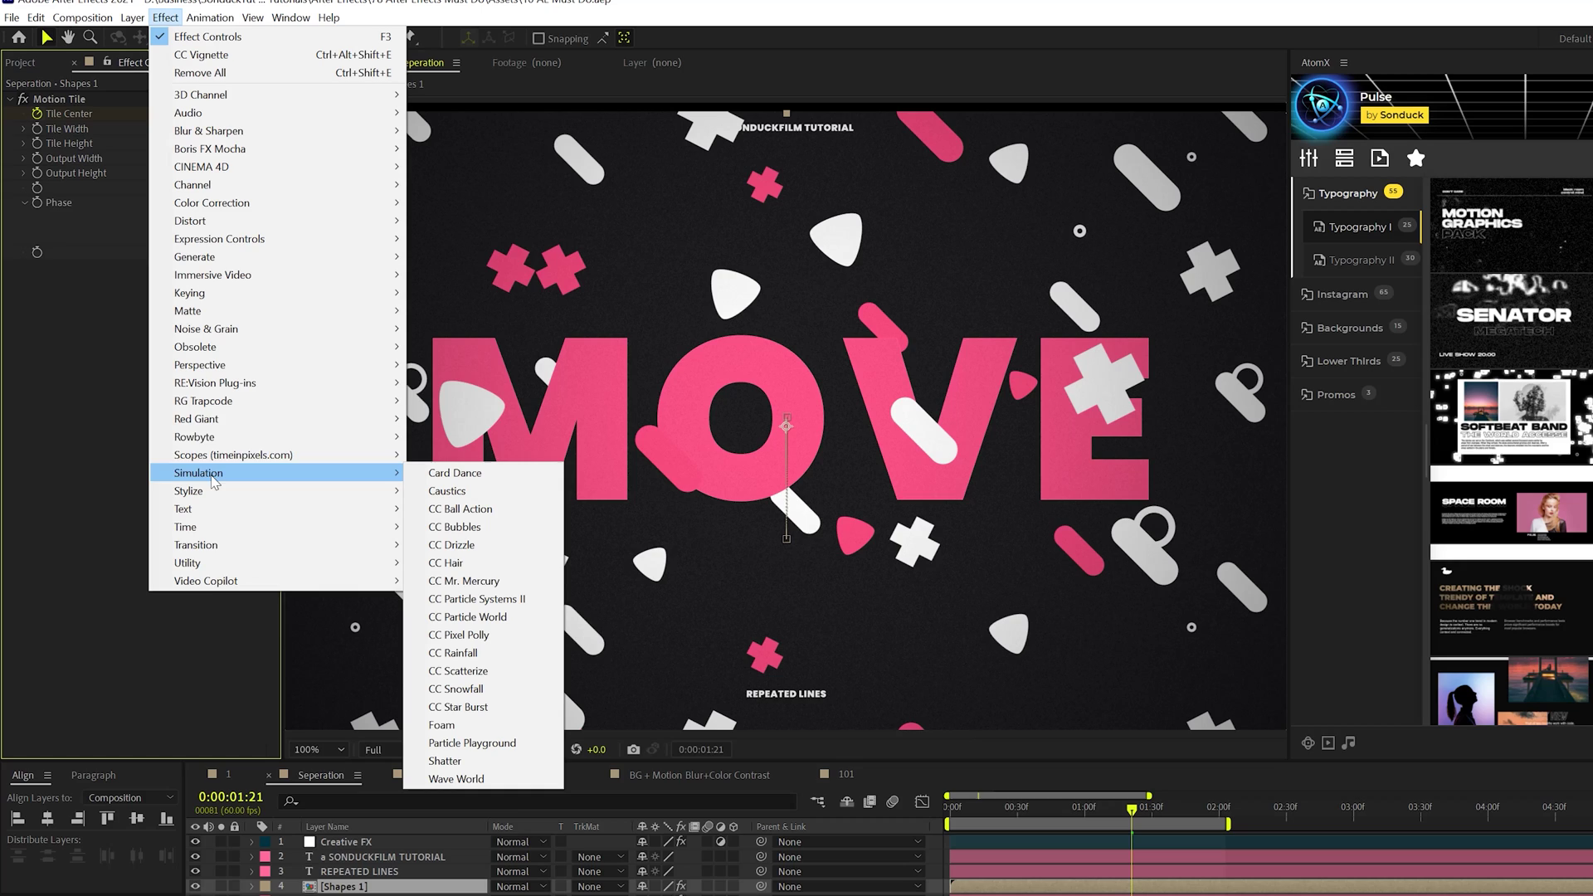
{"action": "mouse_move", "coordinate": [207, 366]}
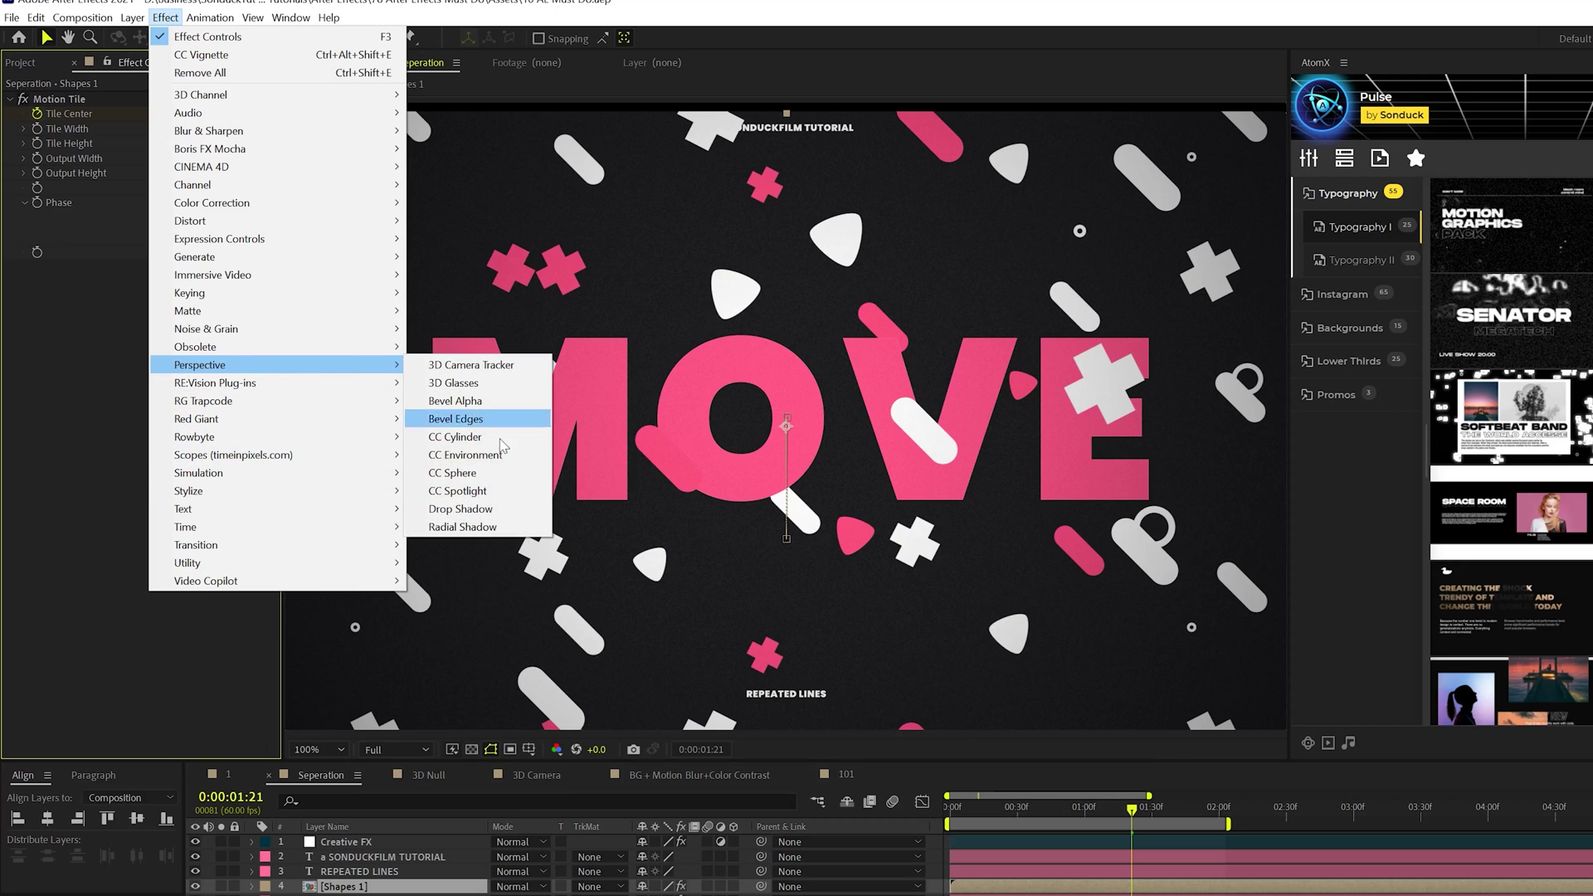
{"action": "left_click", "coordinate": [461, 508]}
{"action": "left_click_drag", "start_coordinate": [160, 375], "coordinate": [182, 375]}
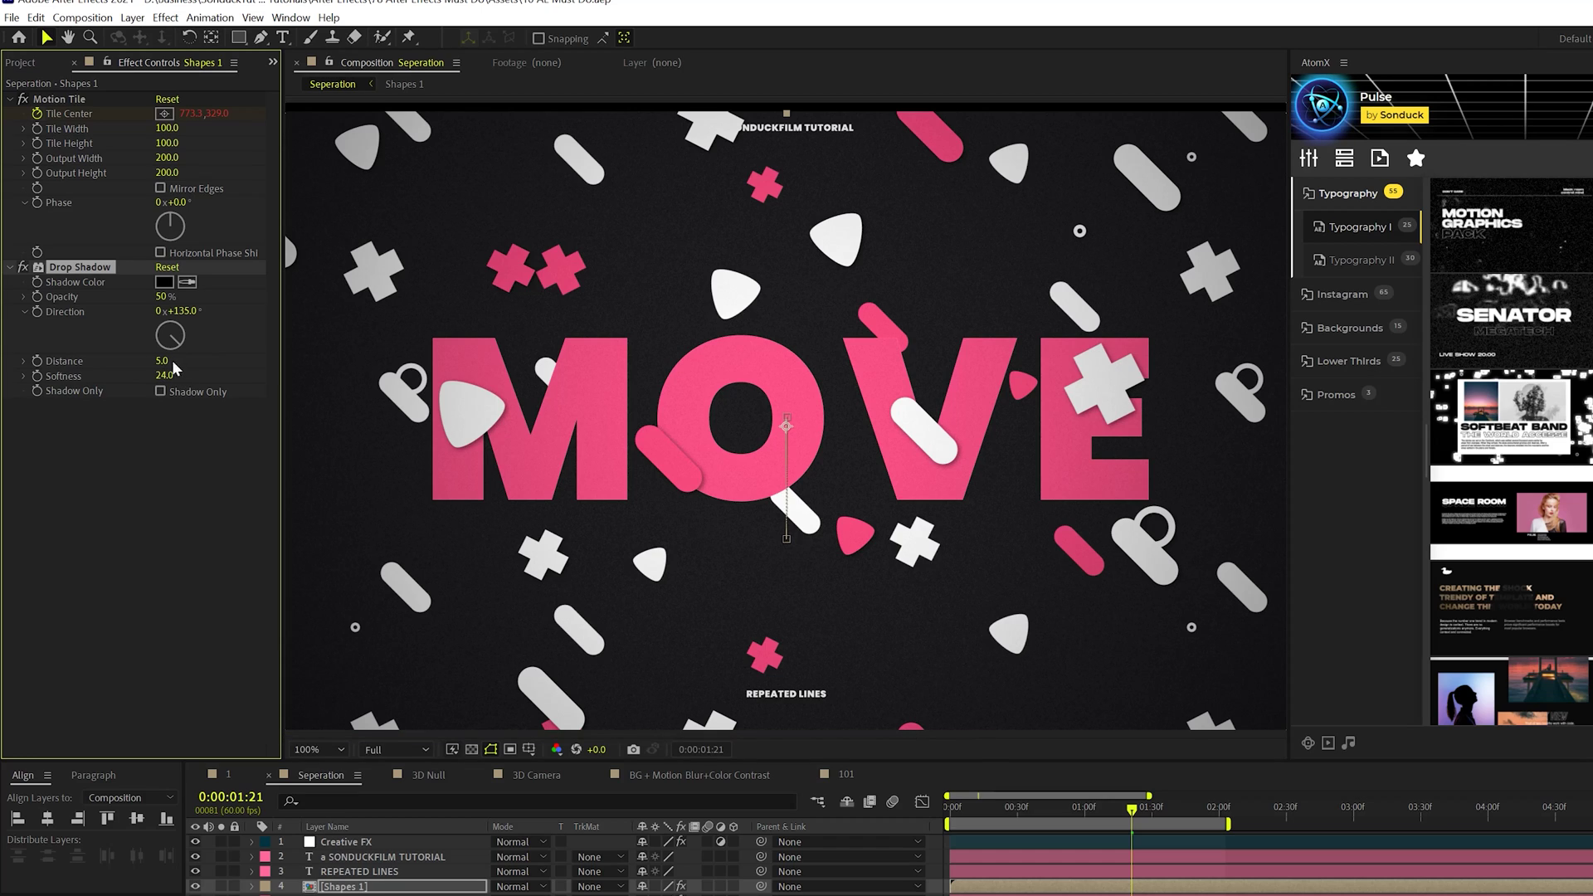
- Duplicate the drop shadow, set the copy's softness to 178, then compare the MOVE layer
{"action": "left_click", "coordinate": [36, 18]}
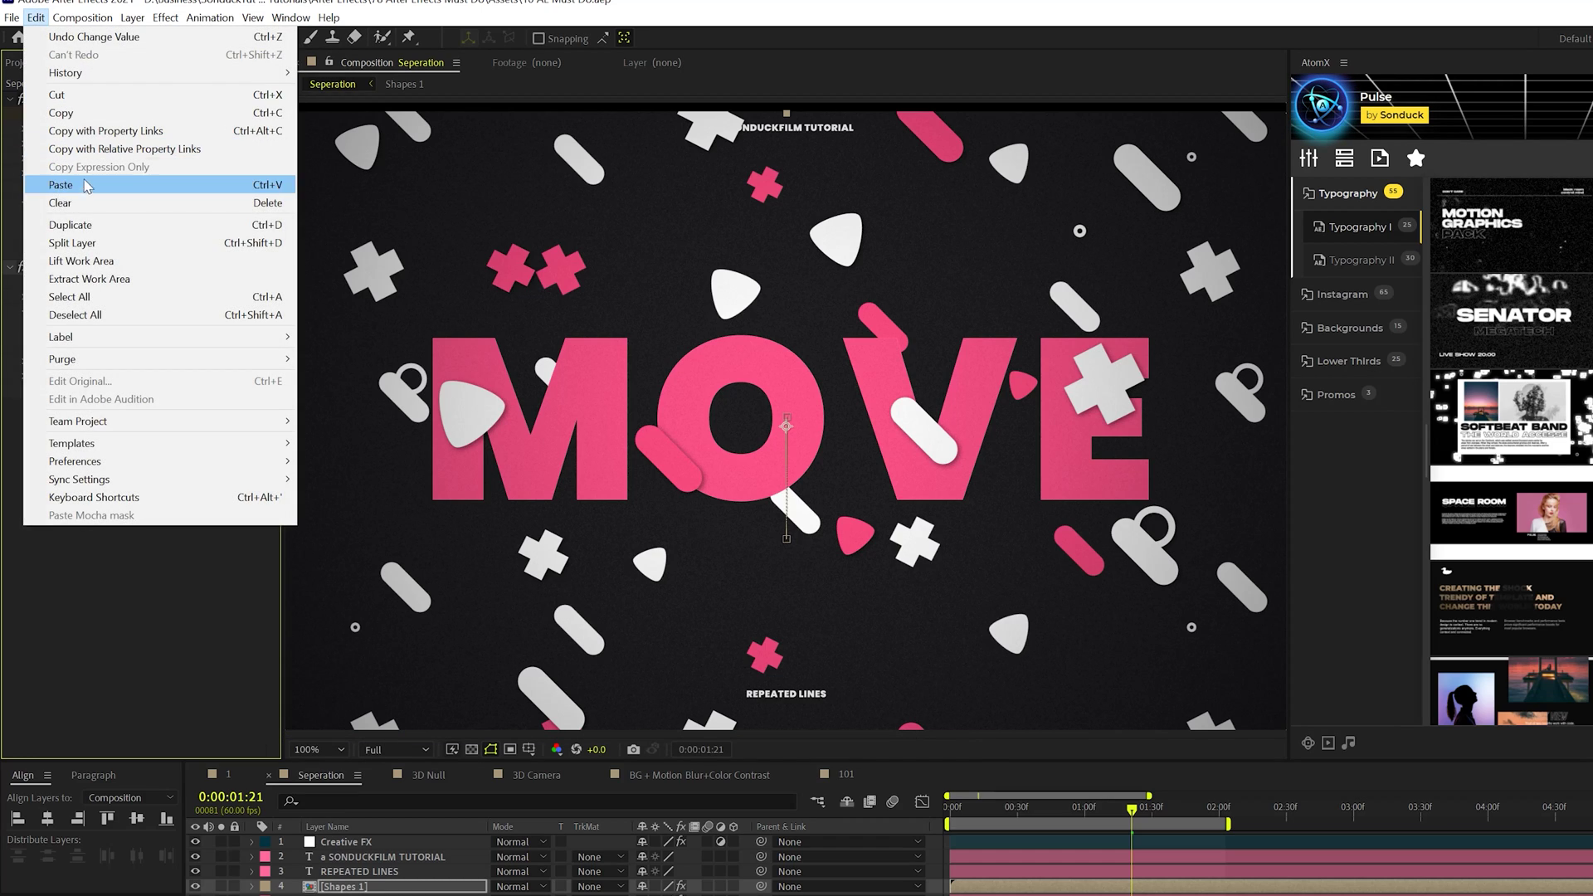
{"action": "left_click", "coordinate": [72, 217]}
{"action": "left_click_drag", "start_coordinate": [160, 514], "coordinate": [349, 514]}
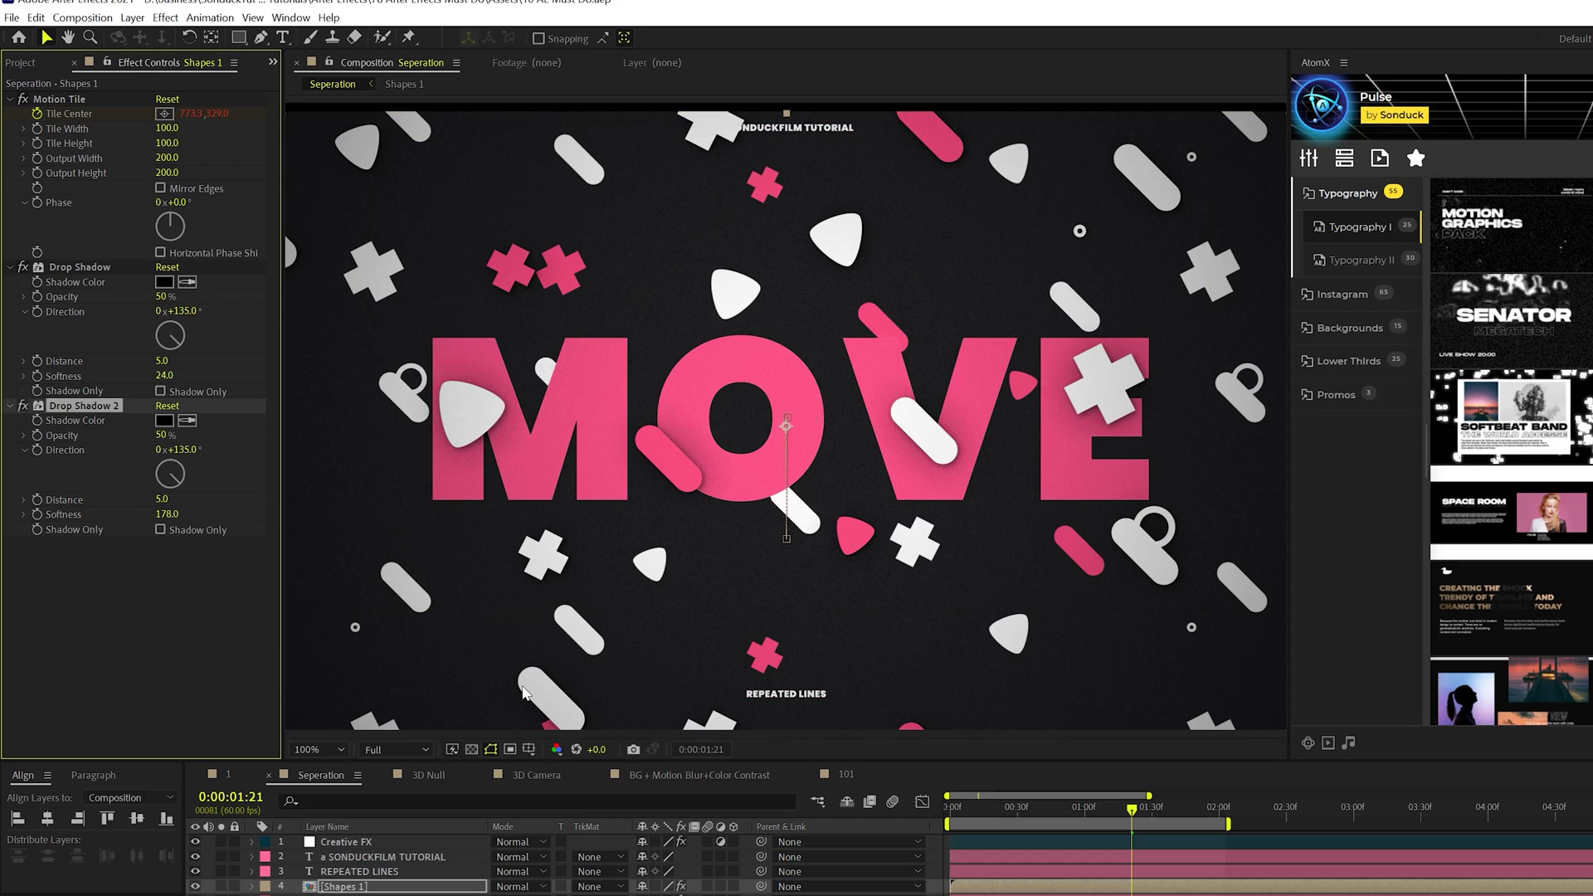
{"action": "key", "text": "ctrl+Down"}
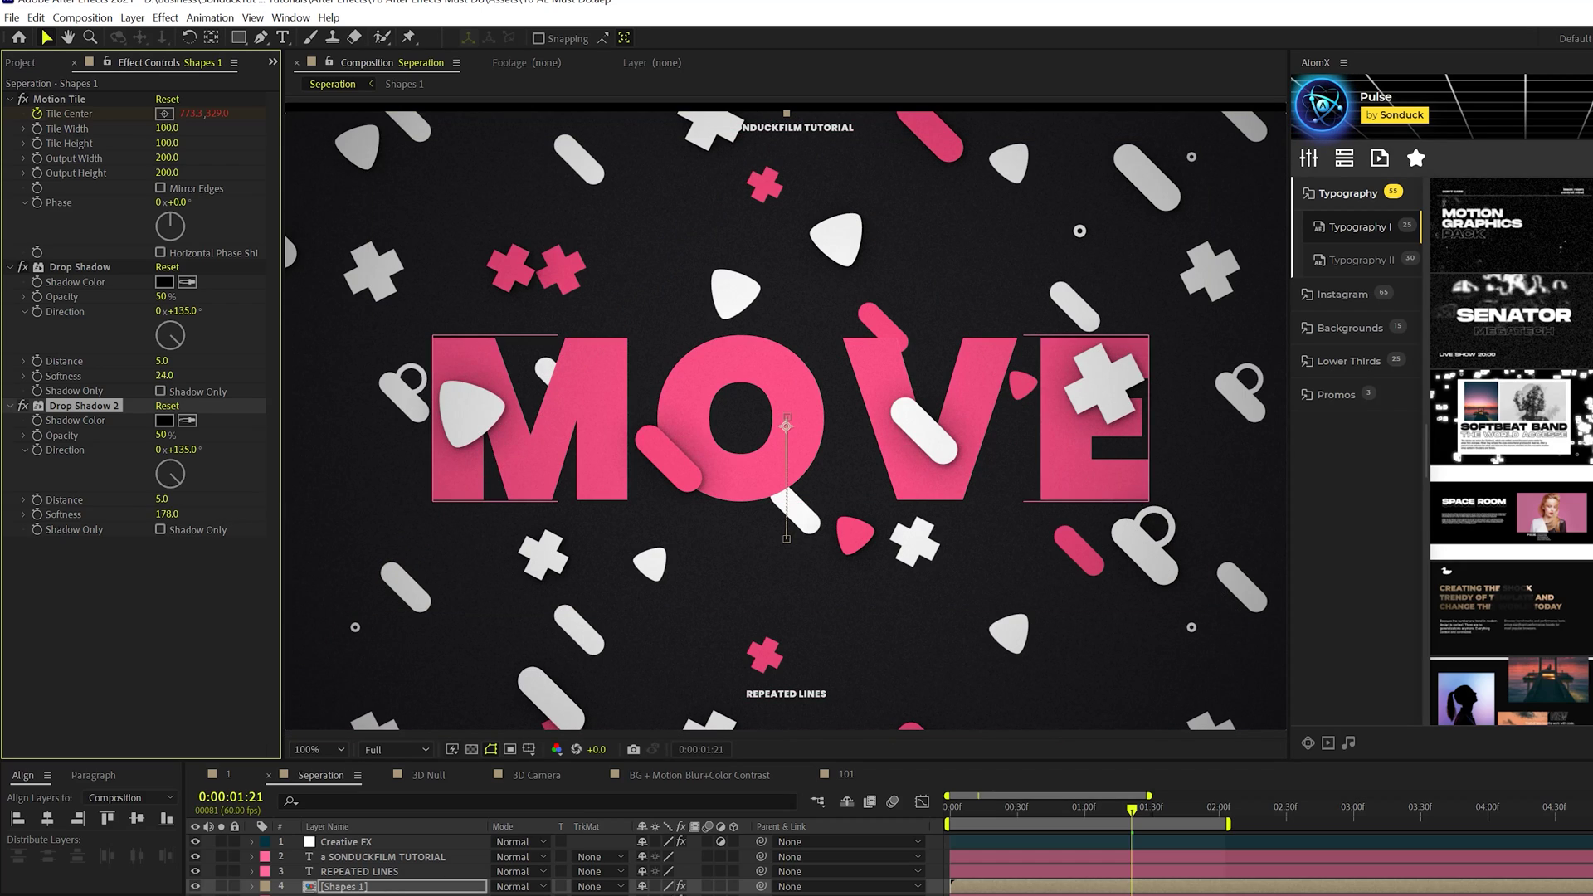
{"action": "left_click", "coordinate": [25, 101]}
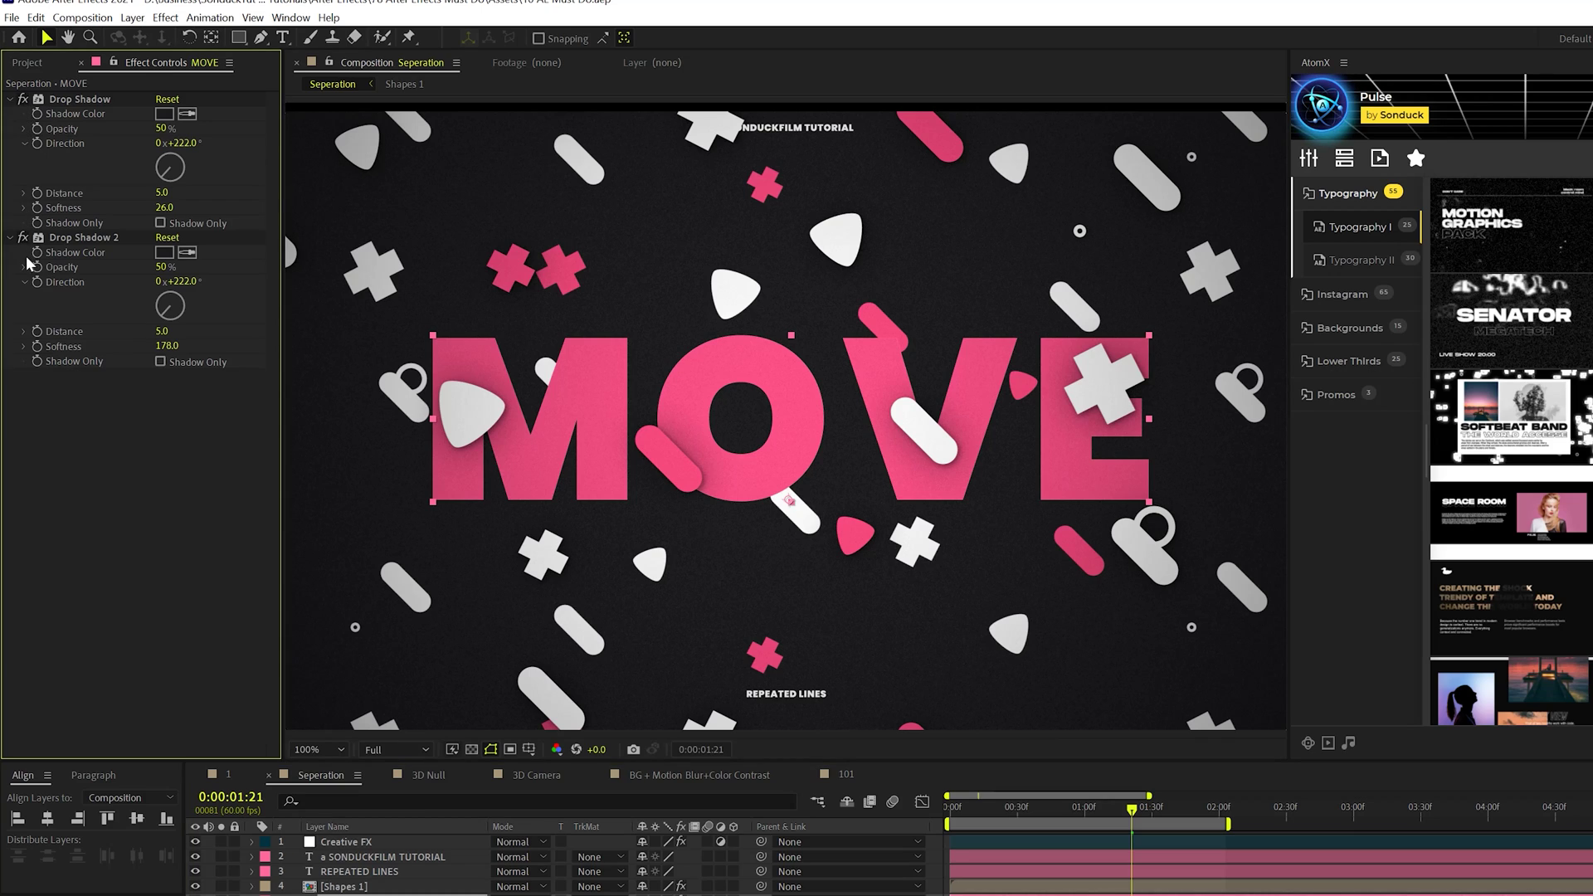
{"action": "scroll", "coordinate": [684, 544], "scroll_direction": "up", "scroll_amount": 1}
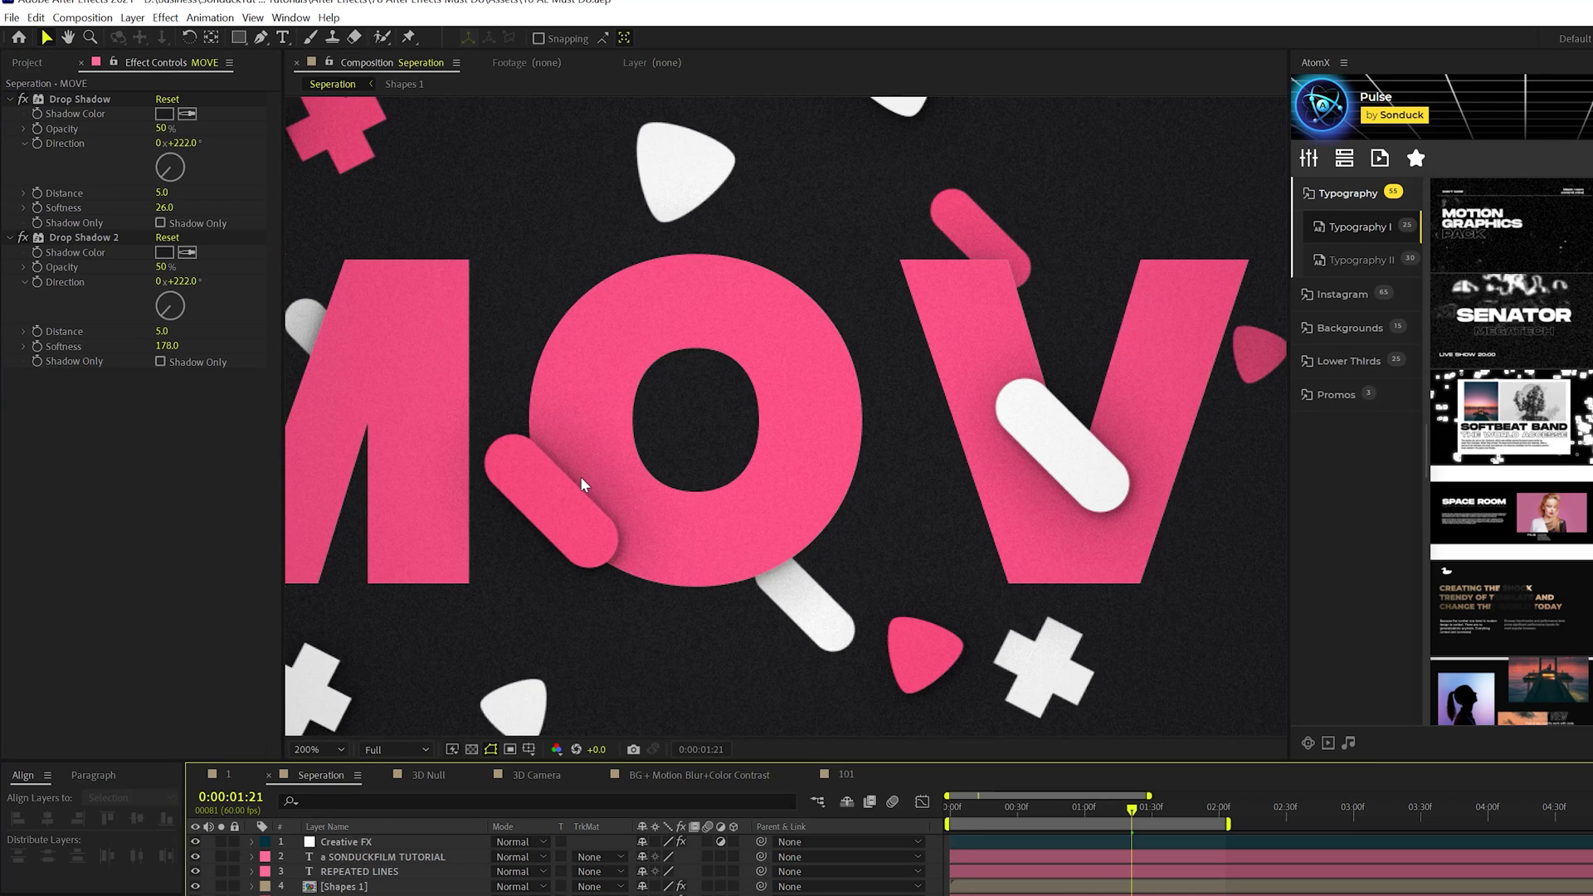
{"action": "scroll", "coordinate": [835, 531], "scroll_direction": "down", "scroll_amount": 1}
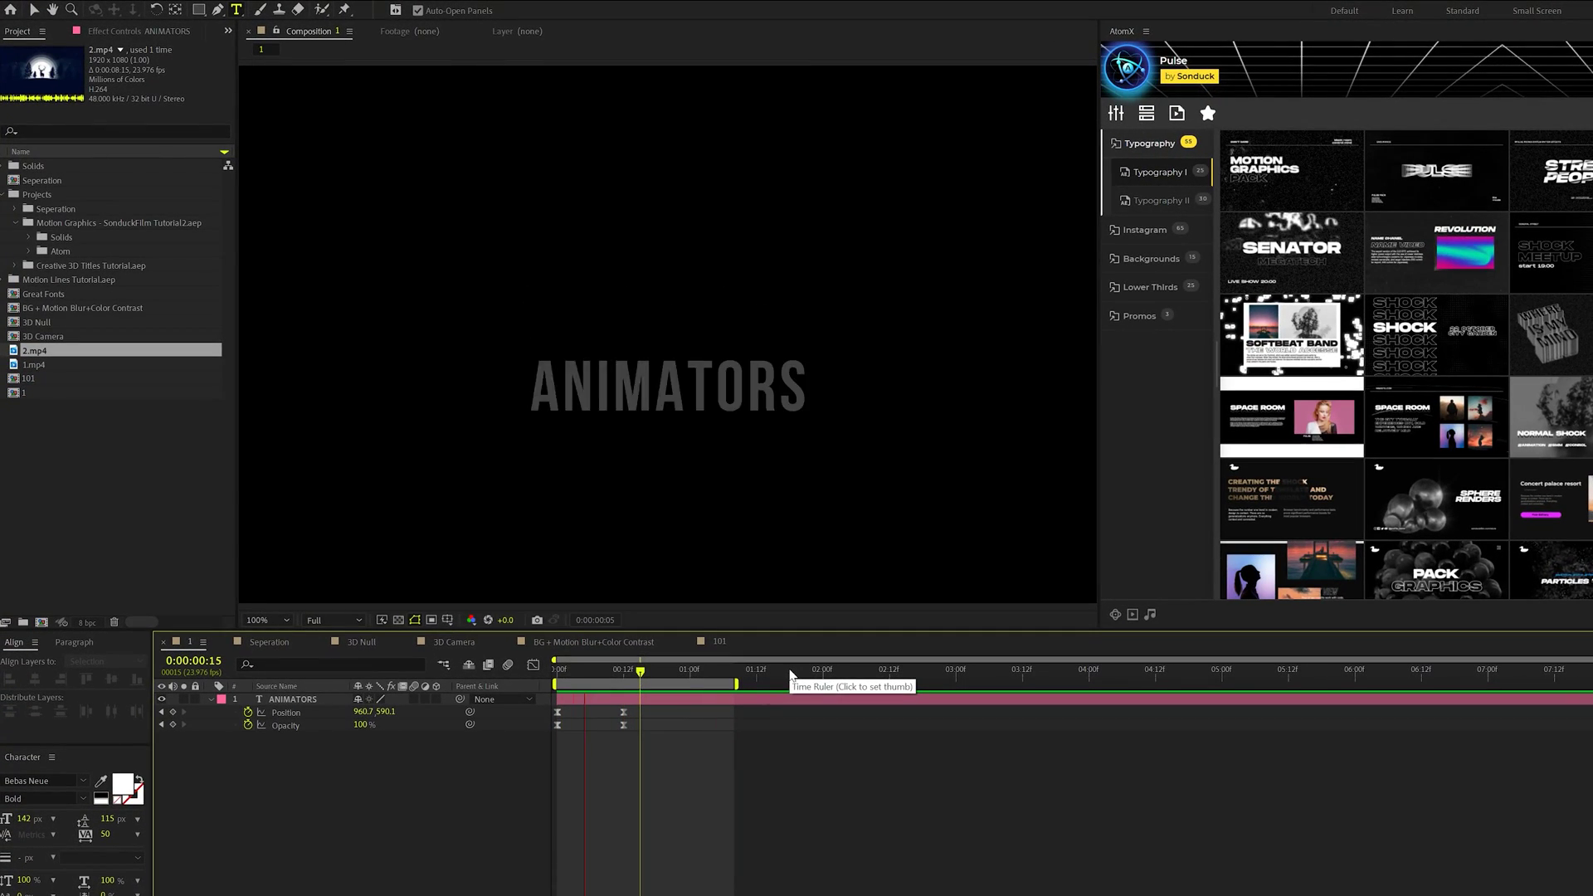
- Preview the ANIMATORS title and duplicate its layer
{"action": "left_click", "coordinate": [213, 699]}
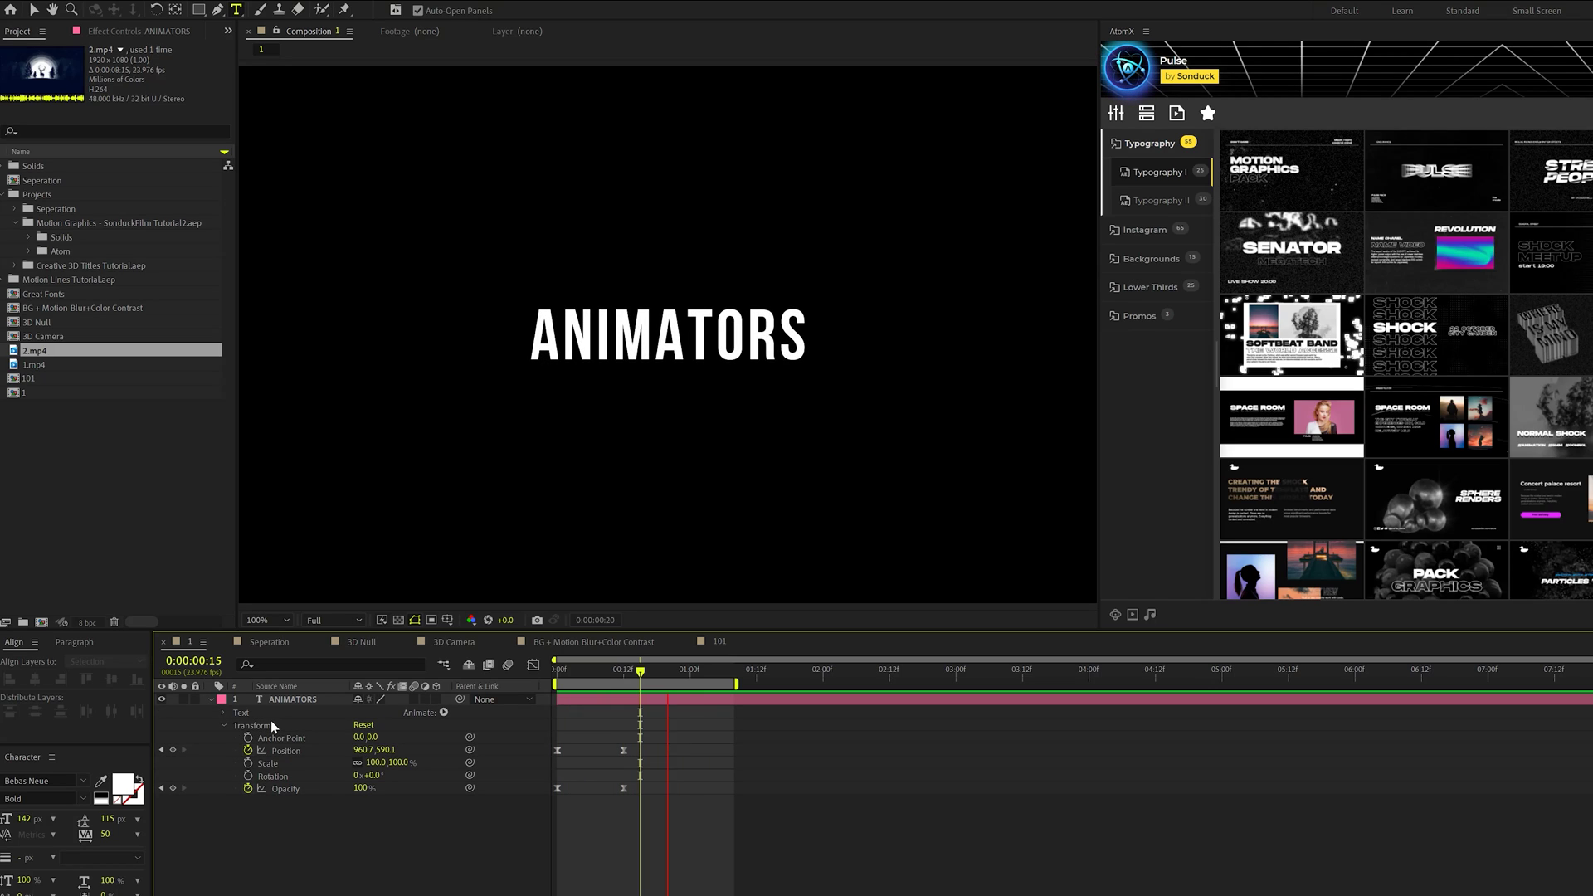
{"action": "key", "text": "space"}
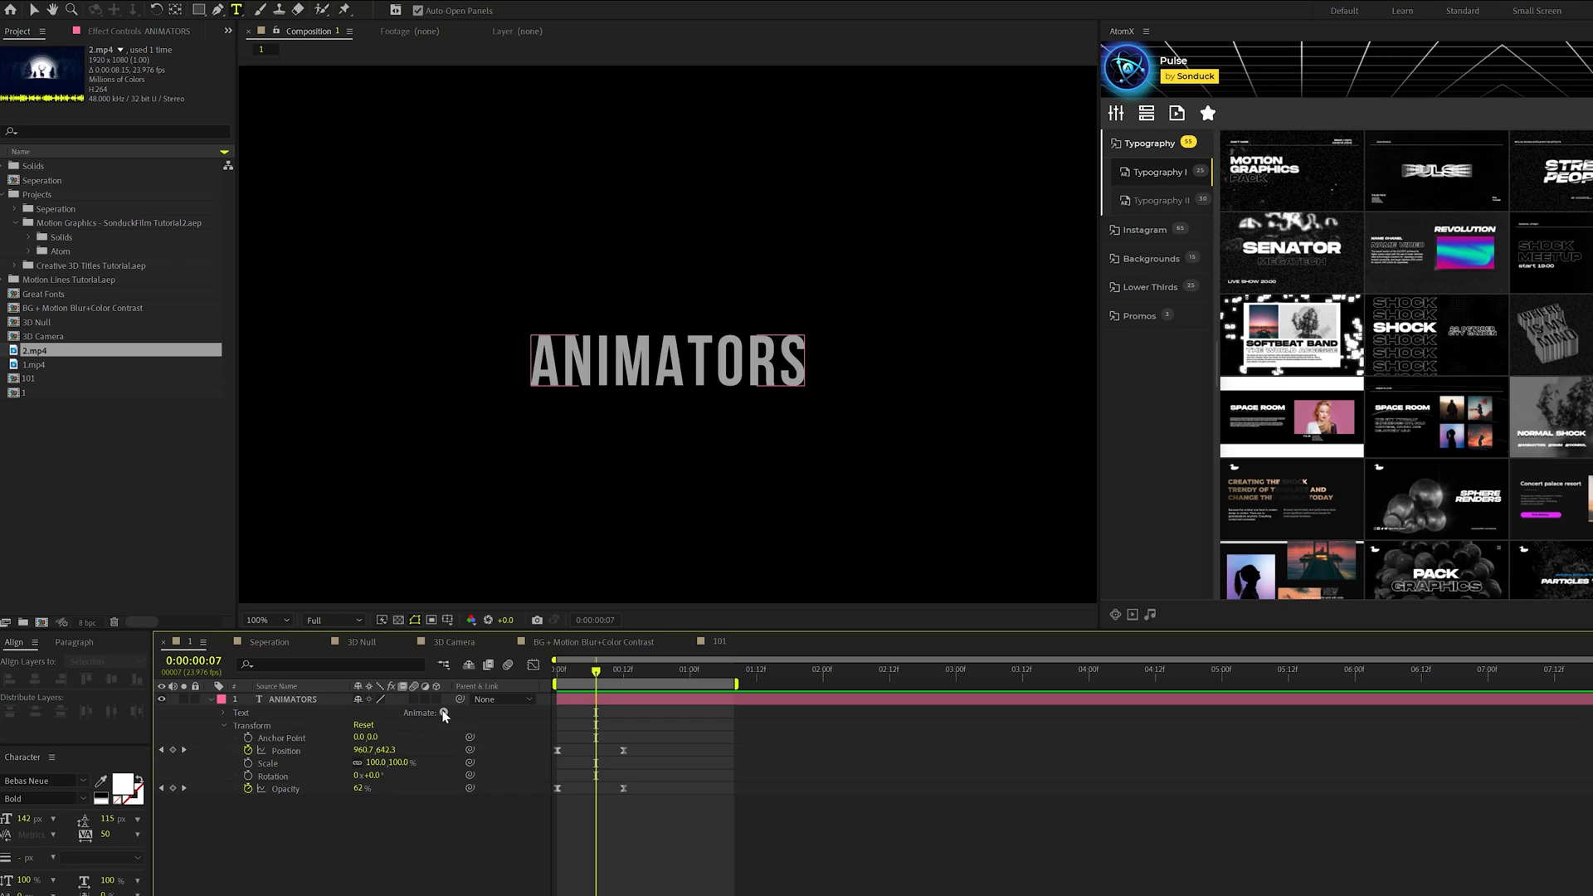
{"action": "key", "text": "space"}
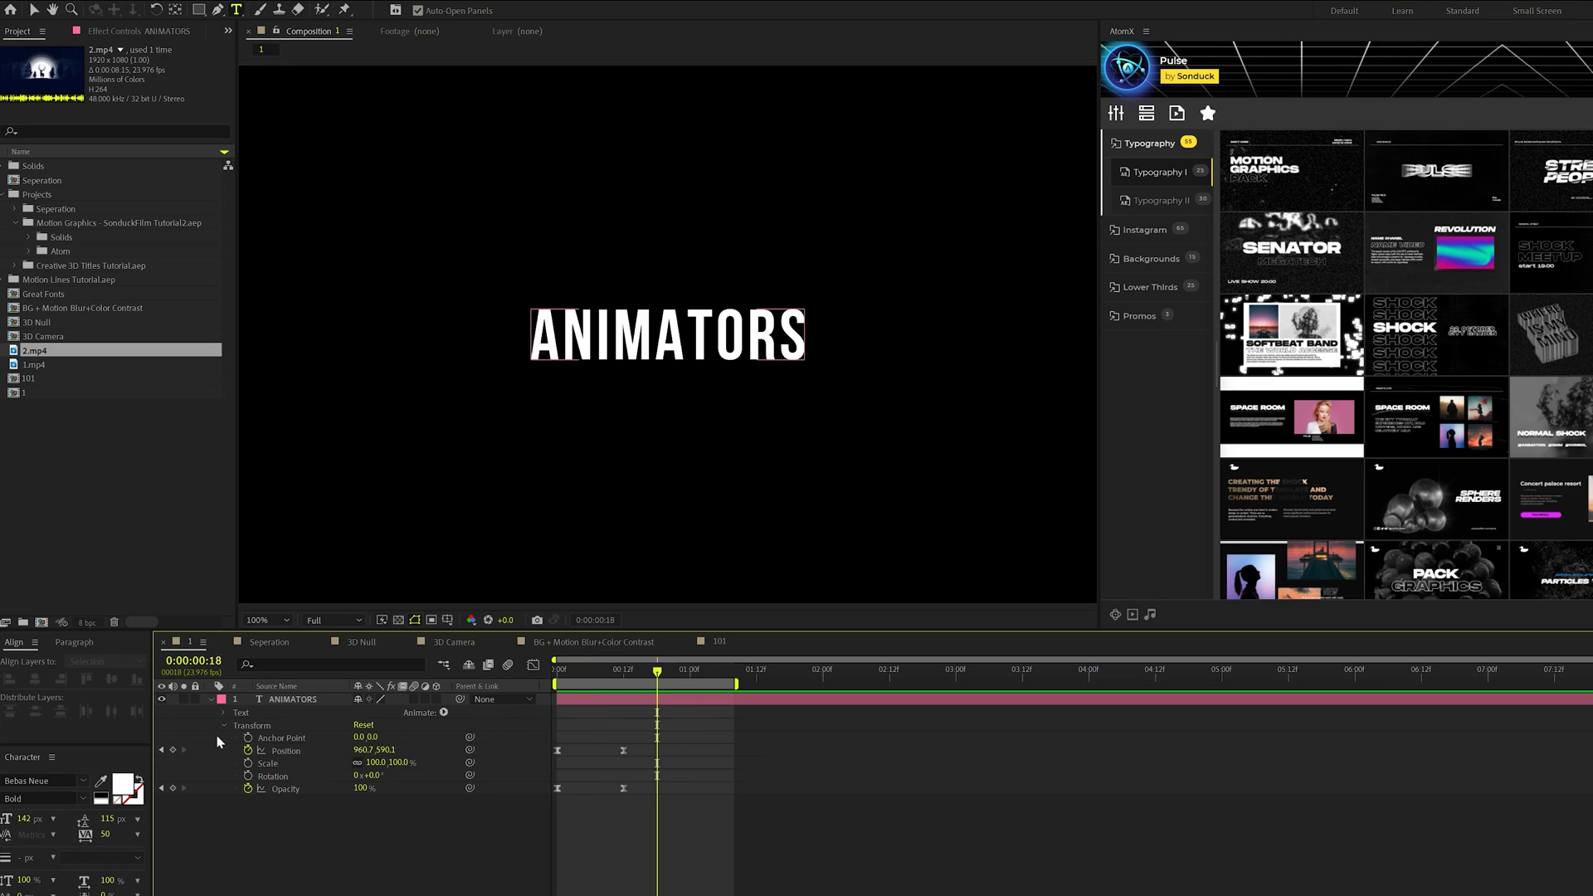
{"action": "key", "text": "Home"}
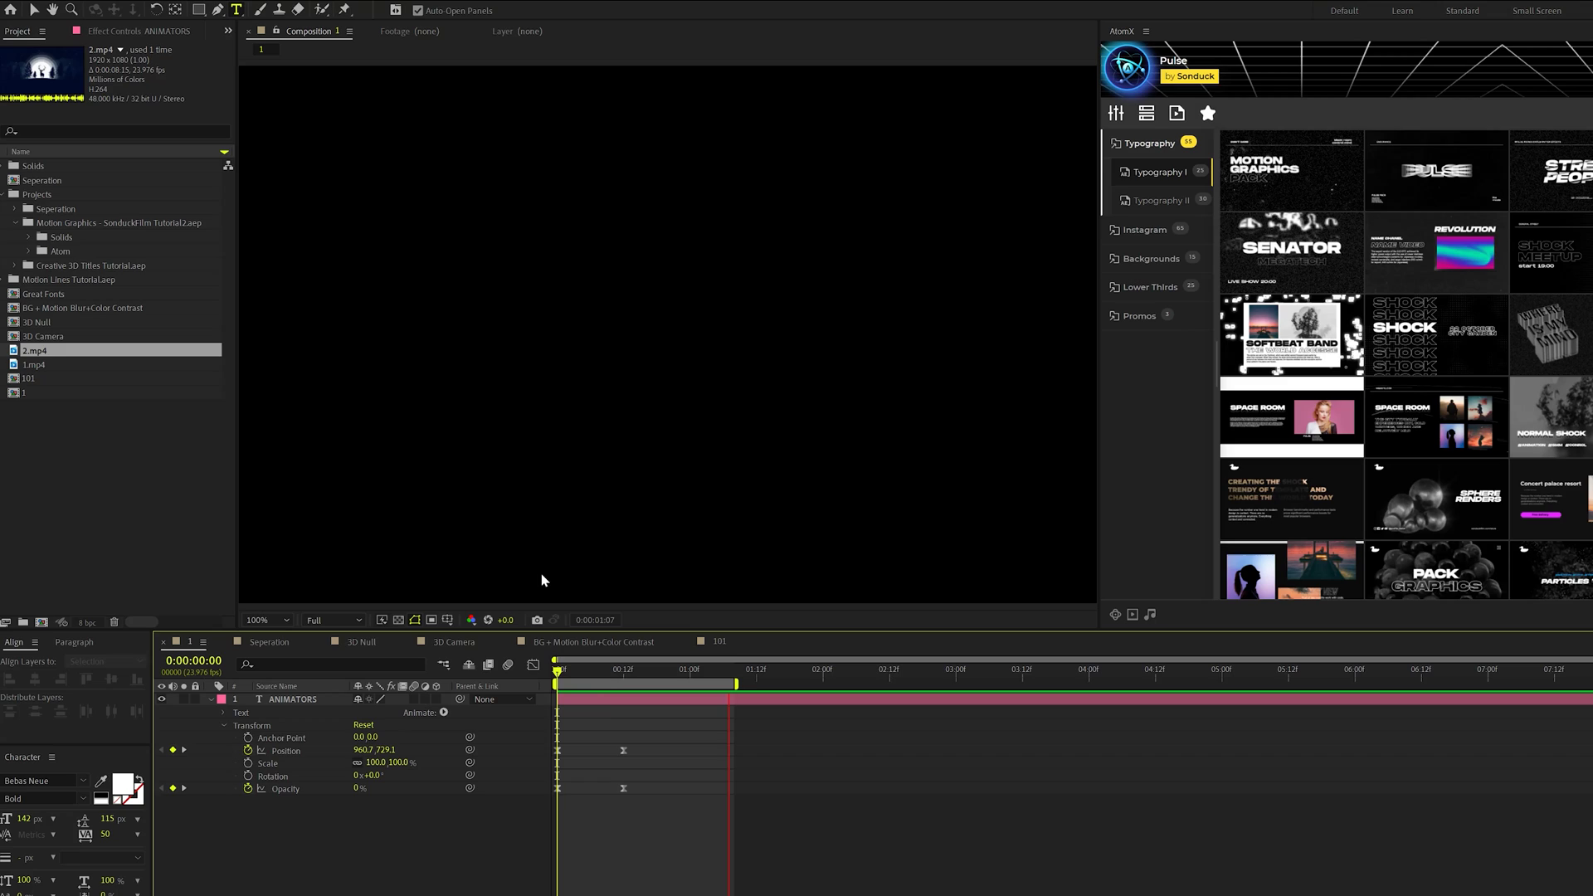
{"action": "key", "text": "space"}
{"action": "key", "text": "ctrl+d"}
- Add a text animator to the copy with Position Y 114 and Opacity 0%
{"action": "left_click", "coordinate": [444, 712]}
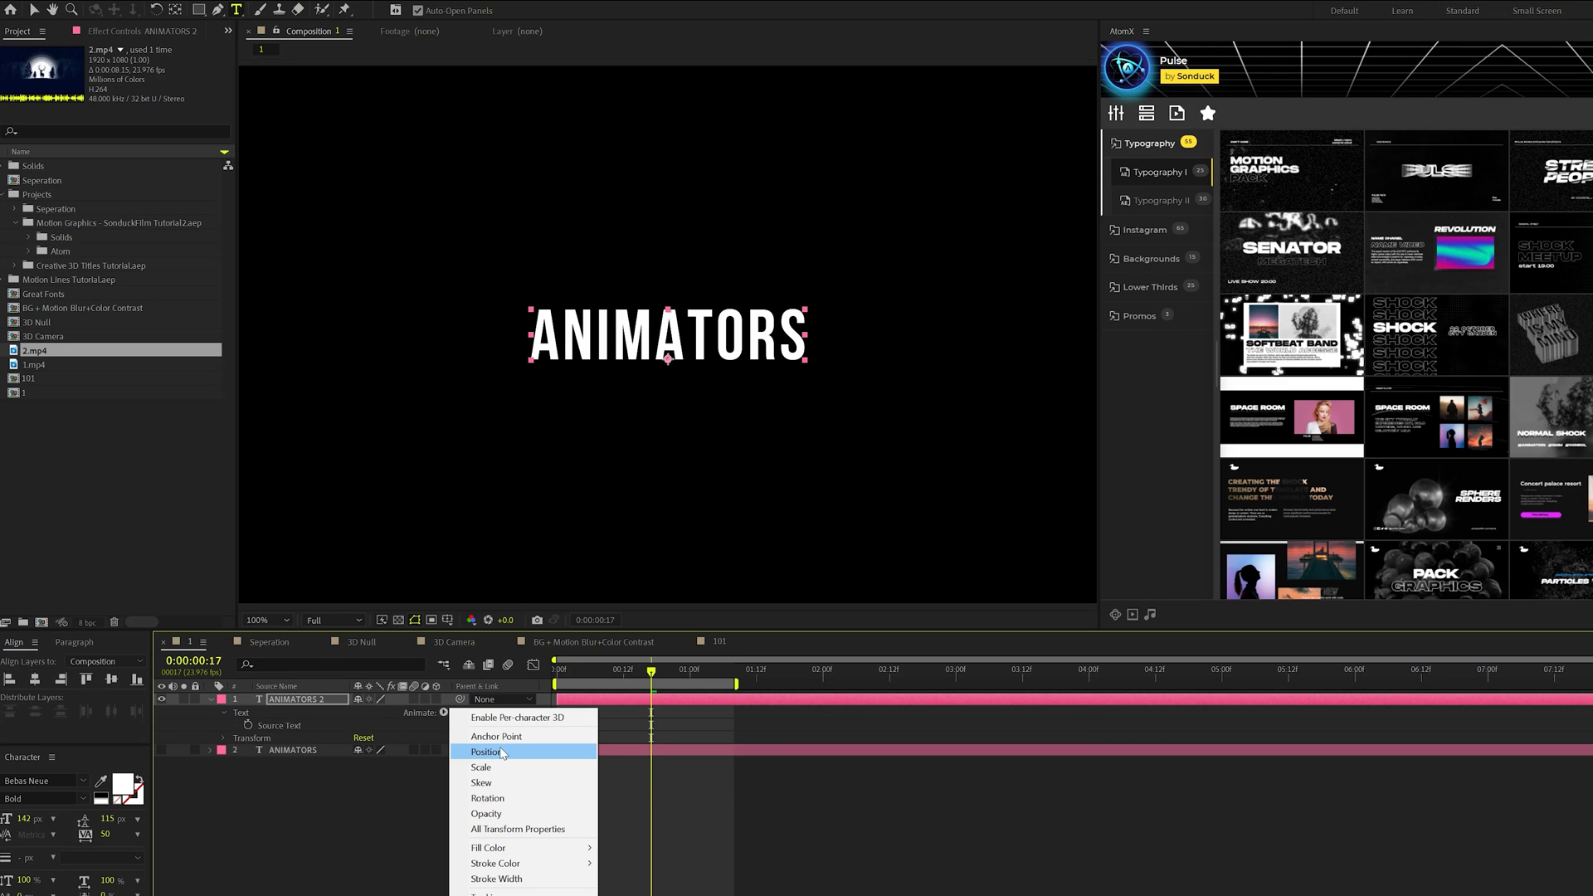
{"action": "left_click", "coordinate": [503, 751]}
{"action": "left_click_drag", "start_coordinate": [373, 767], "coordinate": [347, 774]}
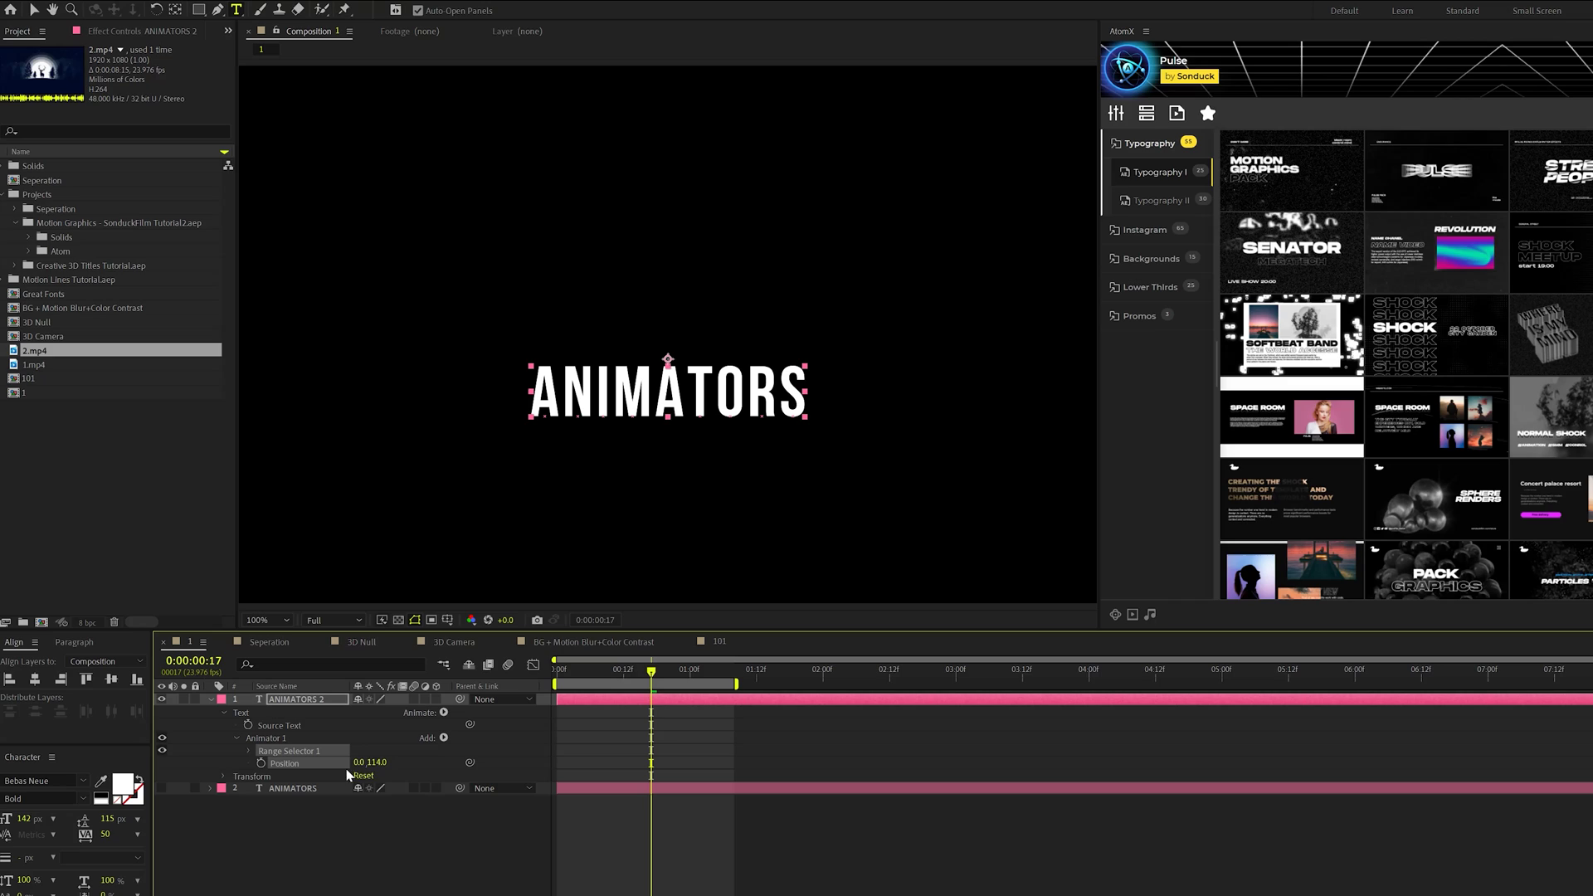
{"action": "left_click", "coordinate": [443, 737]}
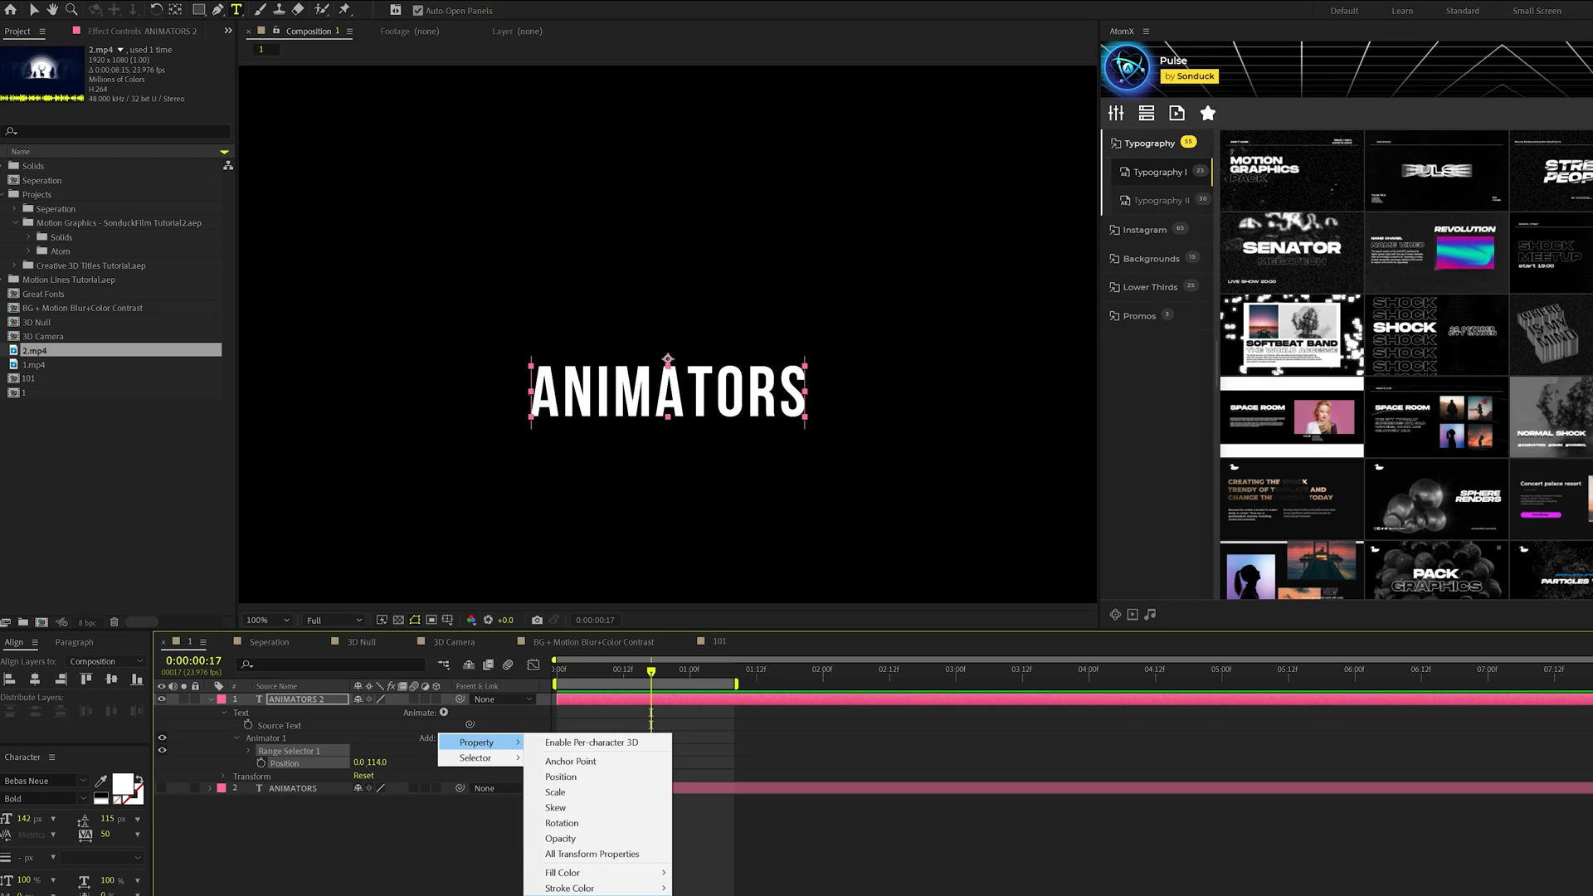
{"action": "left_click", "coordinate": [581, 838]}
{"action": "left_click_drag", "start_coordinate": [357, 775], "coordinate": [256, 776]}
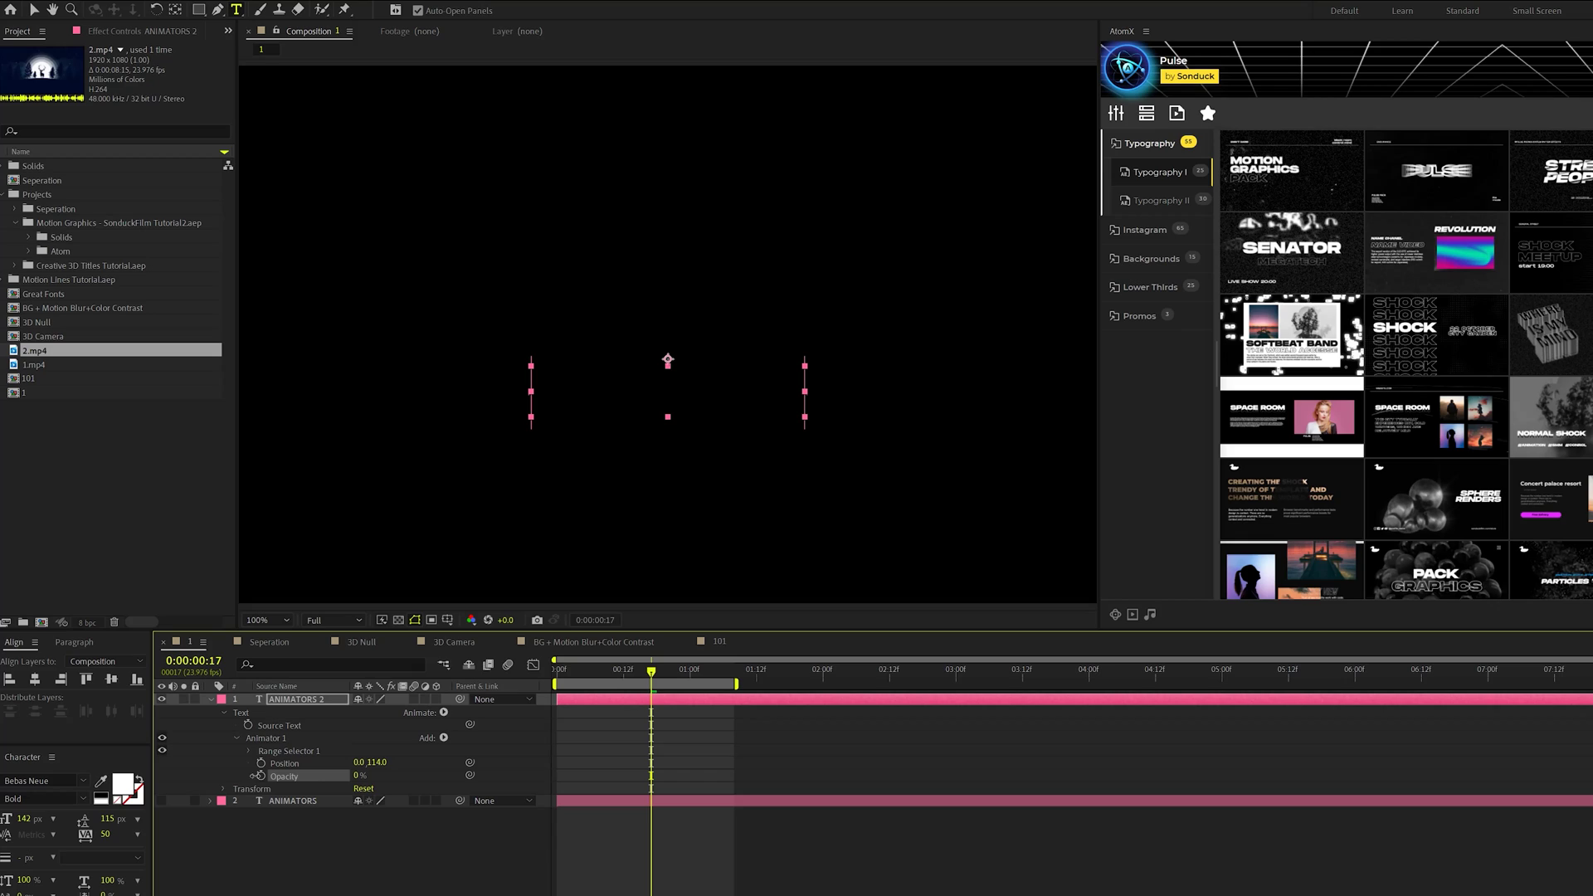
- Keyframe Range Selector Start from 0% at frame 0 to 100% at frame 13
{"action": "key", "text": "Home"}
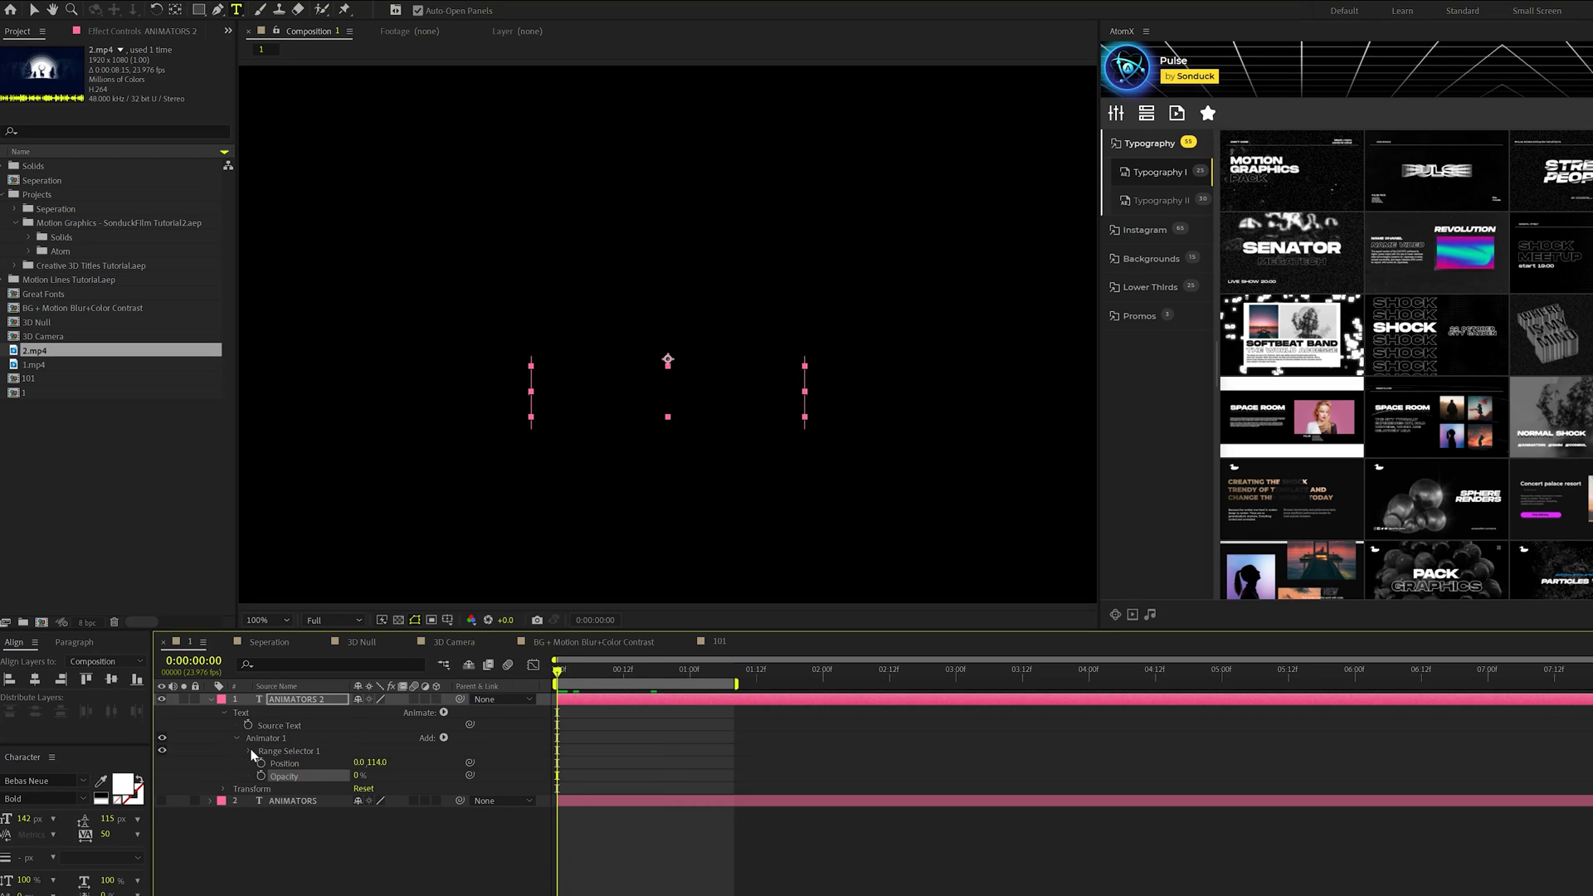
{"action": "left_click", "coordinate": [251, 751]}
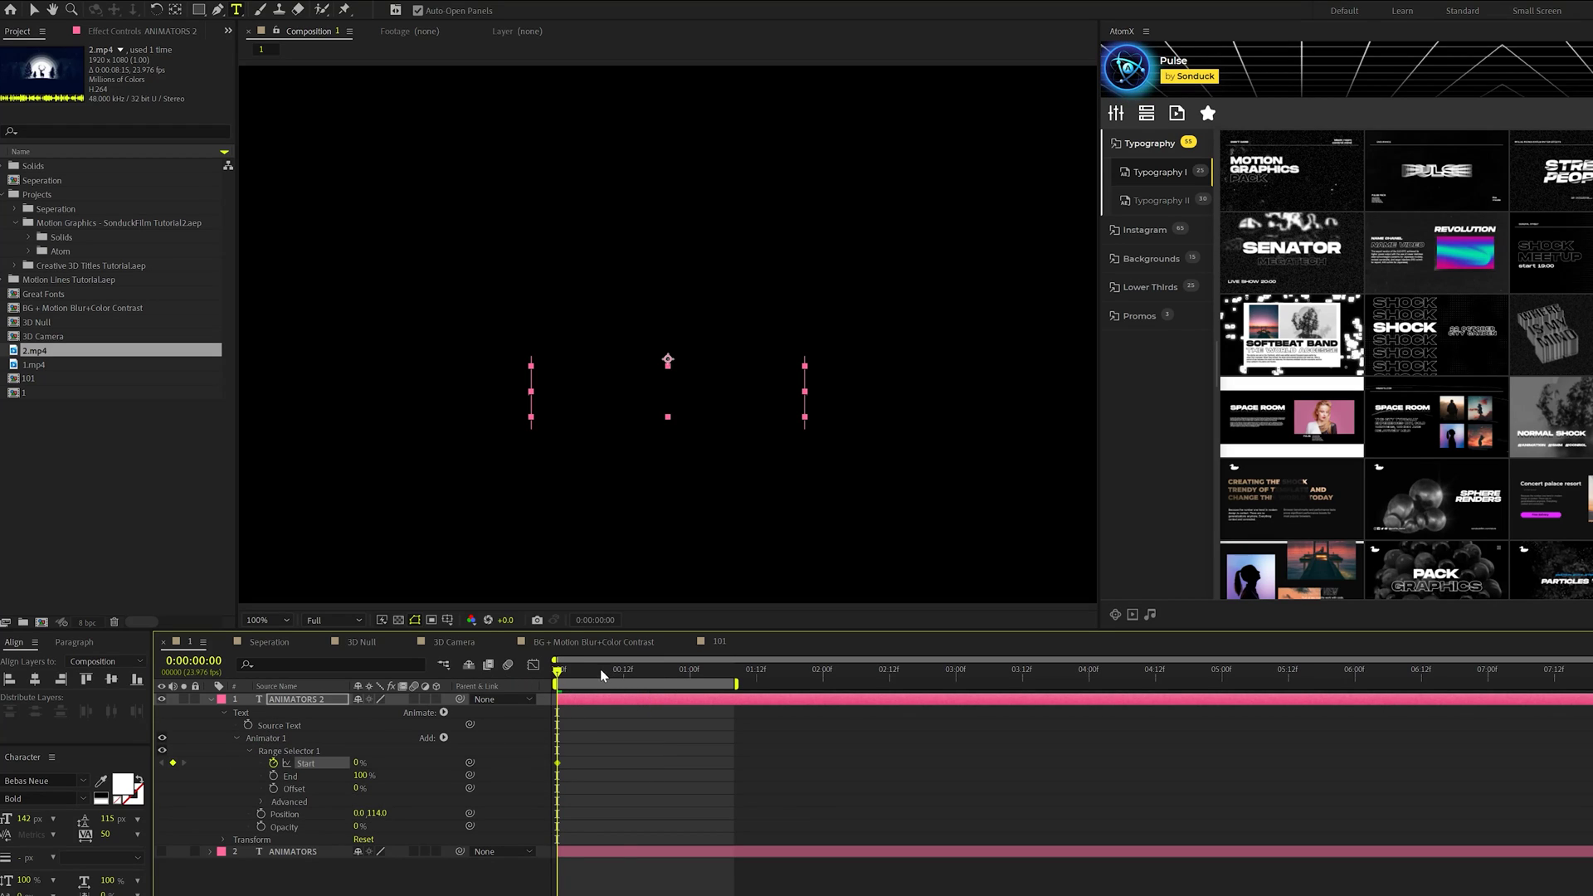
{"action": "left_click_drag", "start_coordinate": [602, 675], "coordinate": [629, 682]}
{"action": "left_click_drag", "start_coordinate": [356, 764], "coordinate": [398, 763]}
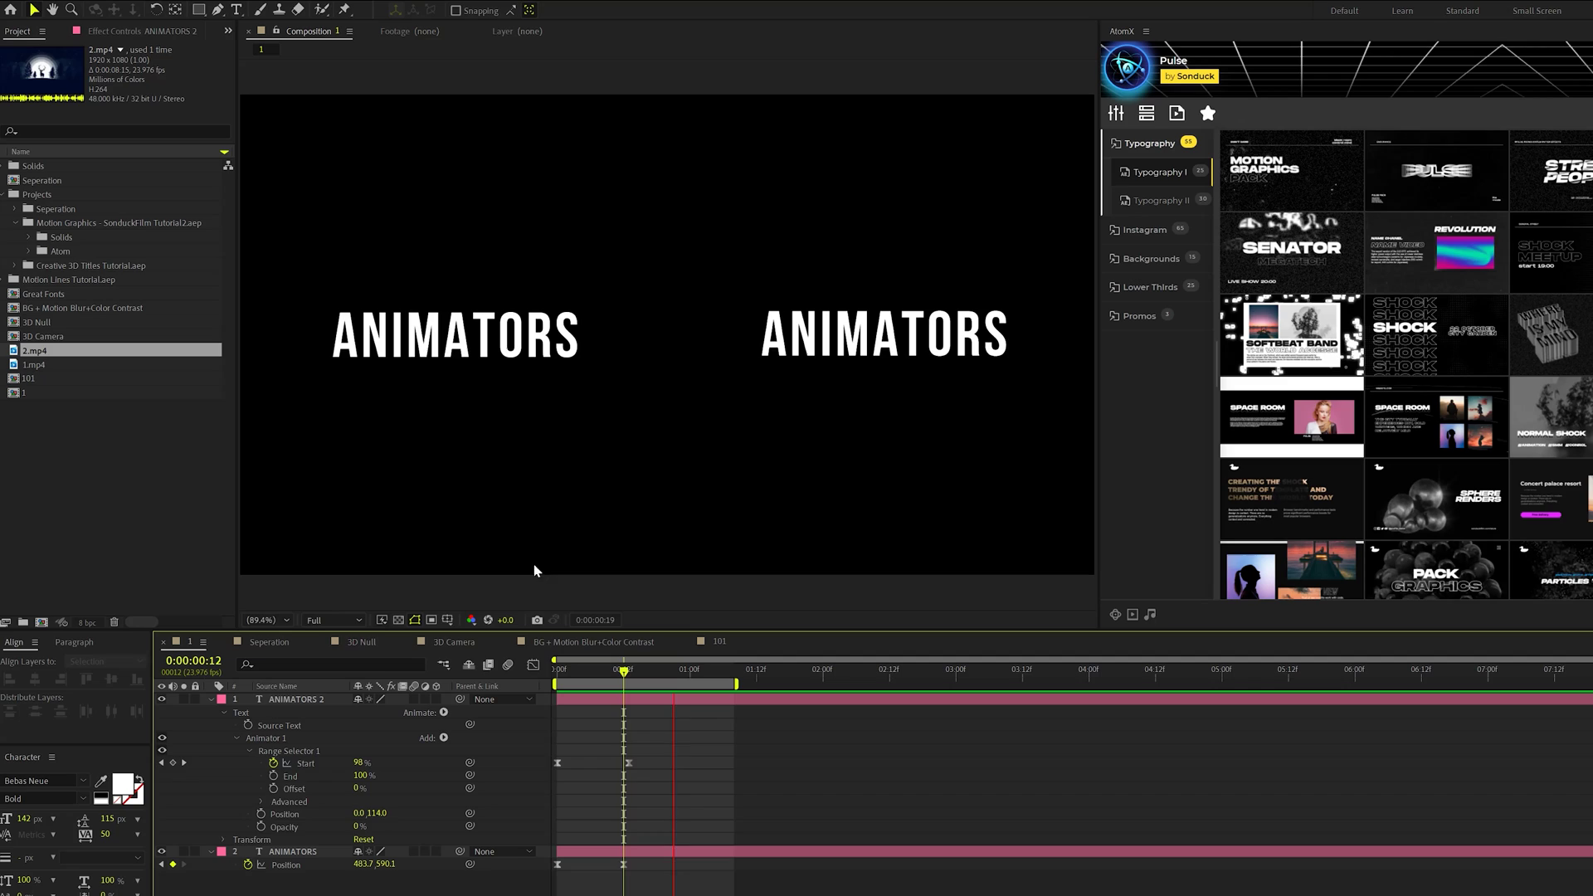
- Drag each ANIMATORS title to compare, undoing, then move the original title up and right
{"action": "left_click", "coordinate": [905, 380]}
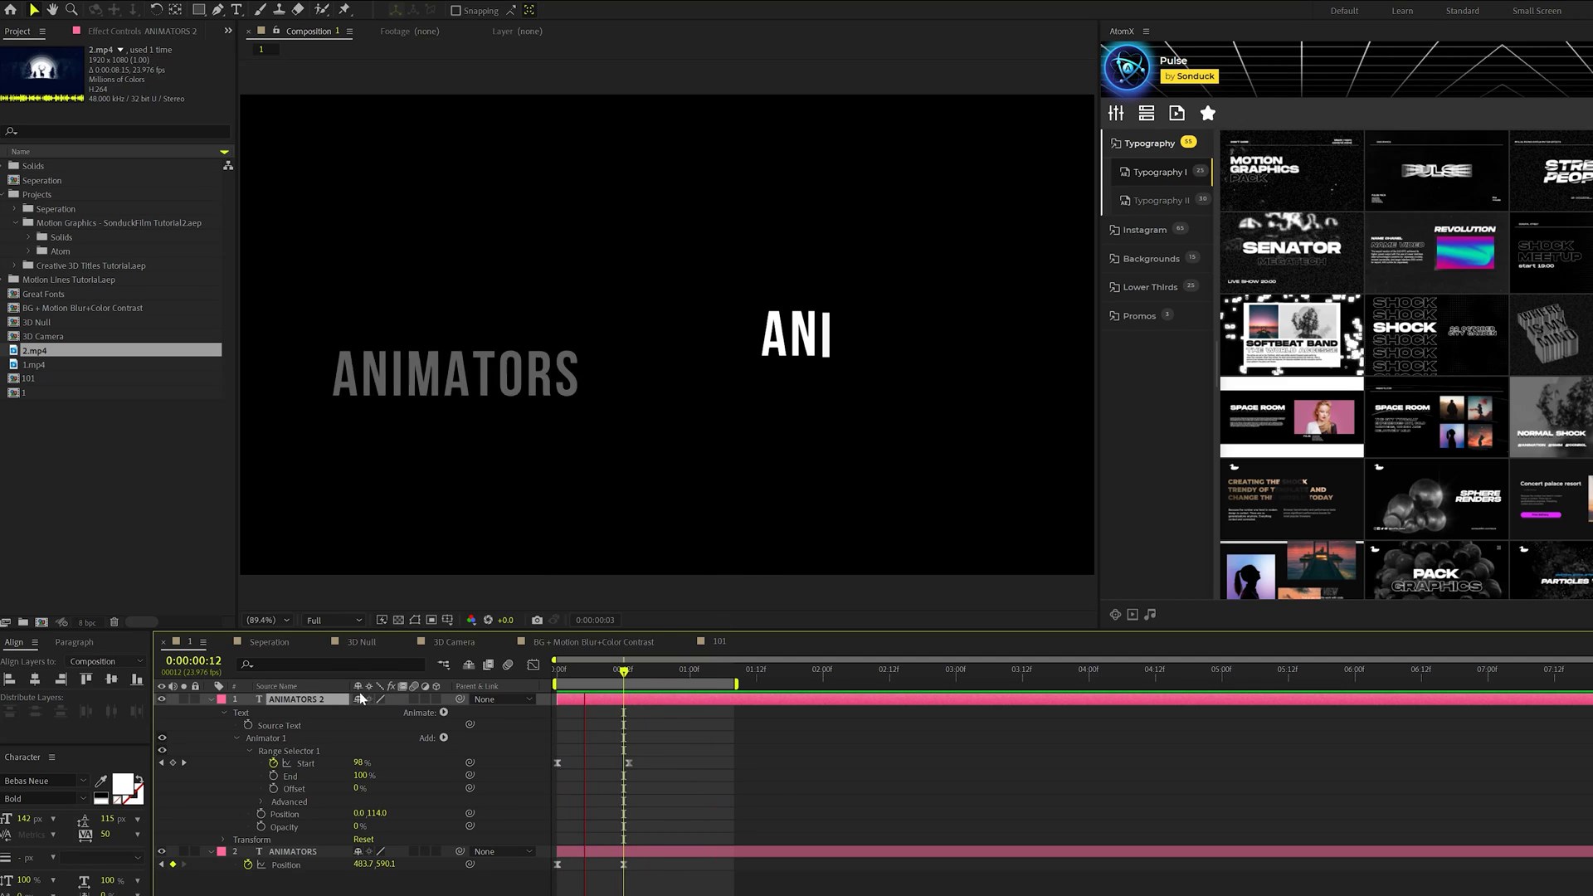
{"action": "key", "text": "space"}
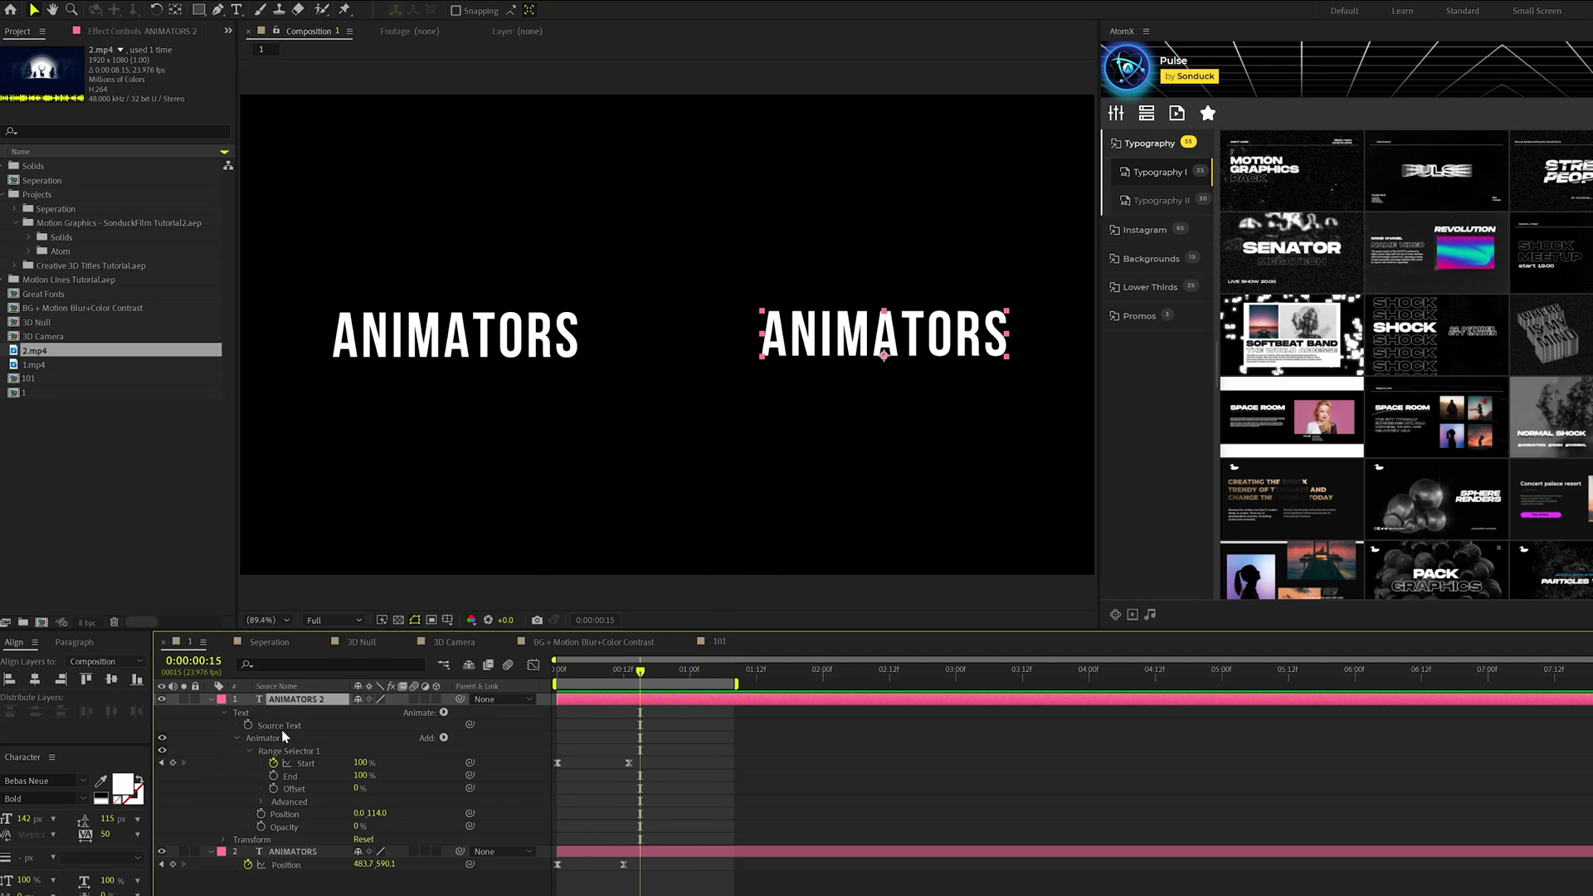
{"action": "left_click_drag", "start_coordinate": [896, 343], "coordinate": [944, 267]}
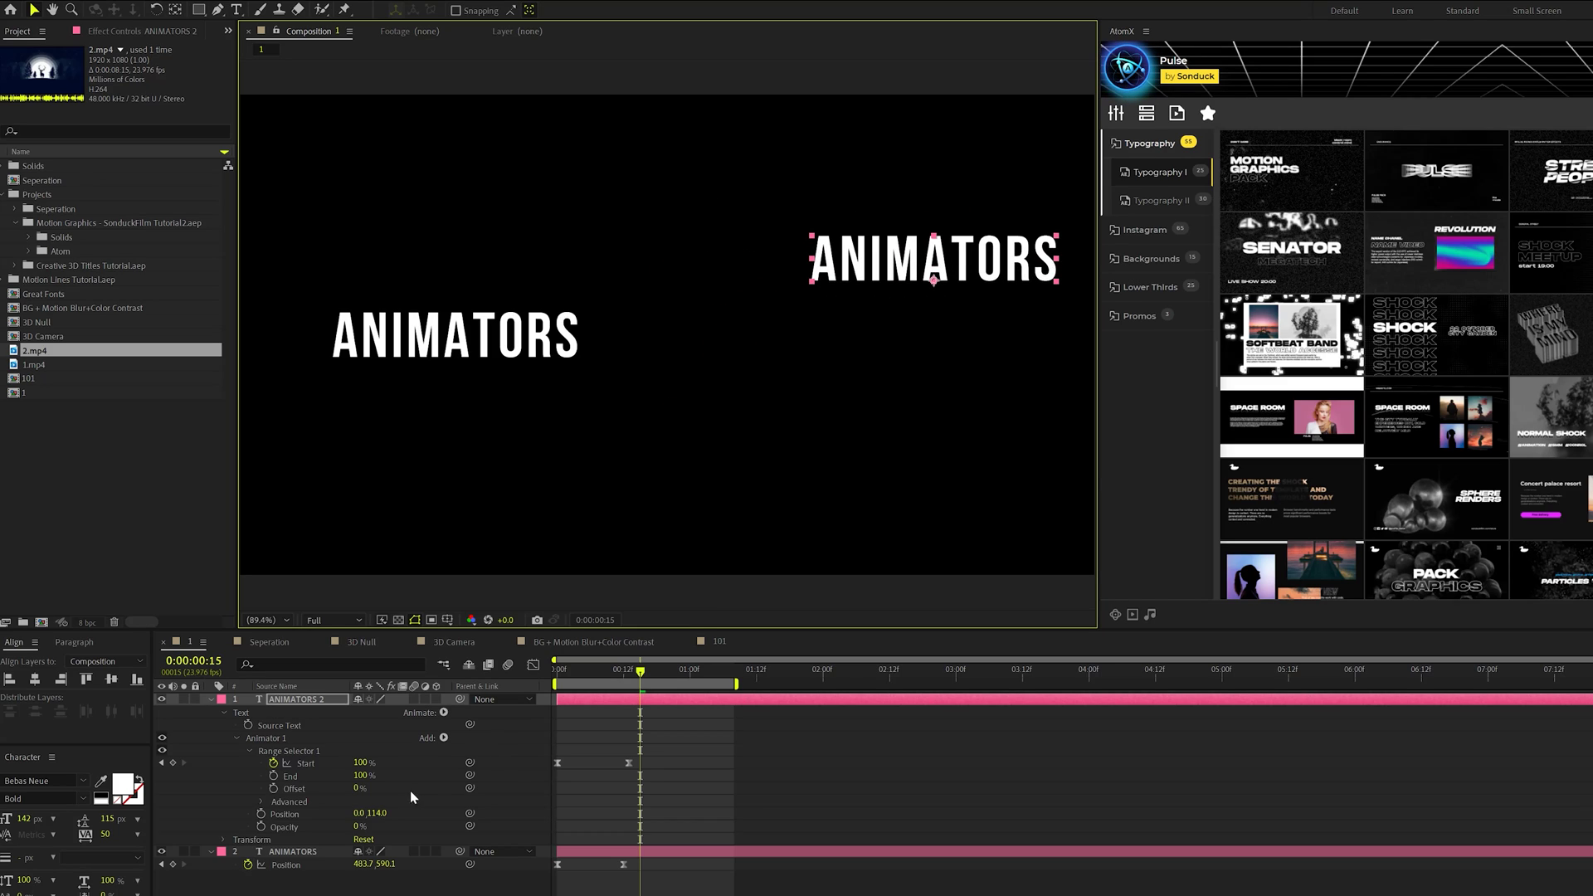
{"action": "key", "text": "ctrl+z"}
{"action": "left_click", "coordinate": [292, 855]}
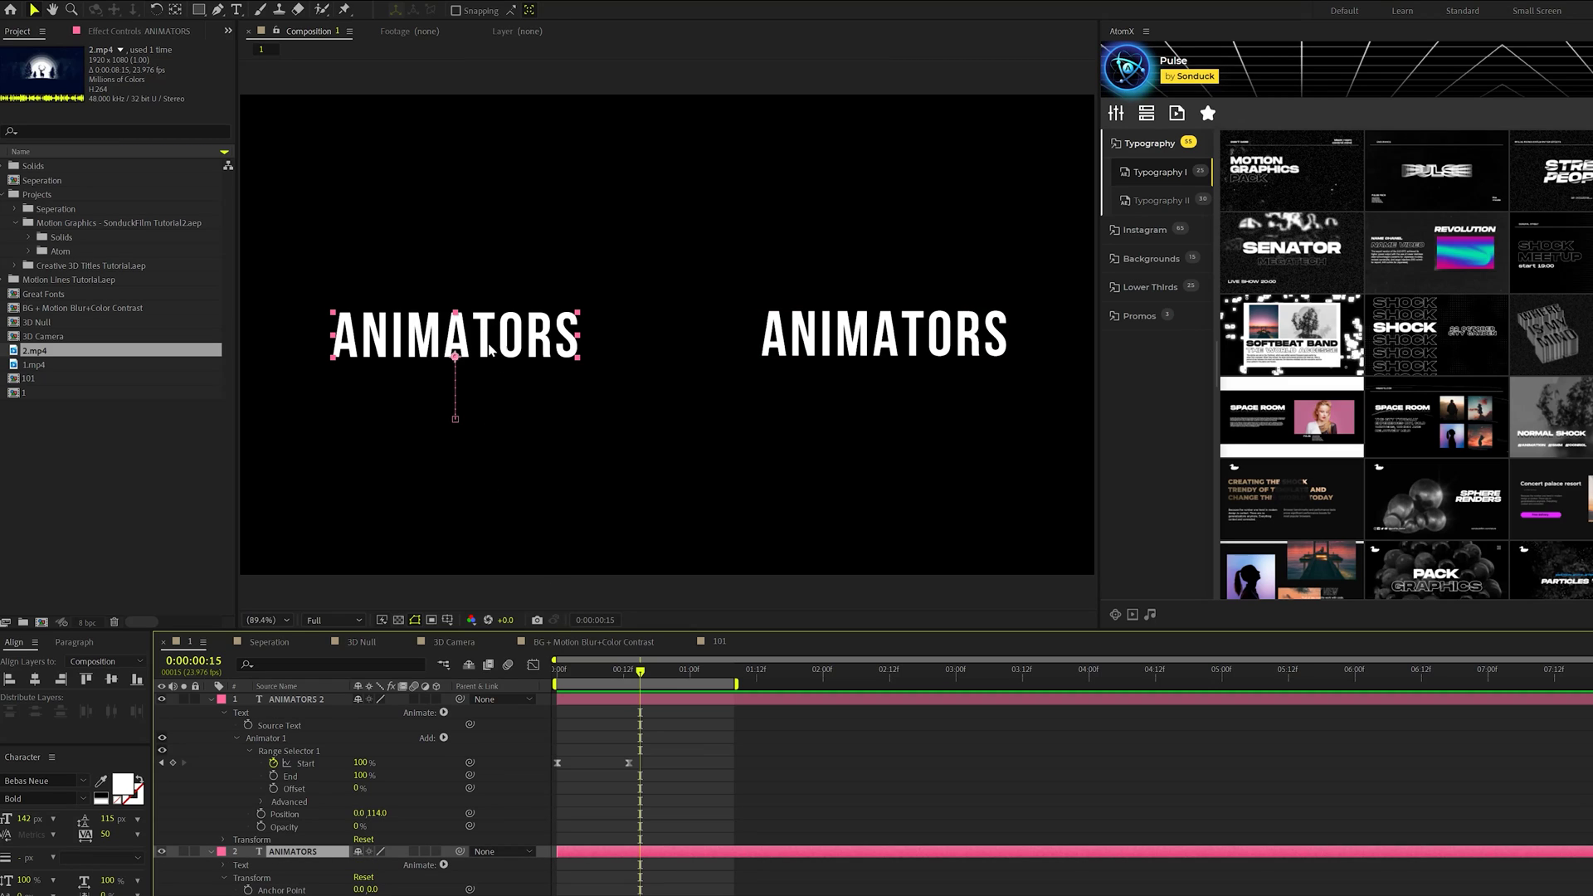
{"action": "left_click_drag", "start_coordinate": [489, 351], "coordinate": [528, 248]}
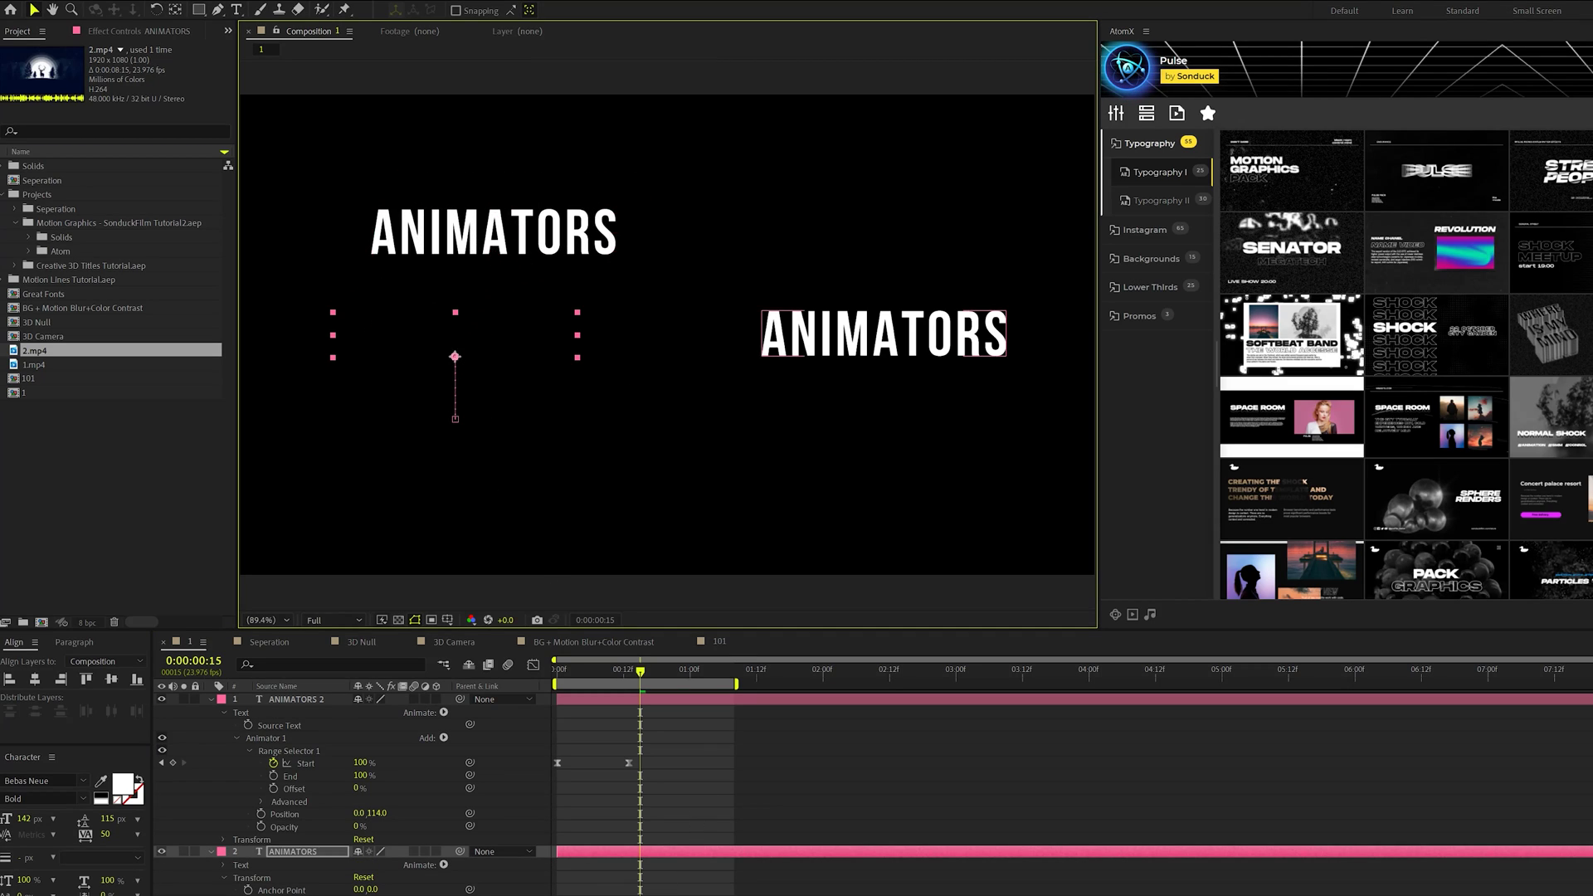
{"action": "key", "text": "ctrl+z"}
{"action": "left_click", "coordinate": [684, 892]}
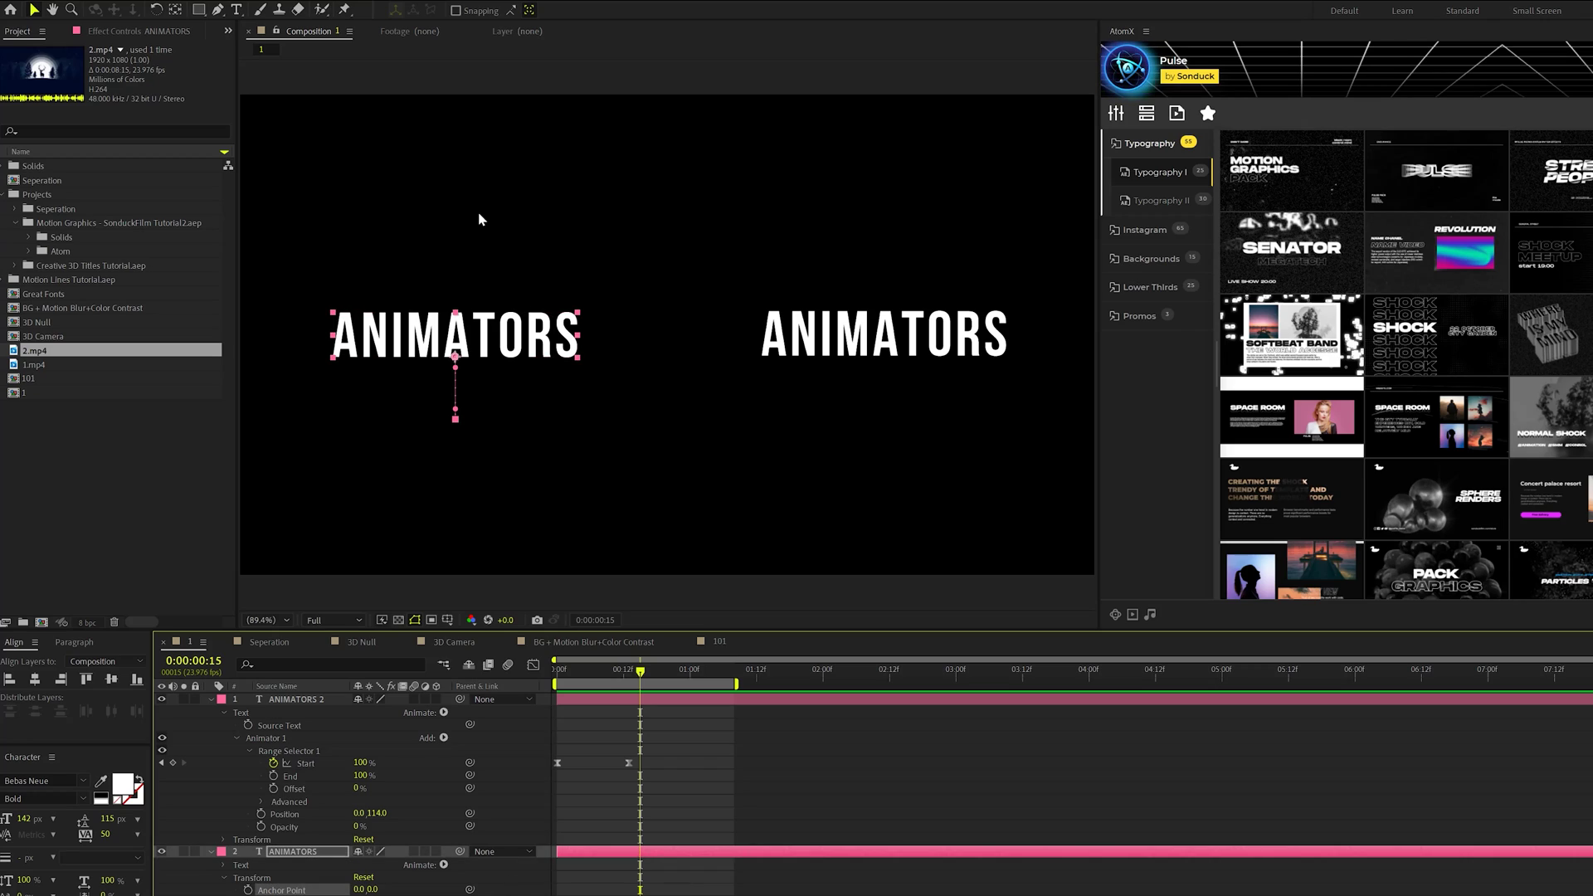
{"action": "left_click_drag", "start_coordinate": [469, 353], "coordinate": [576, 266]}
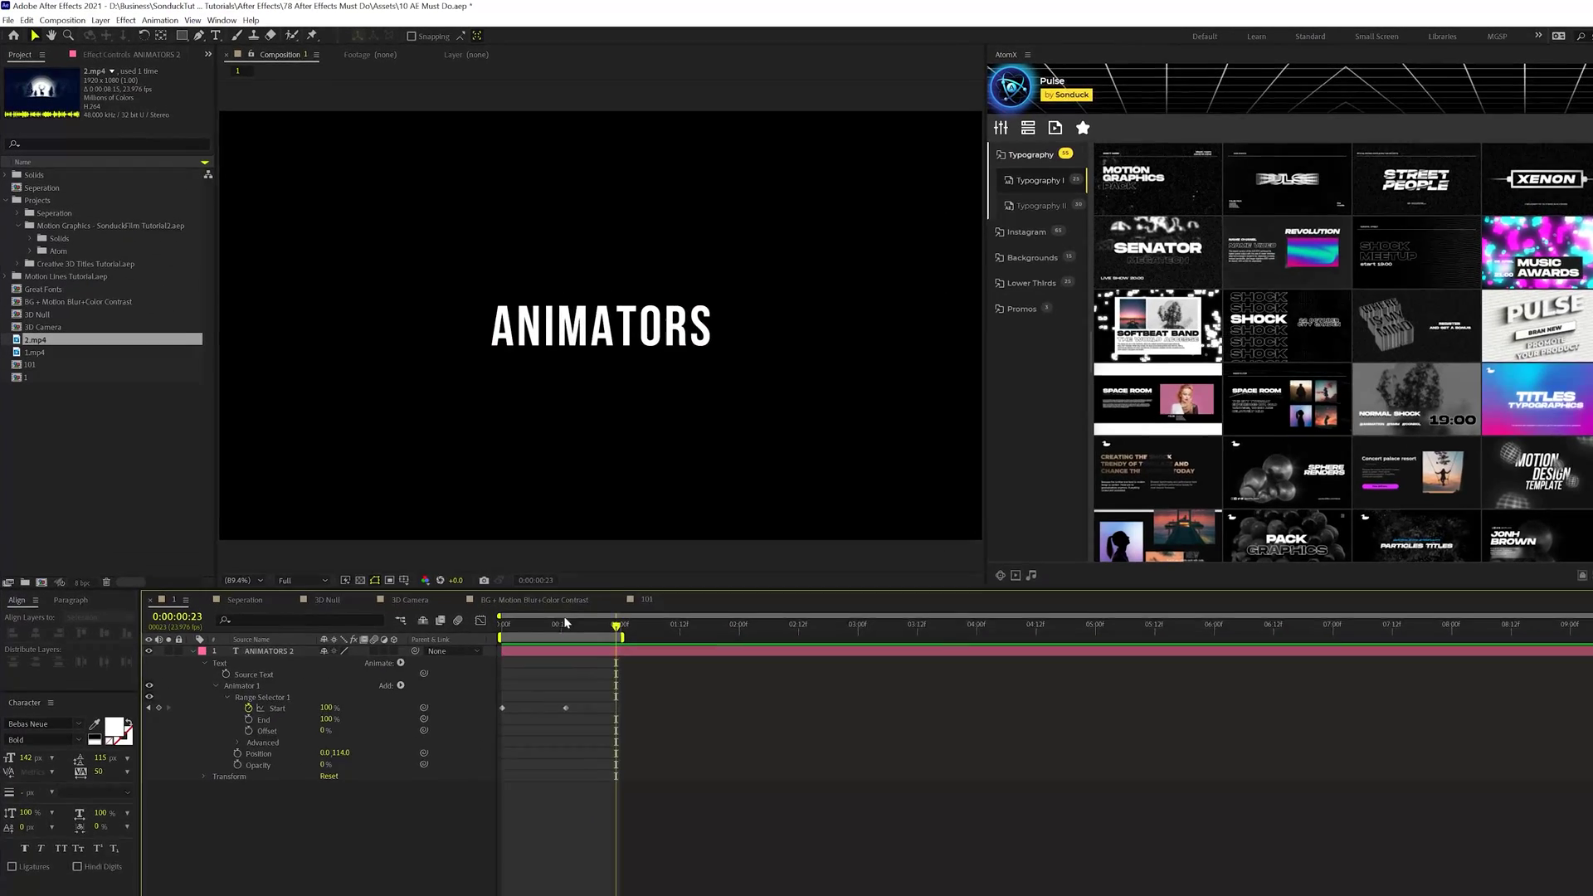
- Apply Easy Ease to both ANIMATORS 2 Start keyframes and replay the letter reveal
{"action": "left_click", "coordinate": [528, 666]}
{"action": "left_click", "coordinate": [302, 694]}
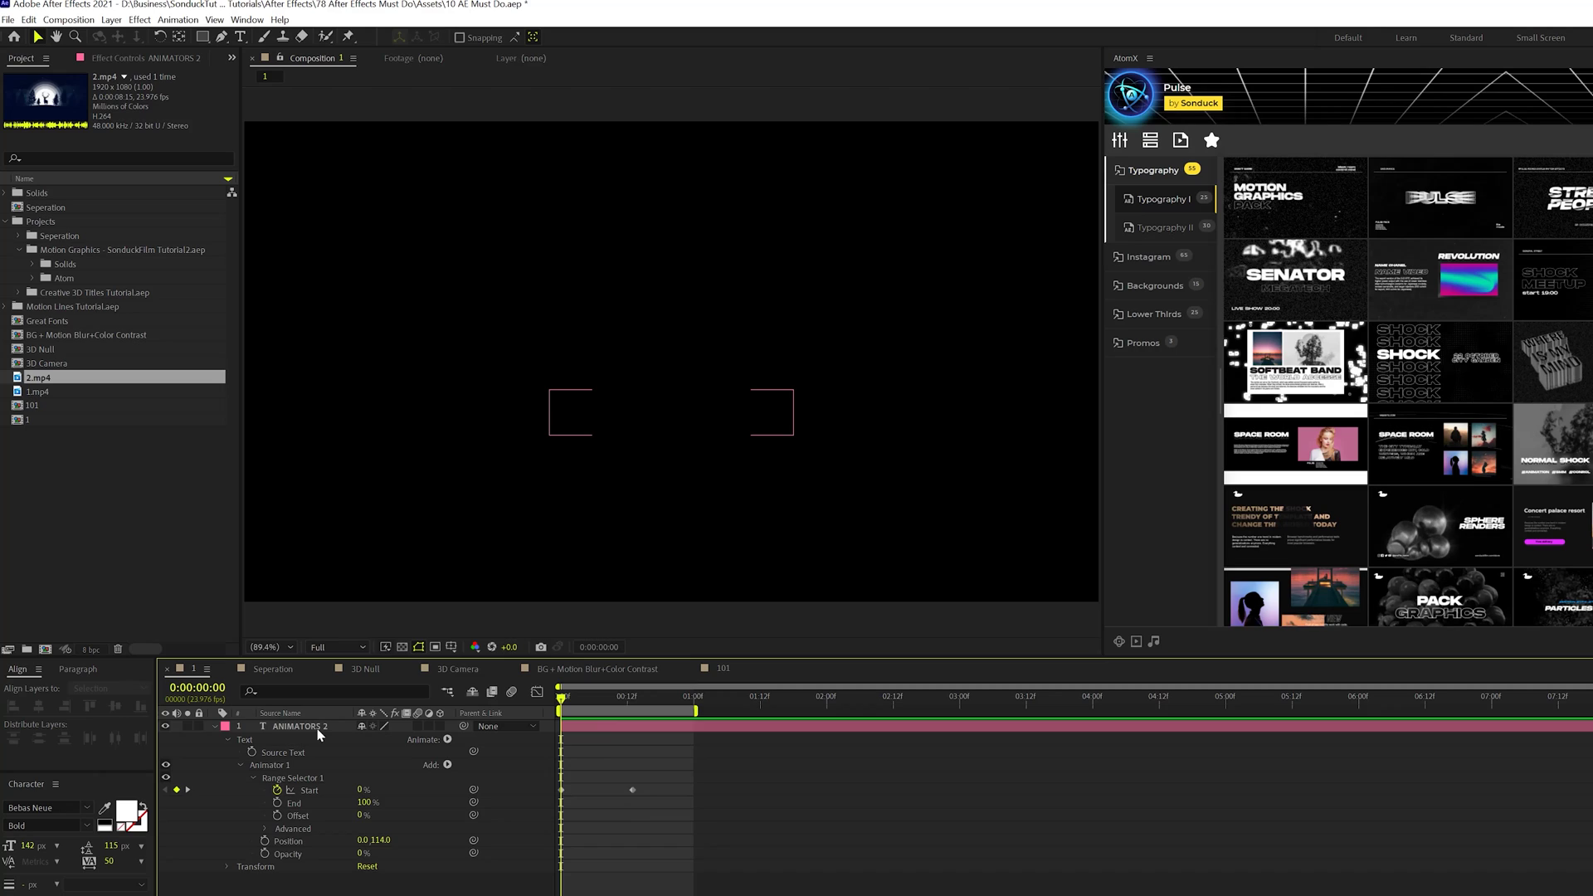
{"action": "key", "text": "space"}
{"action": "left_click", "coordinate": [622, 775]}
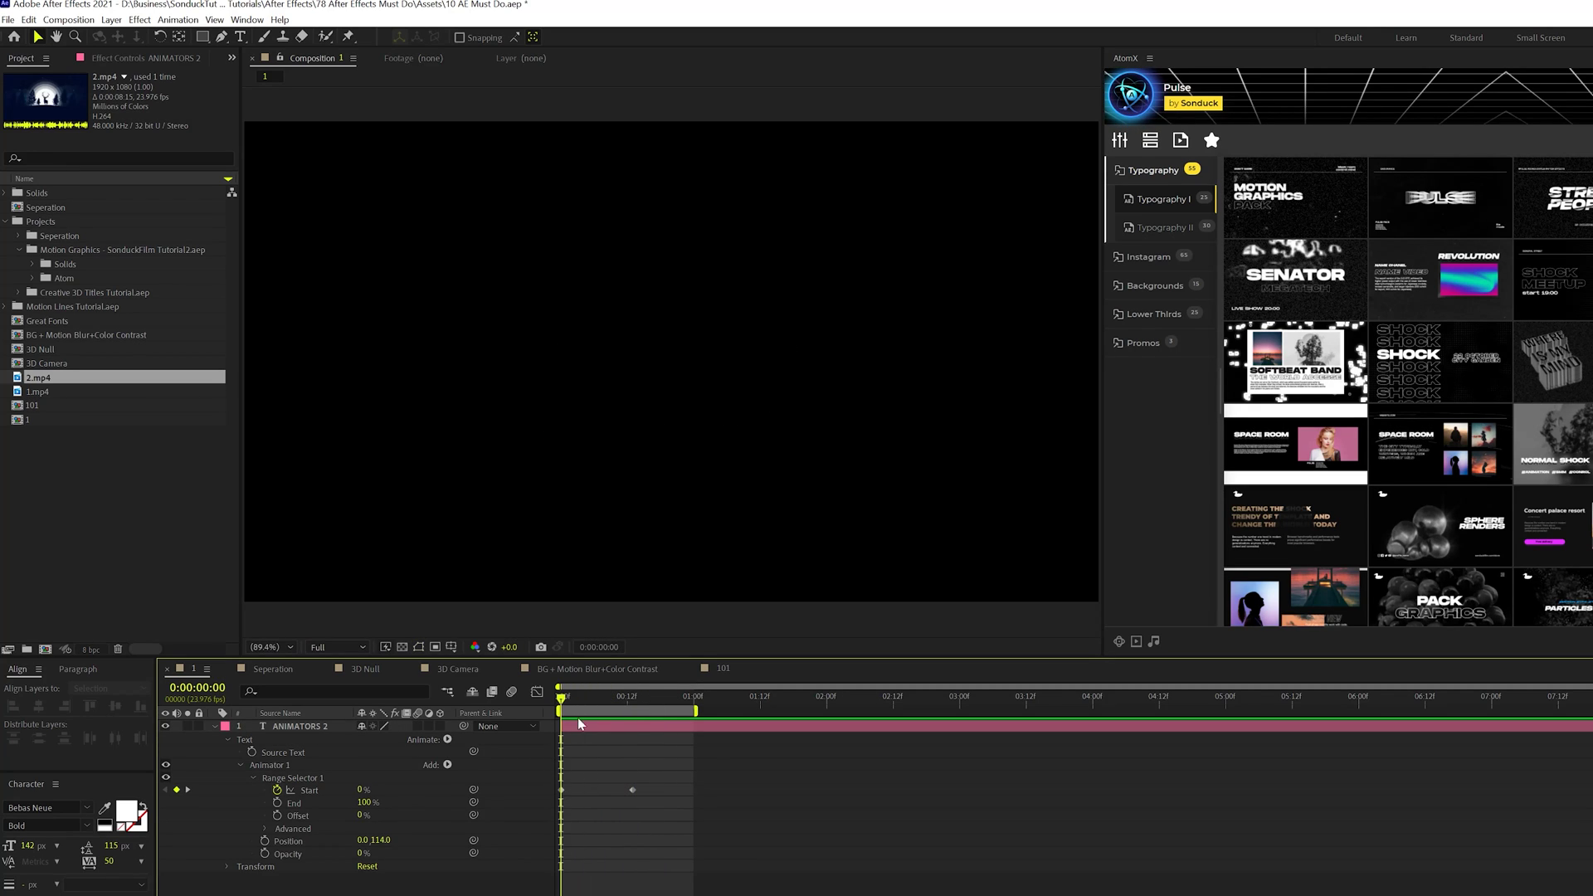
{"action": "left_click_drag", "start_coordinate": [694, 760], "coordinate": [519, 832]}
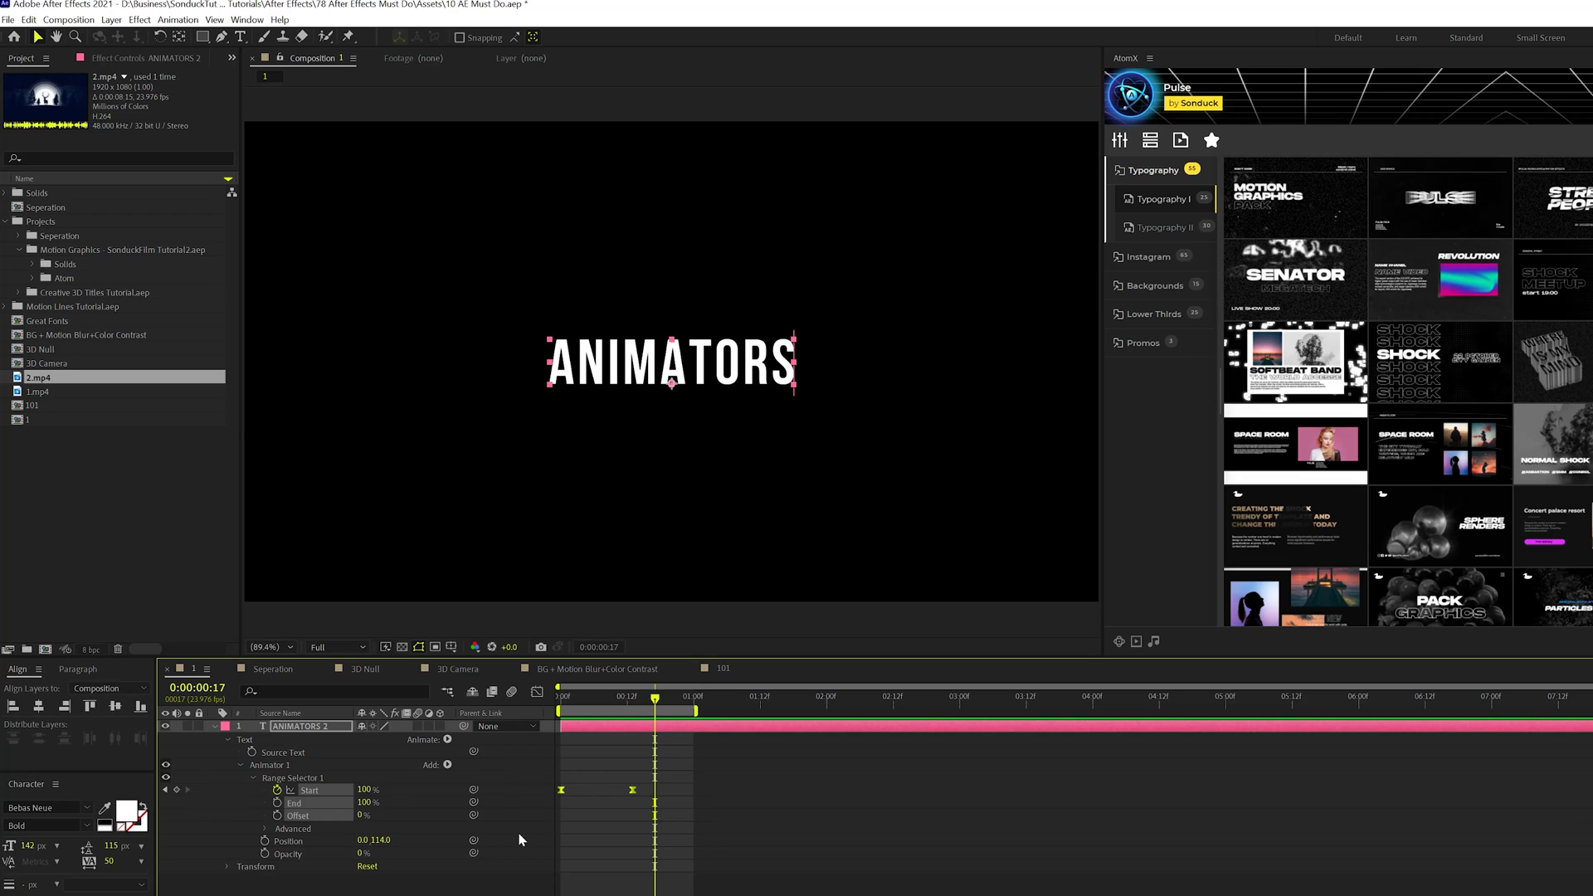
{"action": "key", "text": "space"}
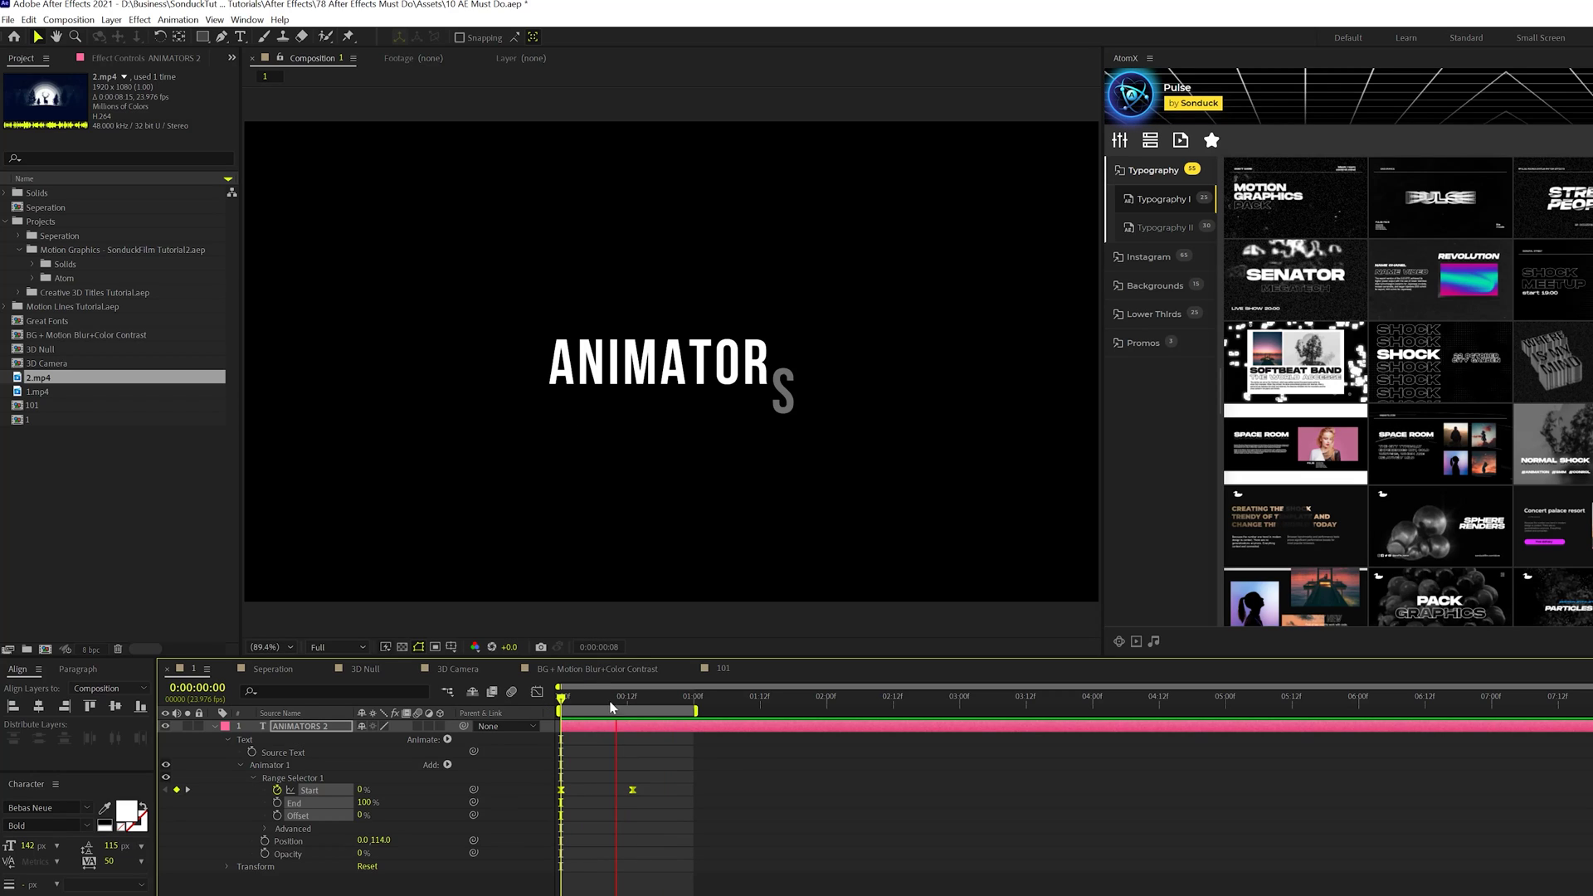
{"action": "key", "text": "space"}
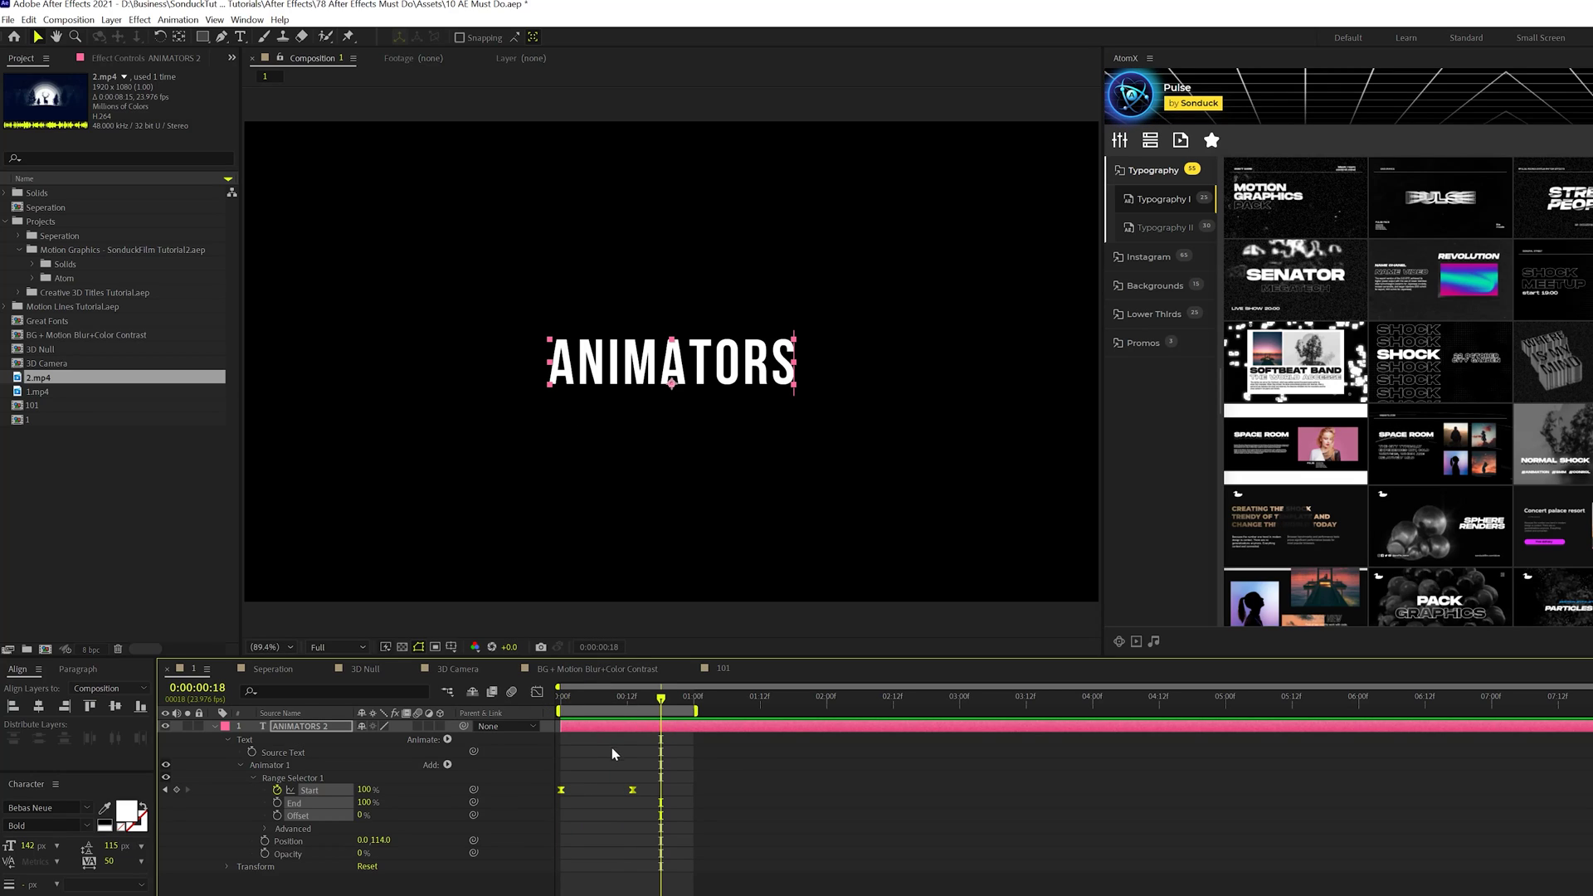
- In the Graph Editor's value graph, lengthen both Start keyframes' bezier handles into a steep S-curve
{"action": "left_click", "coordinate": [536, 693]}
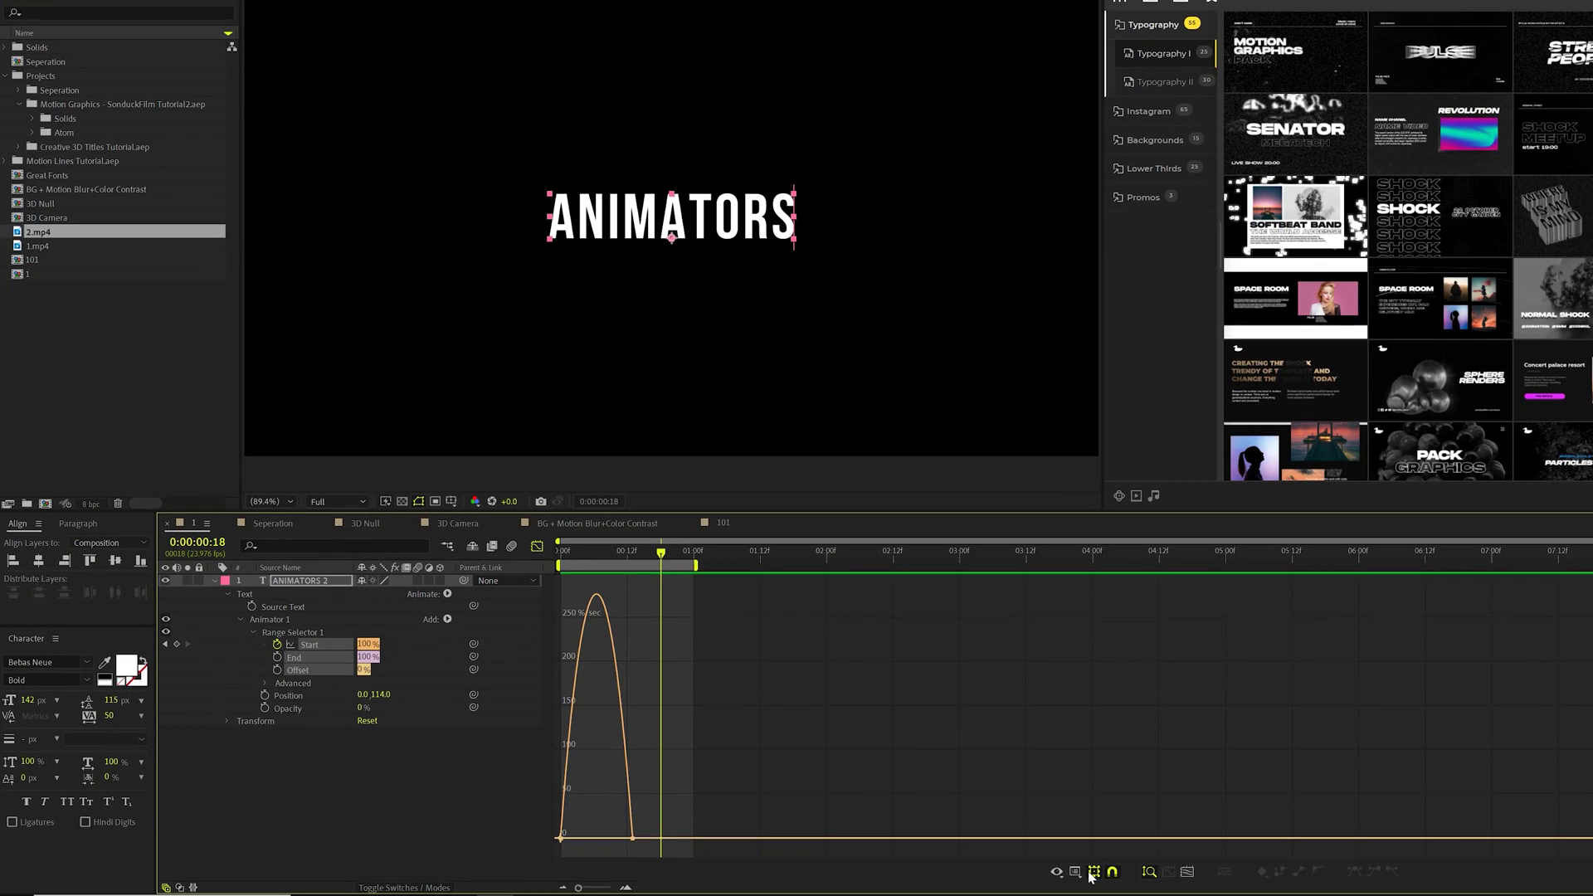
{"action": "left_click", "coordinate": [1075, 871]}
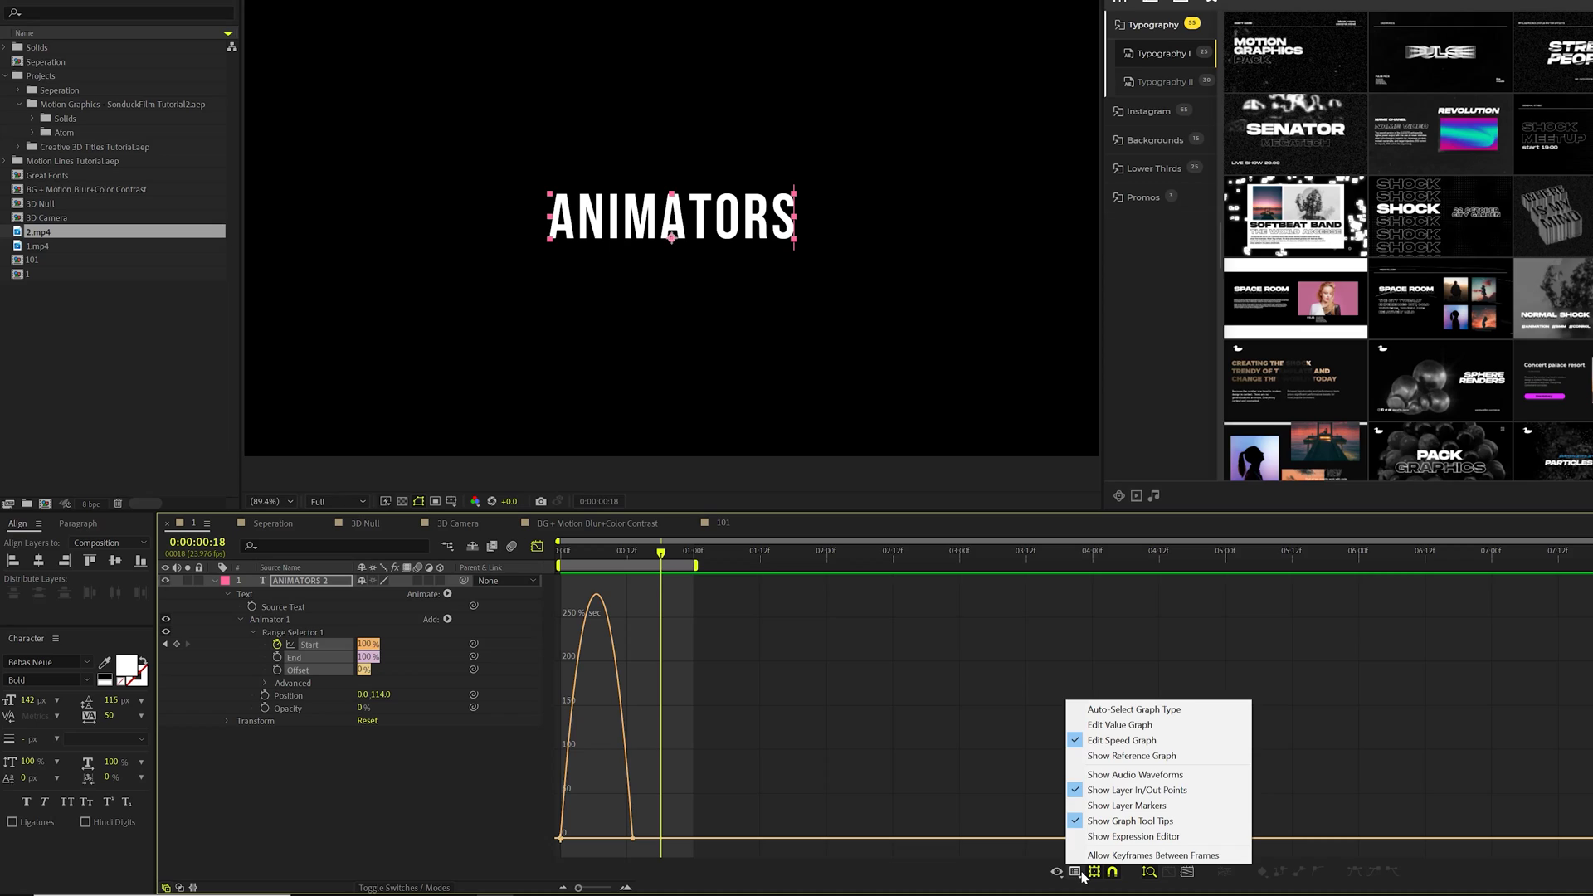
{"action": "left_click", "coordinate": [1100, 727]}
{"action": "mouse_move", "coordinate": [631, 599]}
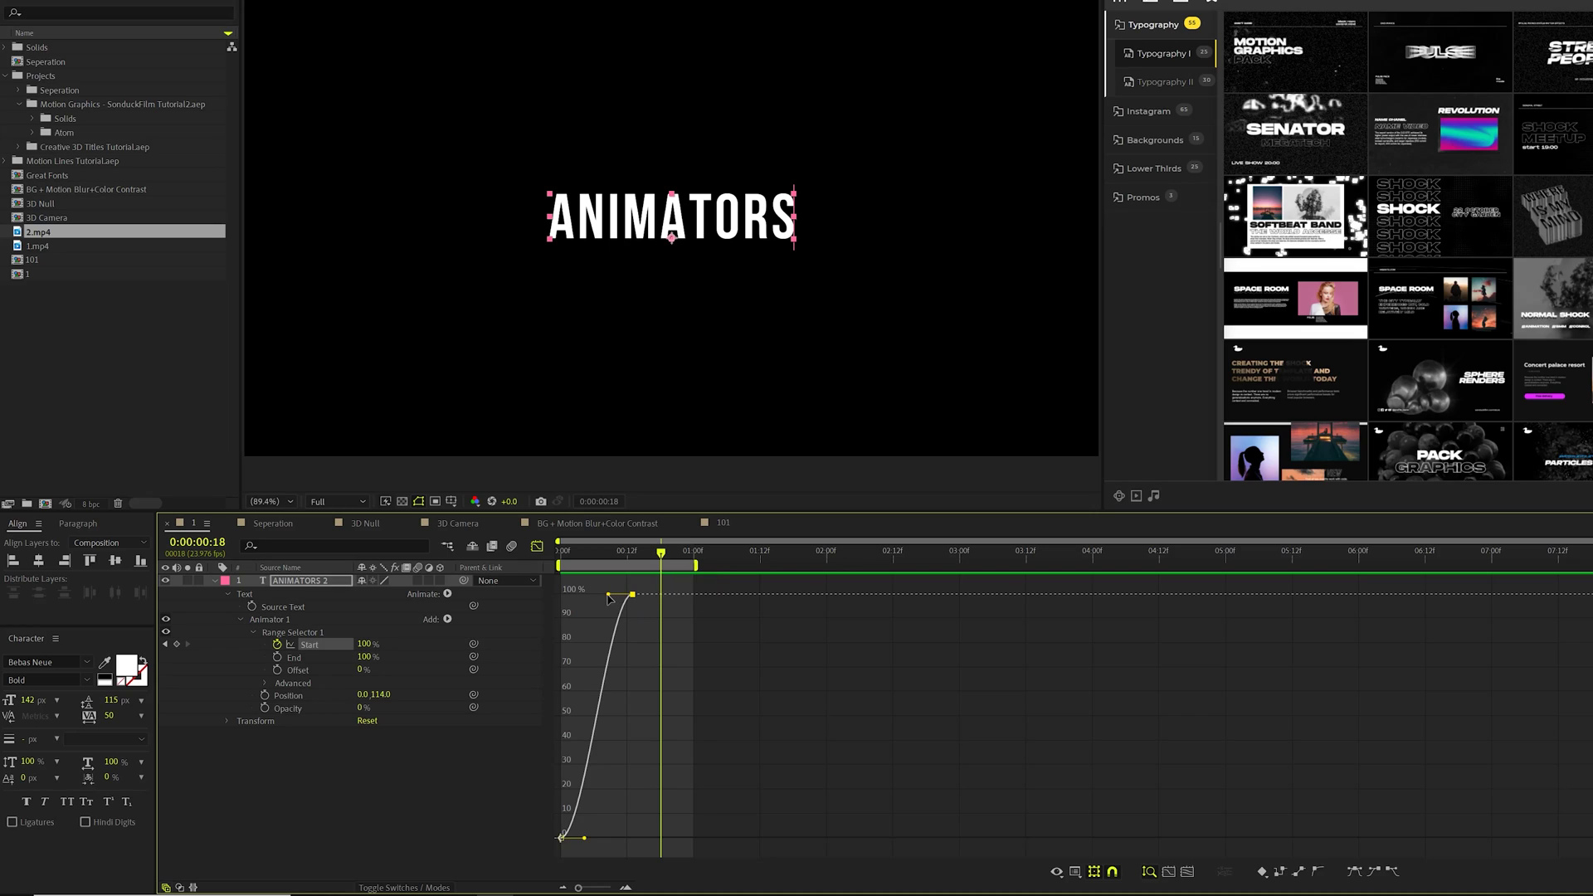
{"action": "left_click_drag", "start_coordinate": [581, 599], "coordinate": [553, 599]}
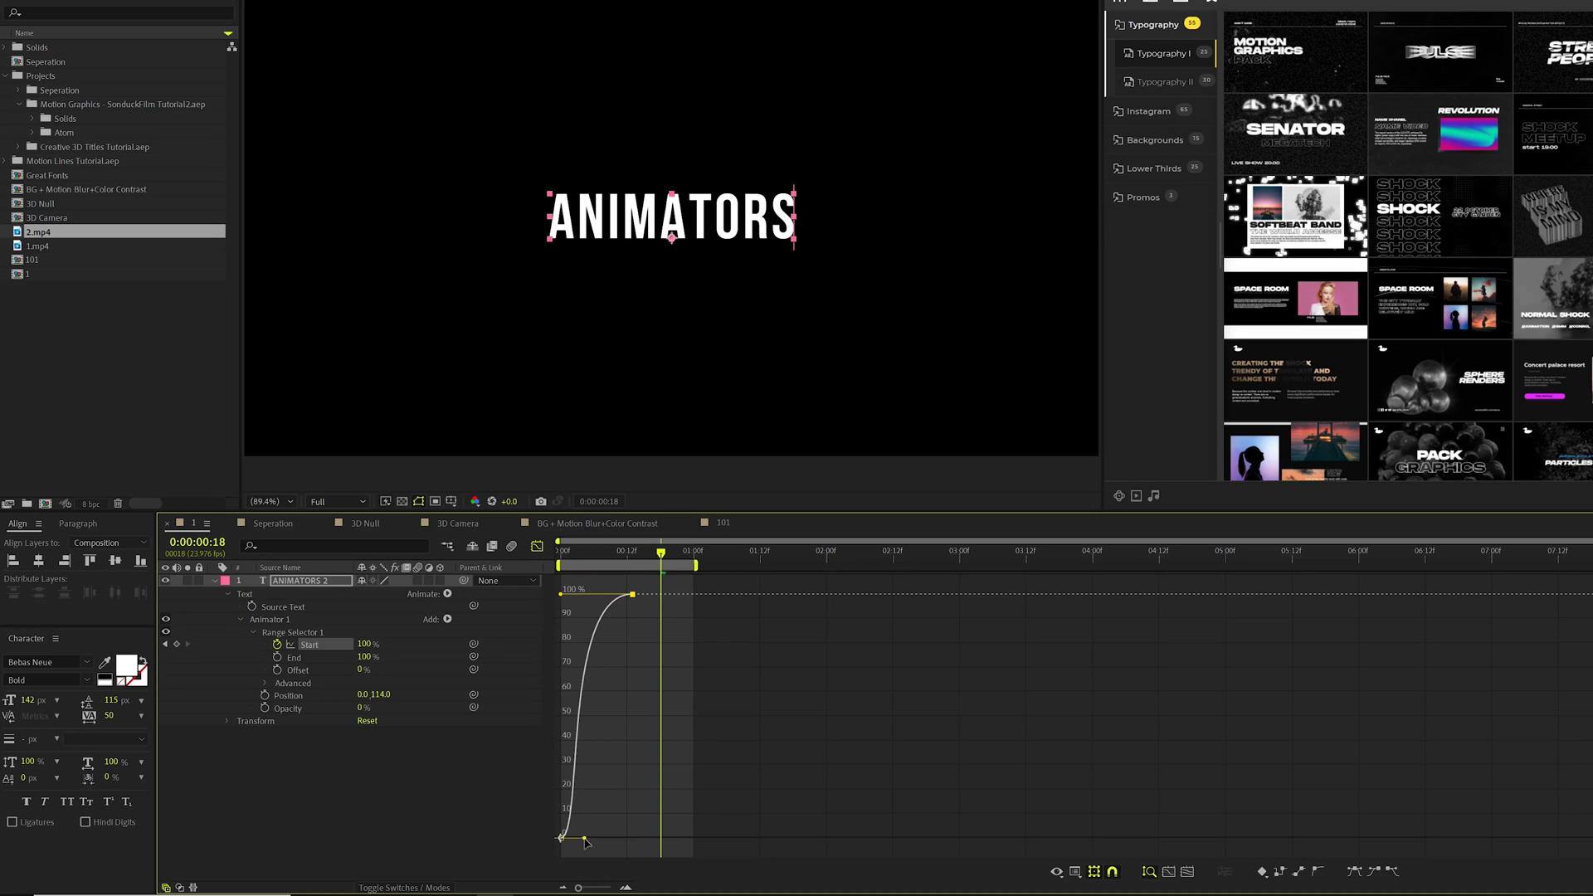
{"action": "left_click_drag", "start_coordinate": [585, 840], "coordinate": [652, 845]}
- Preview the reshaped ANIMATORS 2 letter reveal
{"action": "key", "text": "space"}
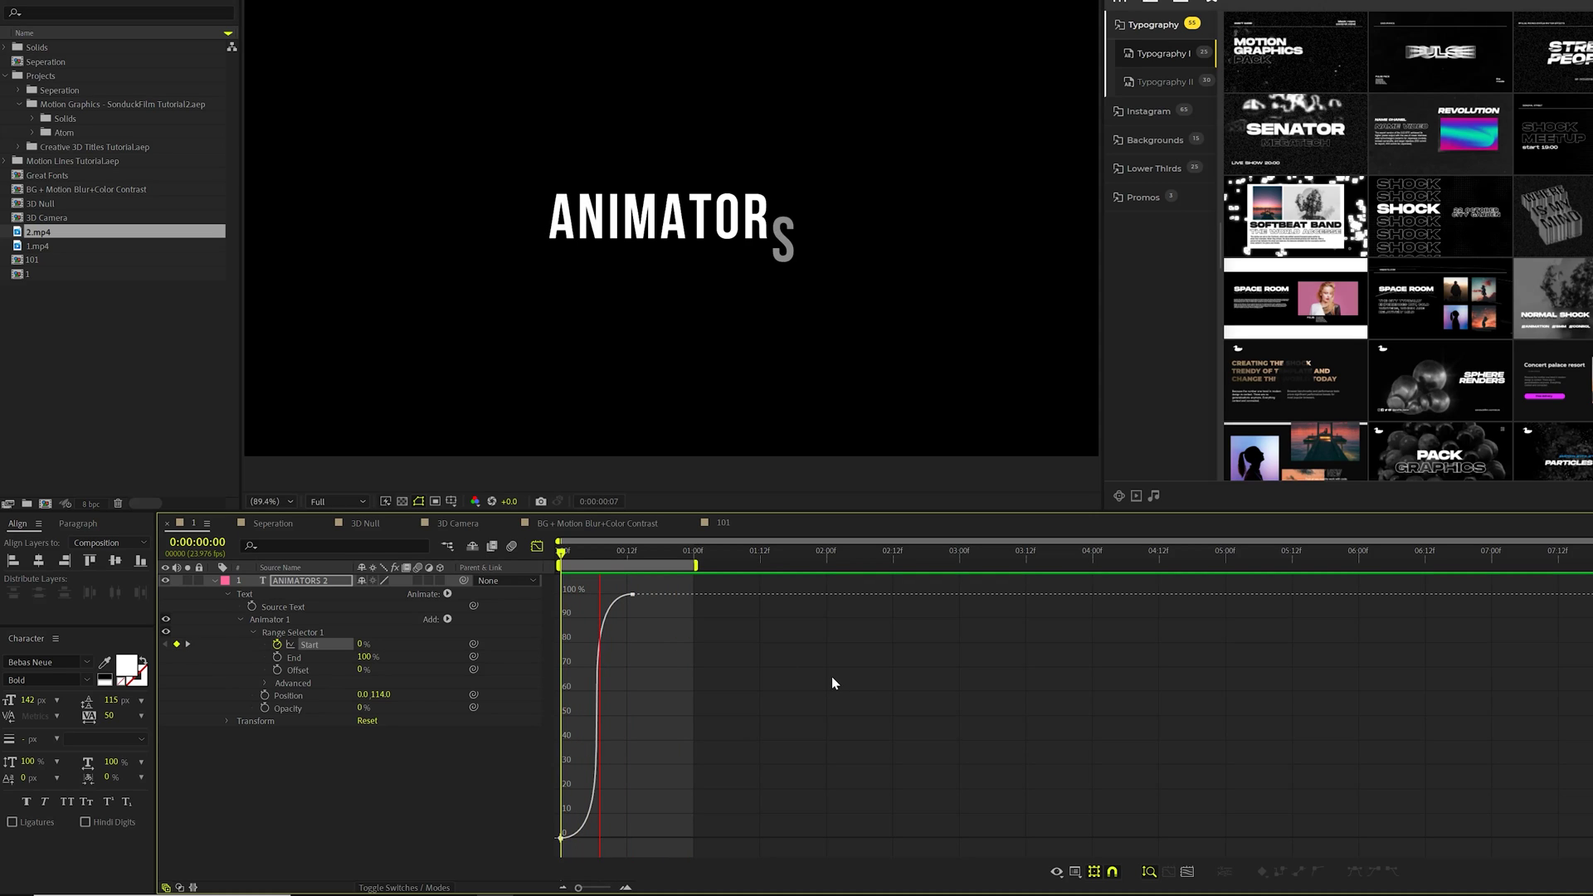
{"action": "key", "text": "shift+F3"}
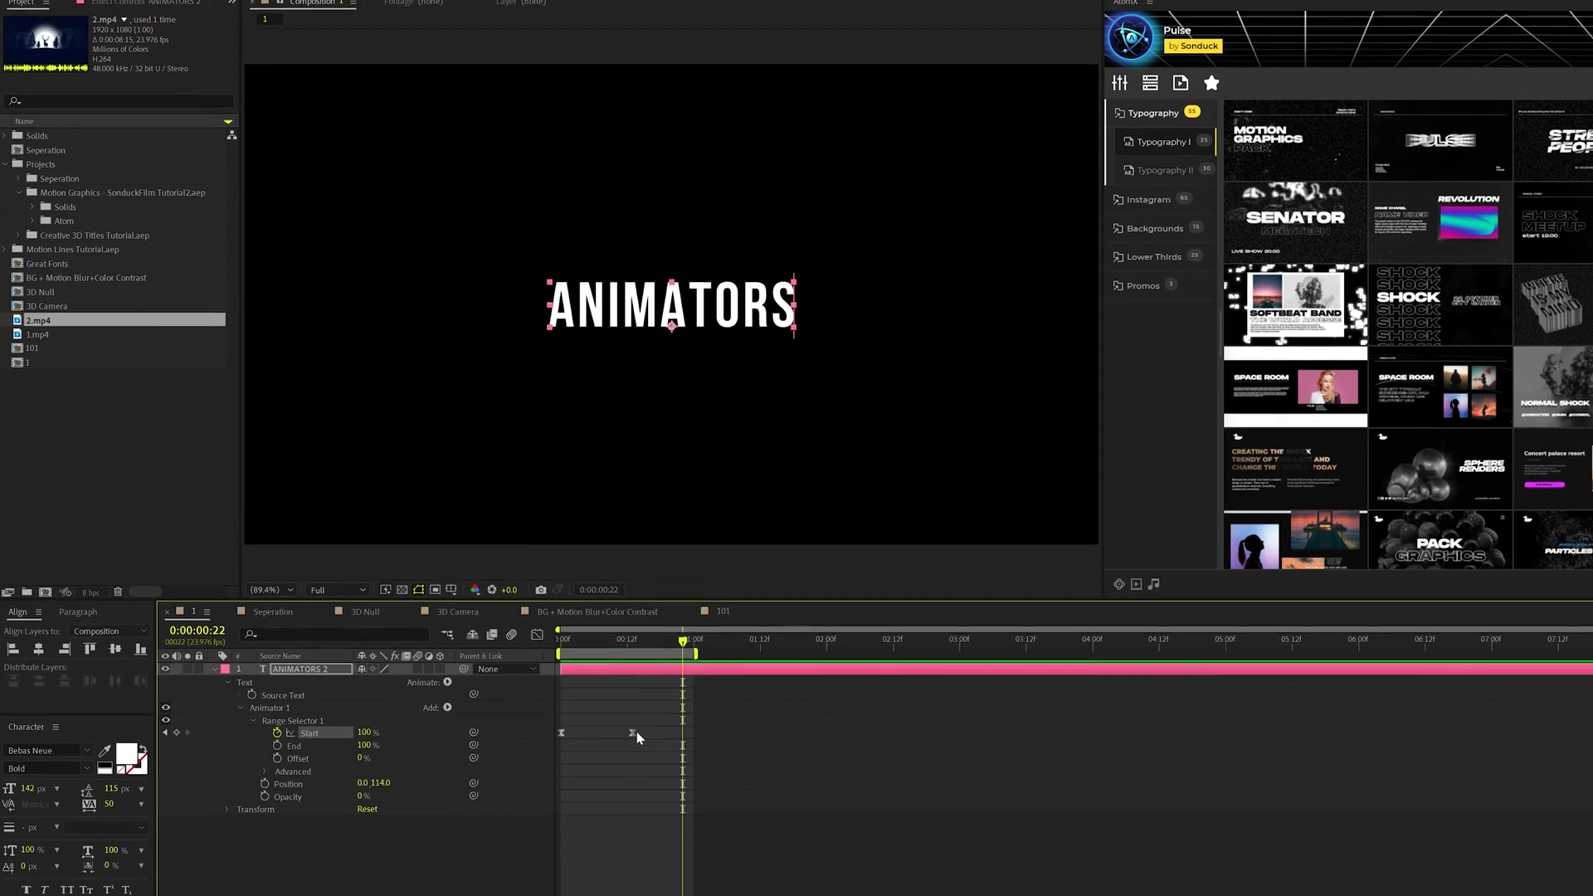
{"action": "key", "text": "space"}
{"action": "left_click_drag", "start_coordinate": [639, 649], "coordinate": [684, 650]}
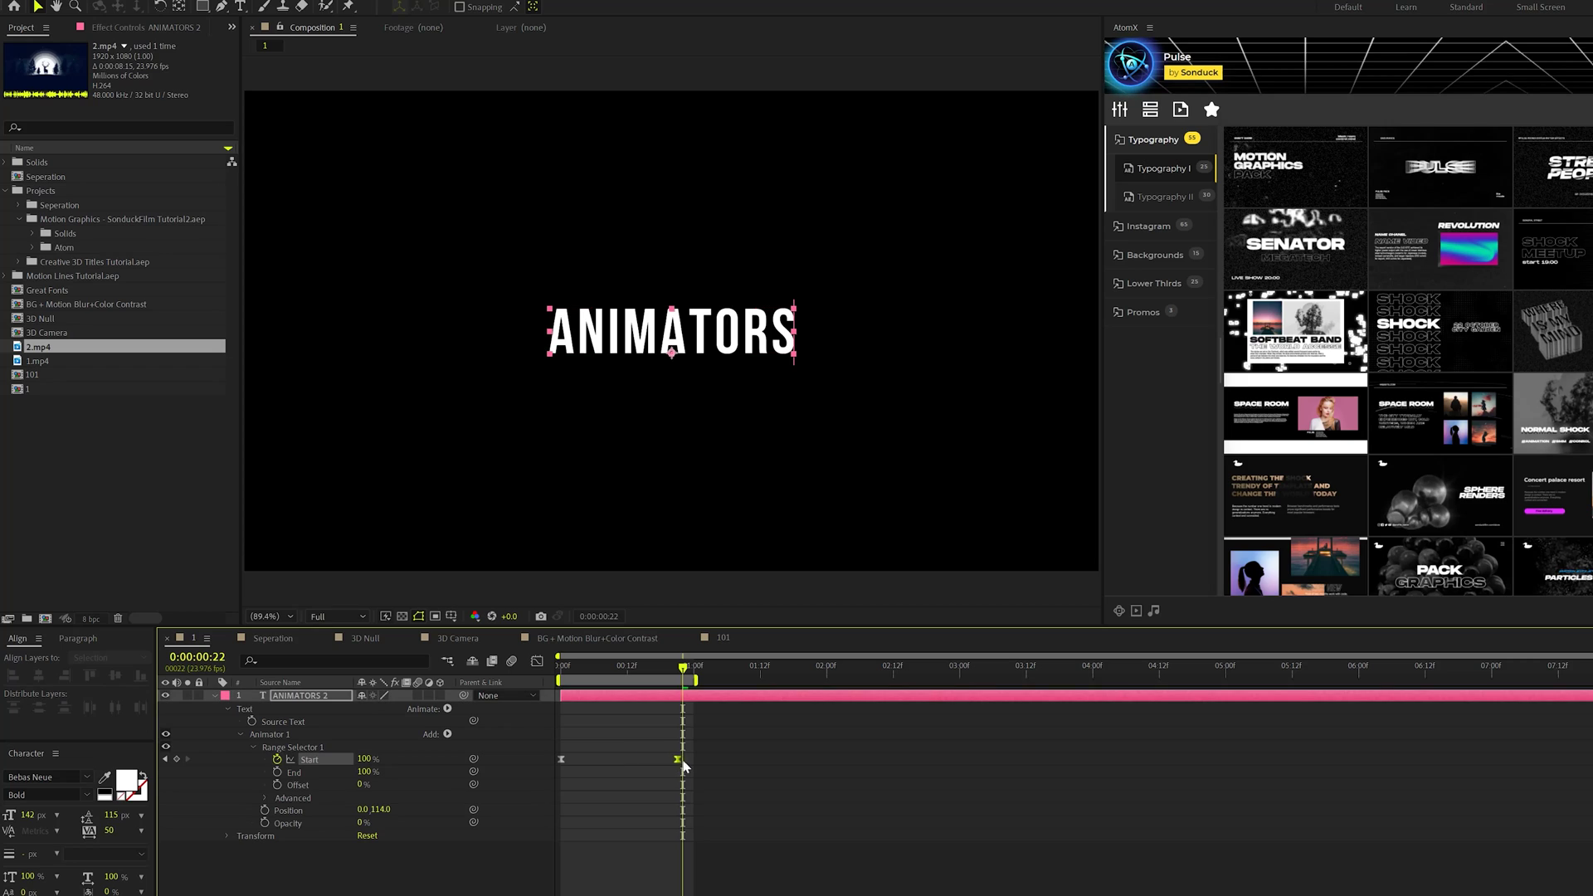
{"action": "key", "text": "space"}
{"action": "key", "text": "shift+F3"}
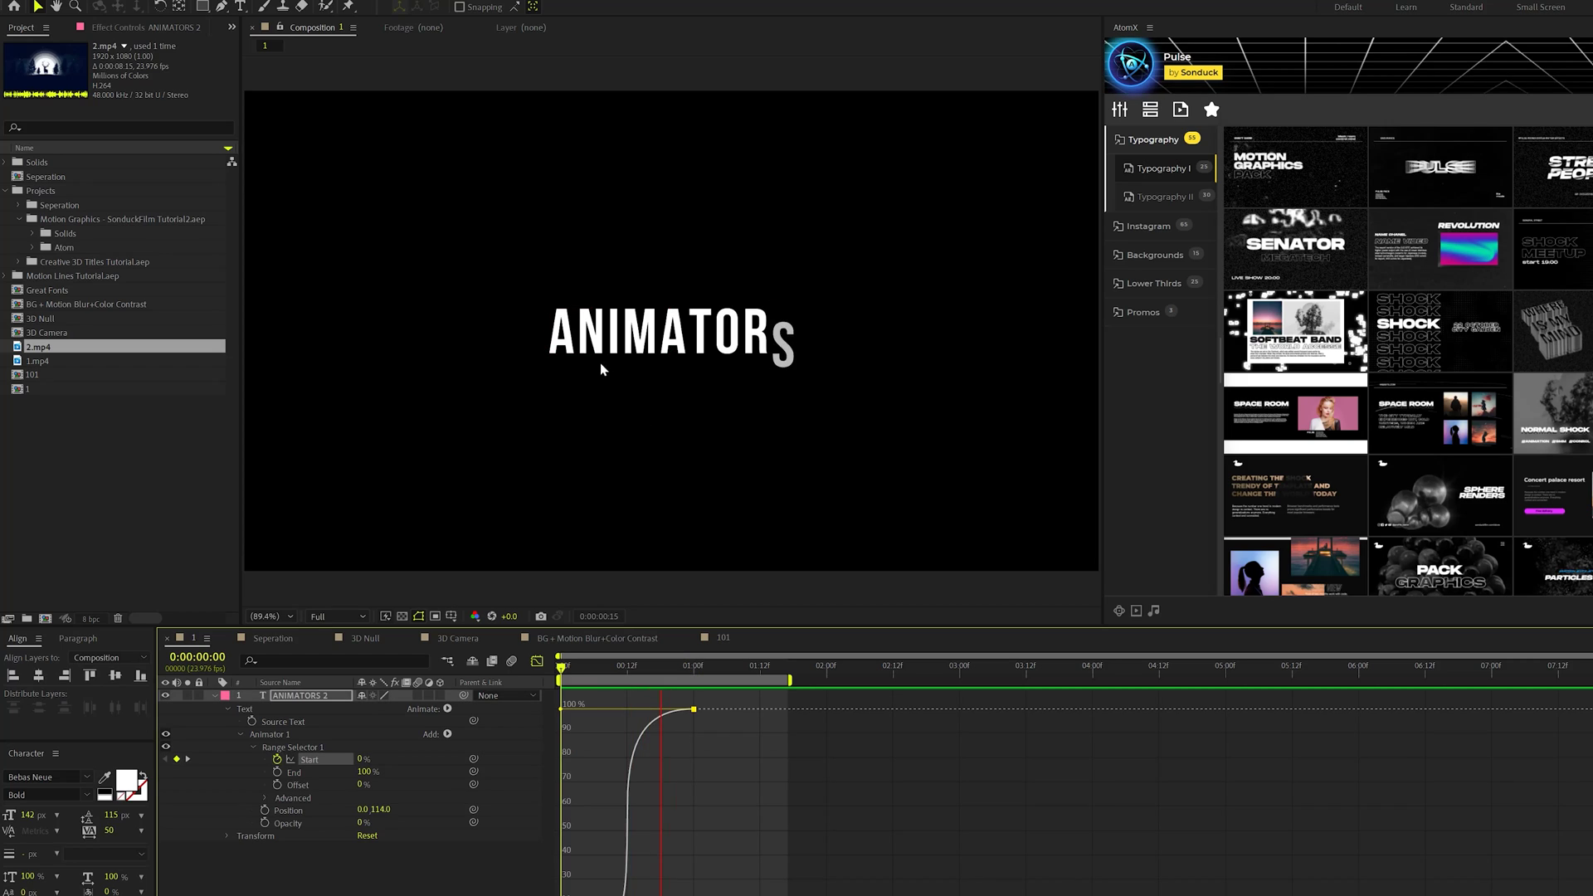